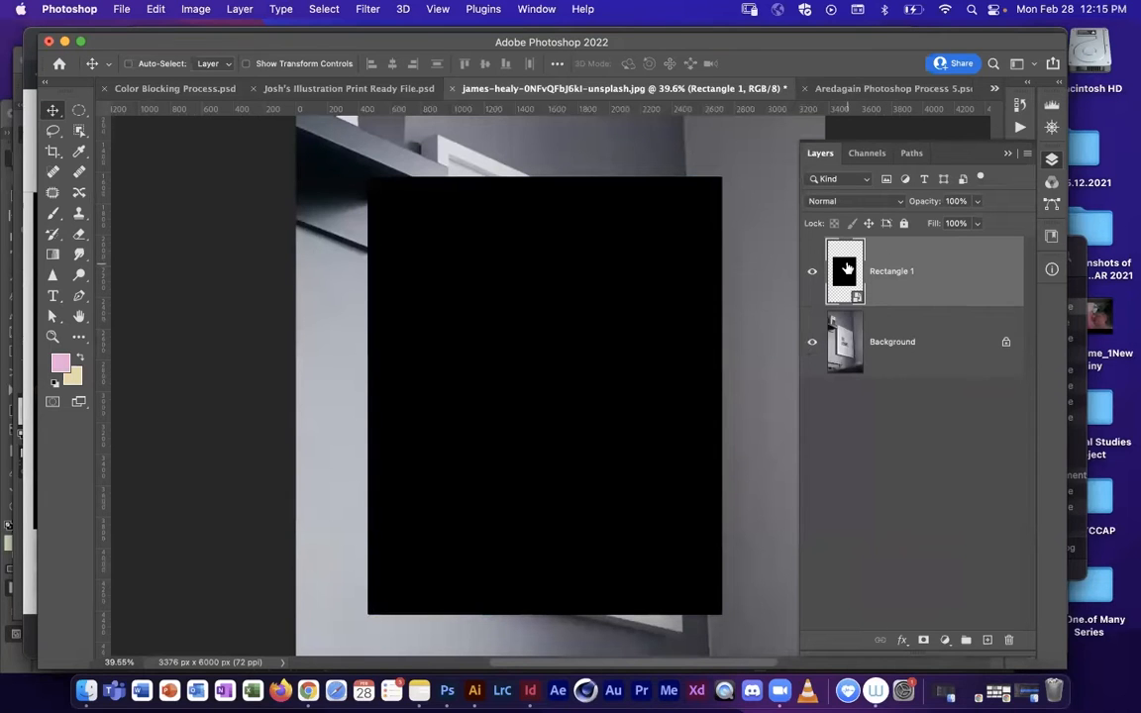
Step: Distort the Rectangle 1 smart object so its four corners match the inner opening of the white picture frame
left_click(813, 271)
left_click(812, 270)
left_click(812, 271)
left_click(812, 271)
left_click(156, 8)
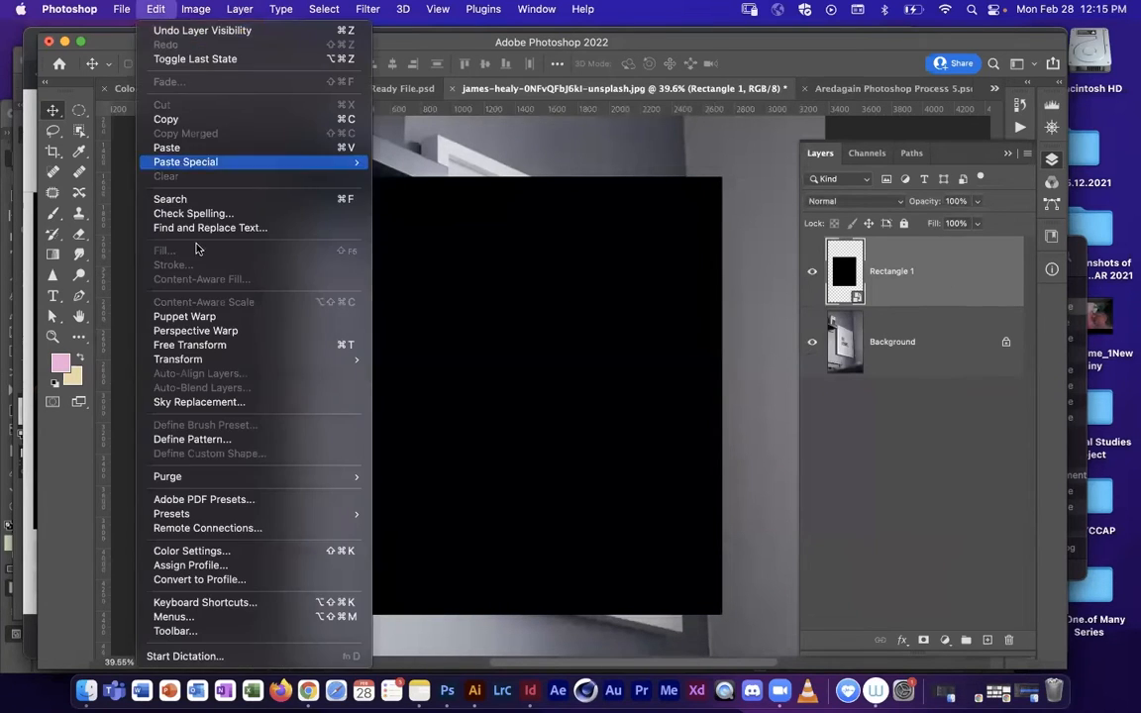
mouse_move(282, 365)
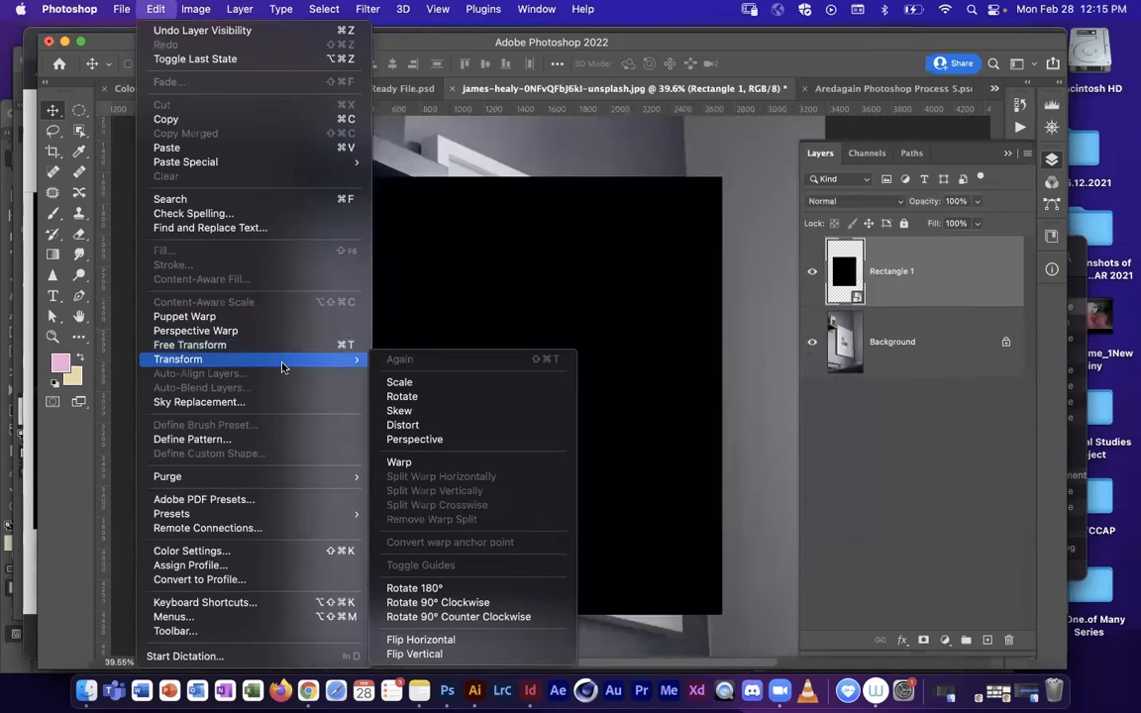
left_click(452, 427)
left_click_drag(368, 179, 393, 240)
left_click_drag(450, 212, 448, 160)
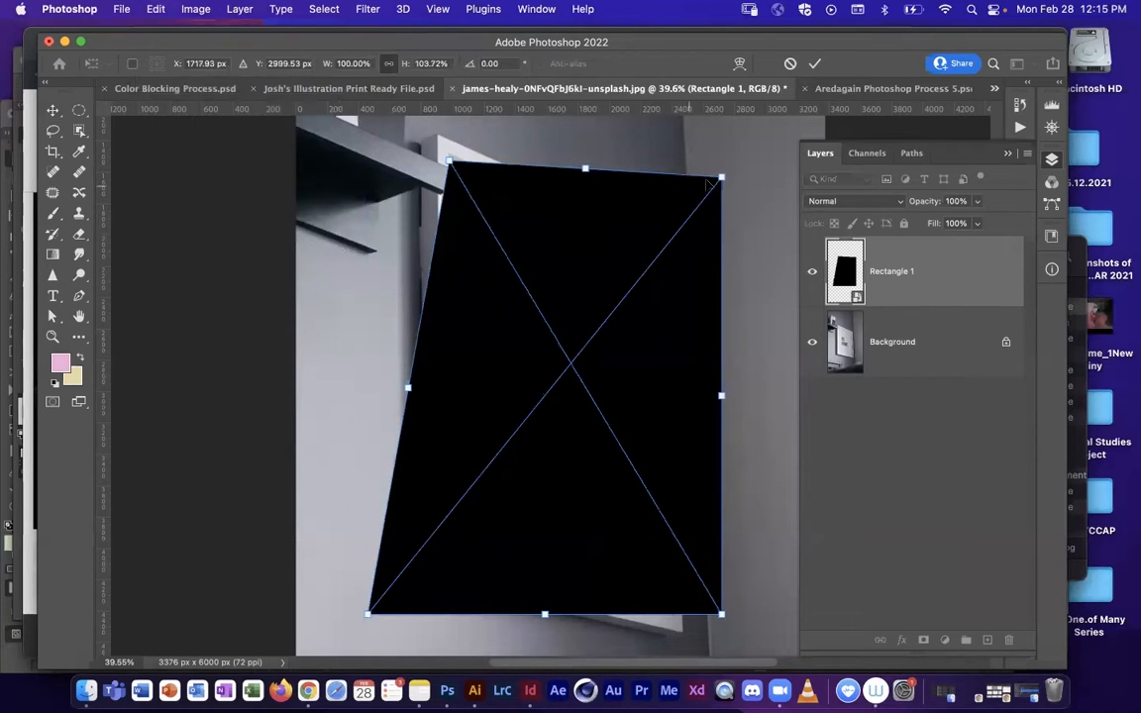
left_click_drag(722, 180, 650, 251)
left_click_drag(369, 614, 451, 566)
left_click_drag(721, 614, 669, 622)
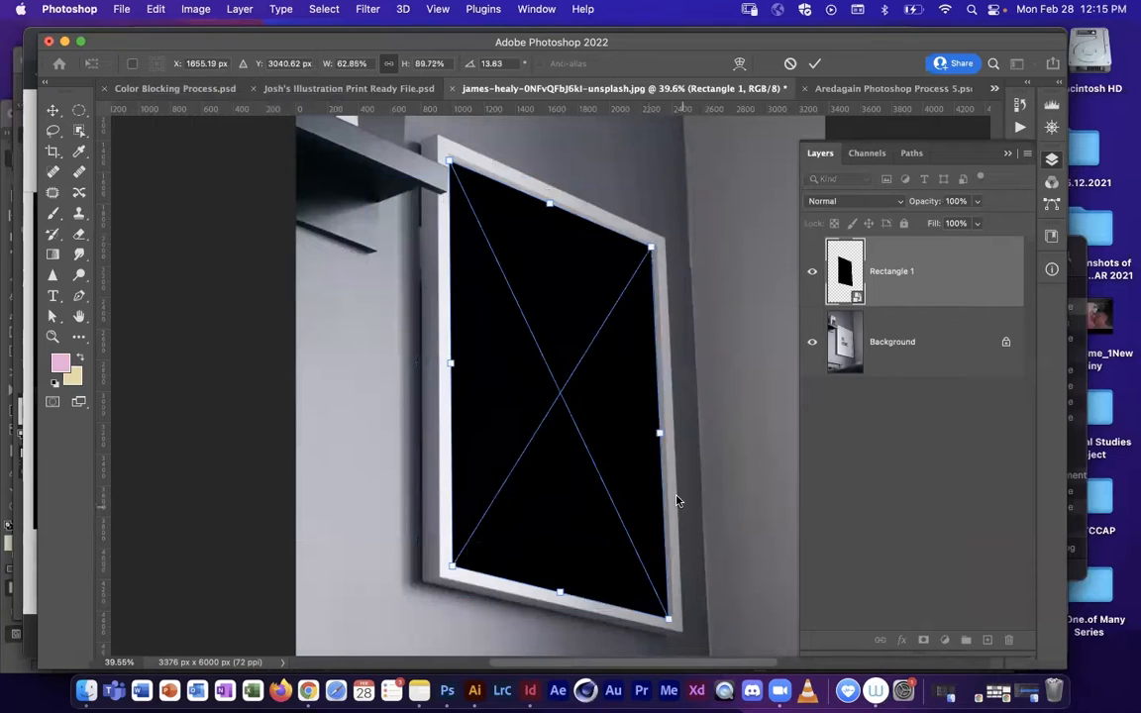
key("Return")
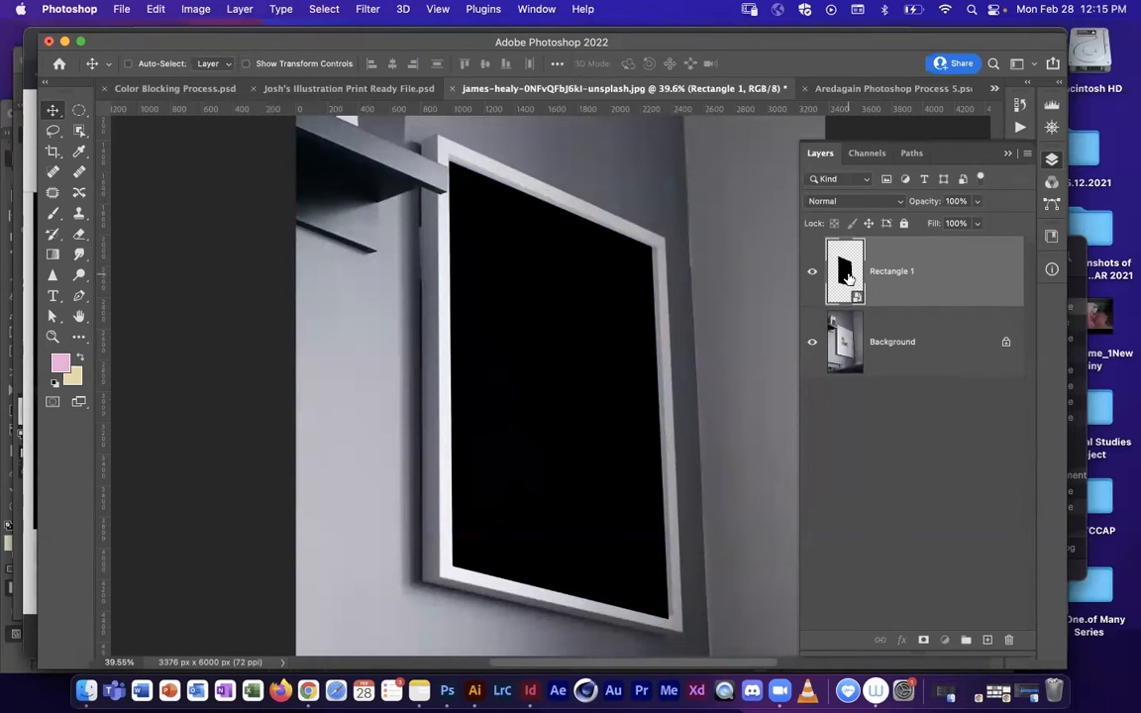
Step: Open the contents of the Rectangle 1 smart object for editing and show its whole canvas
double_click(847, 277)
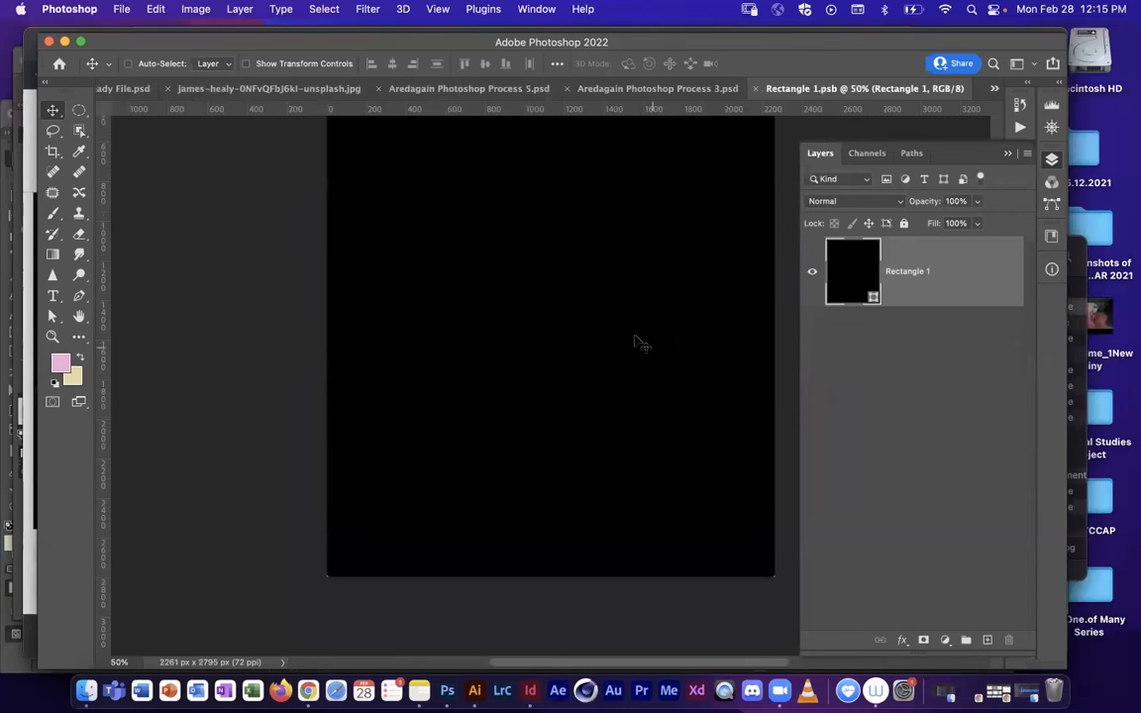
left_click_drag(591, 316, 541, 380)
key("z")
left_click_drag(611, 344, 578, 354)
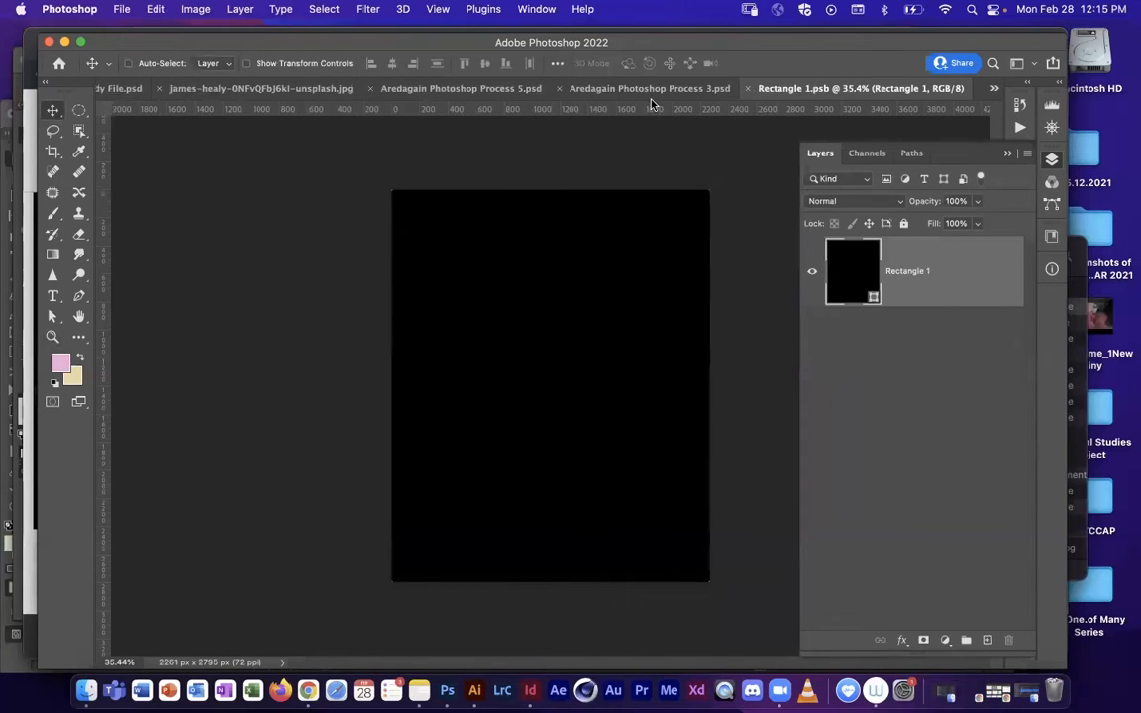
Step: Look through the two Aredagain artwork files, then return to Rectangle 1.psb and place its document directly after the frame photo
left_click(478, 90)
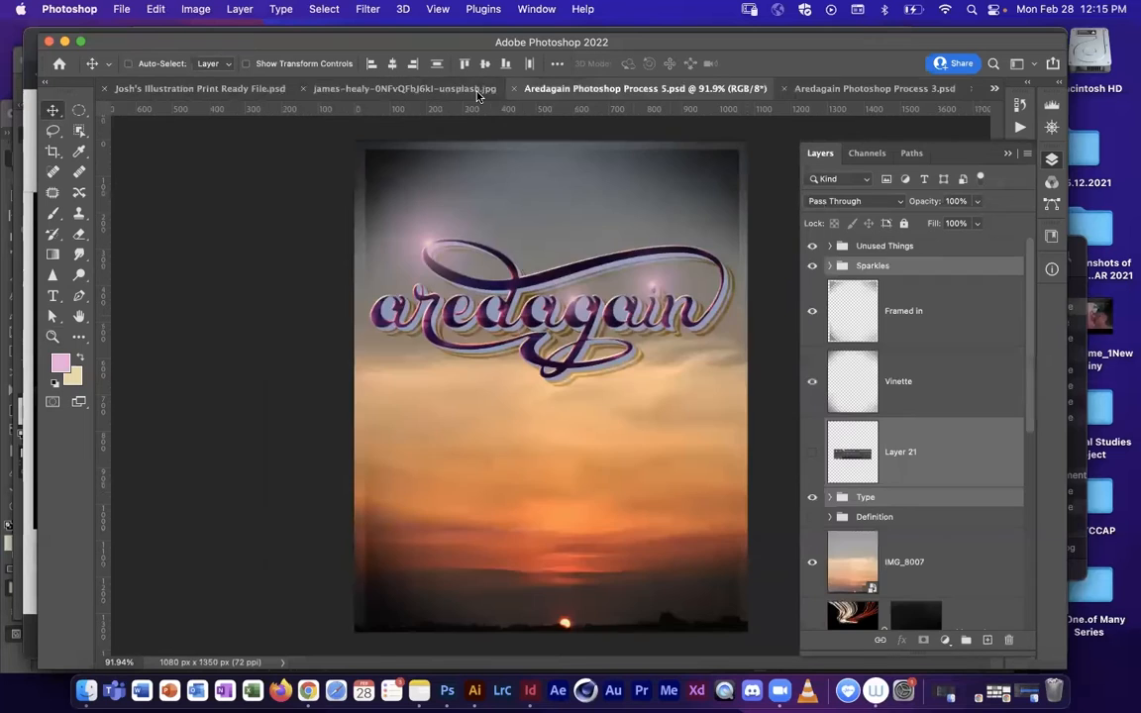
left_click(842, 90)
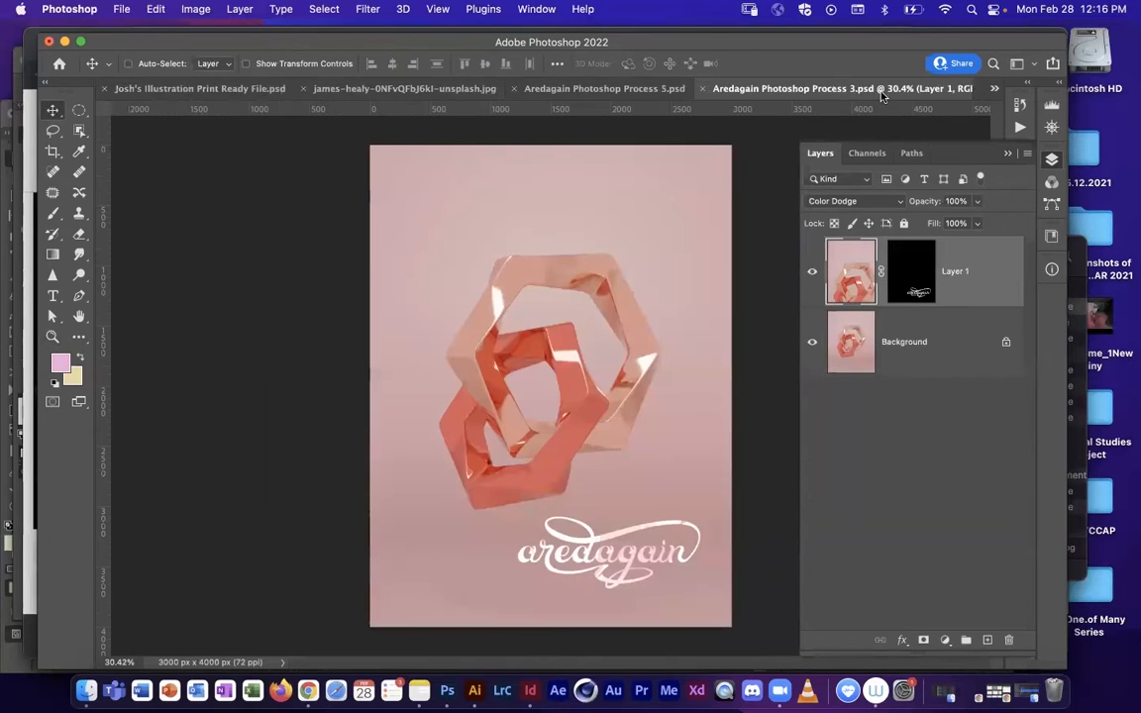
left_click(993, 89)
left_click(963, 181)
mouse_move(862, 94)
left_mouse_down()
mouse_move(502, 90)
mouse_move(566, 89)
left_mouse_up()
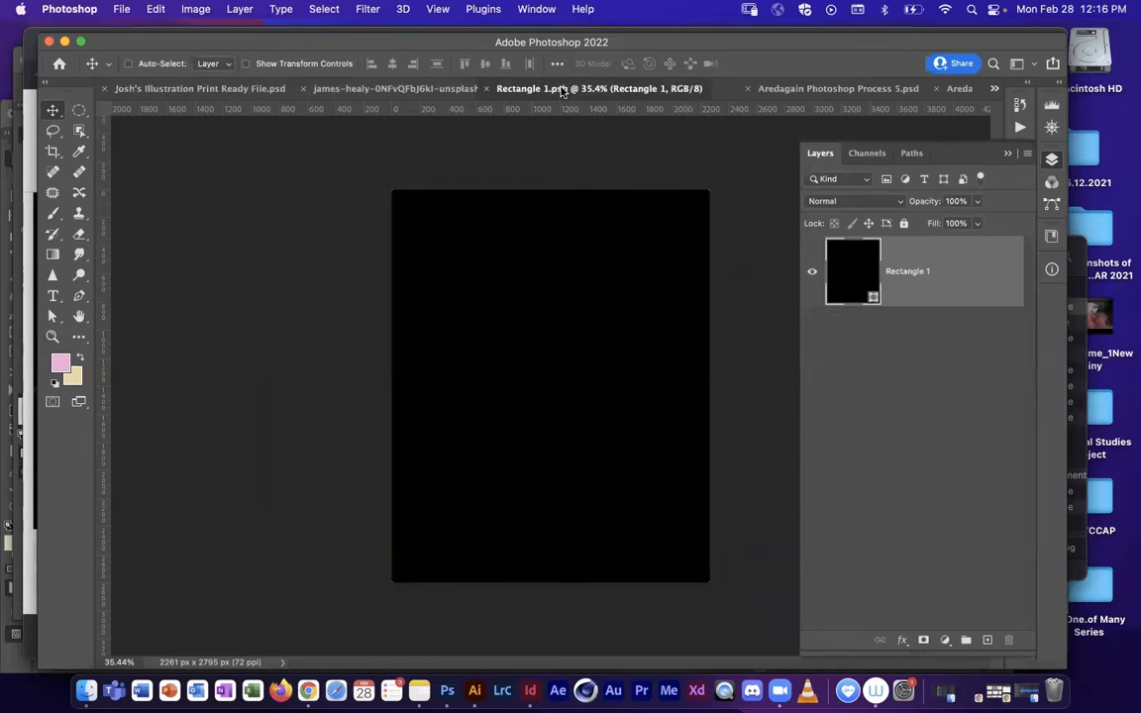
Step: Check the frame photo, hide the black Rectangle 1 layer in Rectangle 1.psb, and bring up Aredagain Photoshop Process 5.psd
left_click(451, 90)
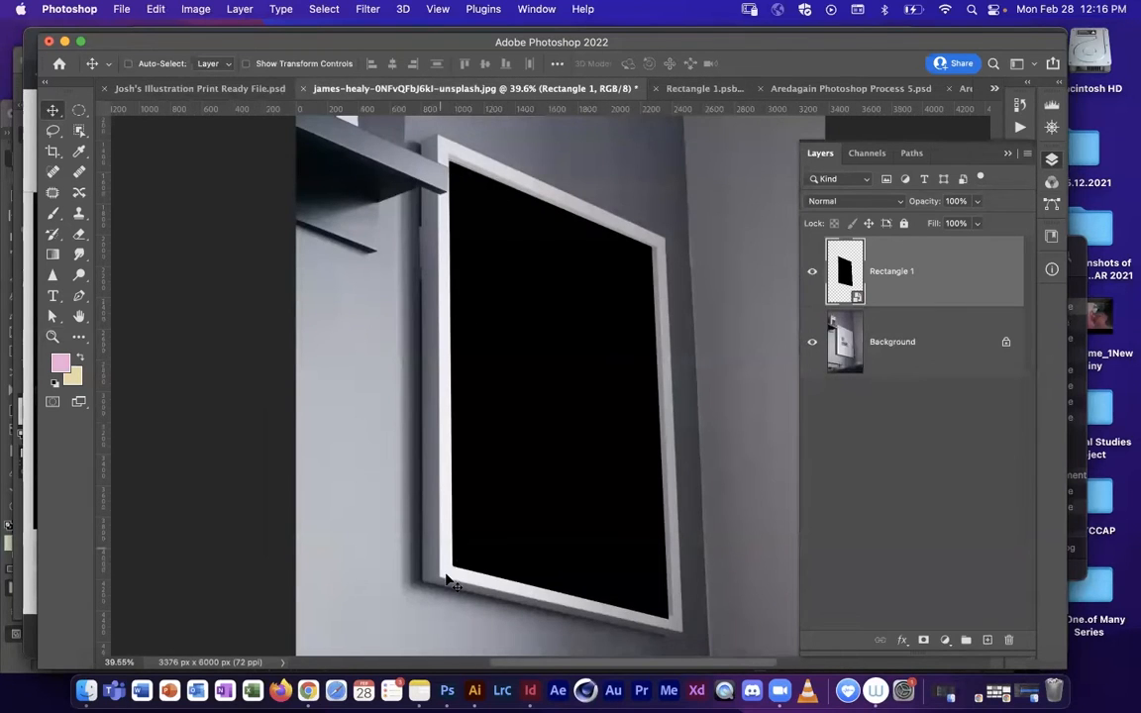
left_click(691, 90)
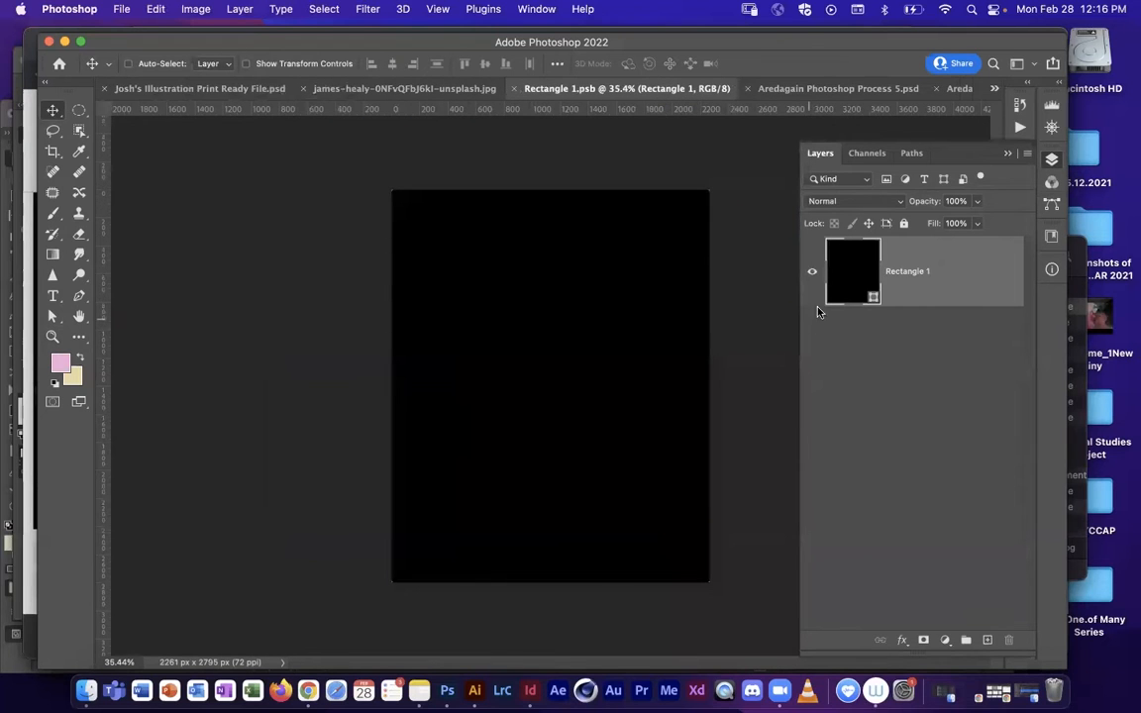
left_click(832, 89)
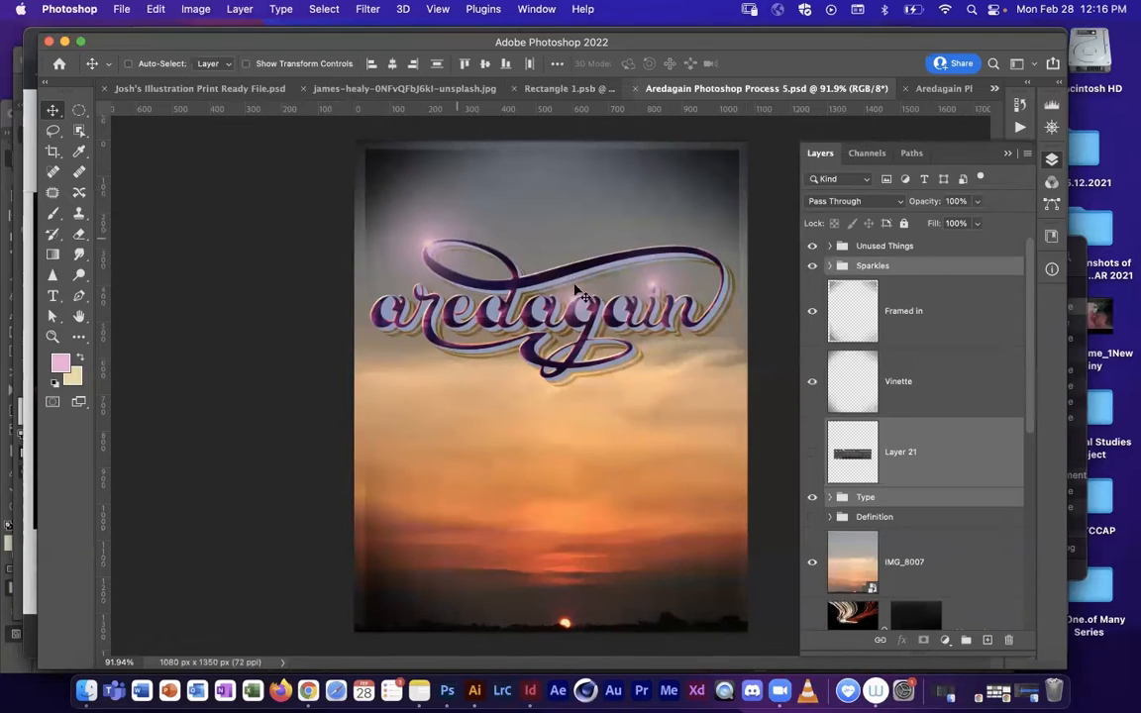
left_click(542, 92)
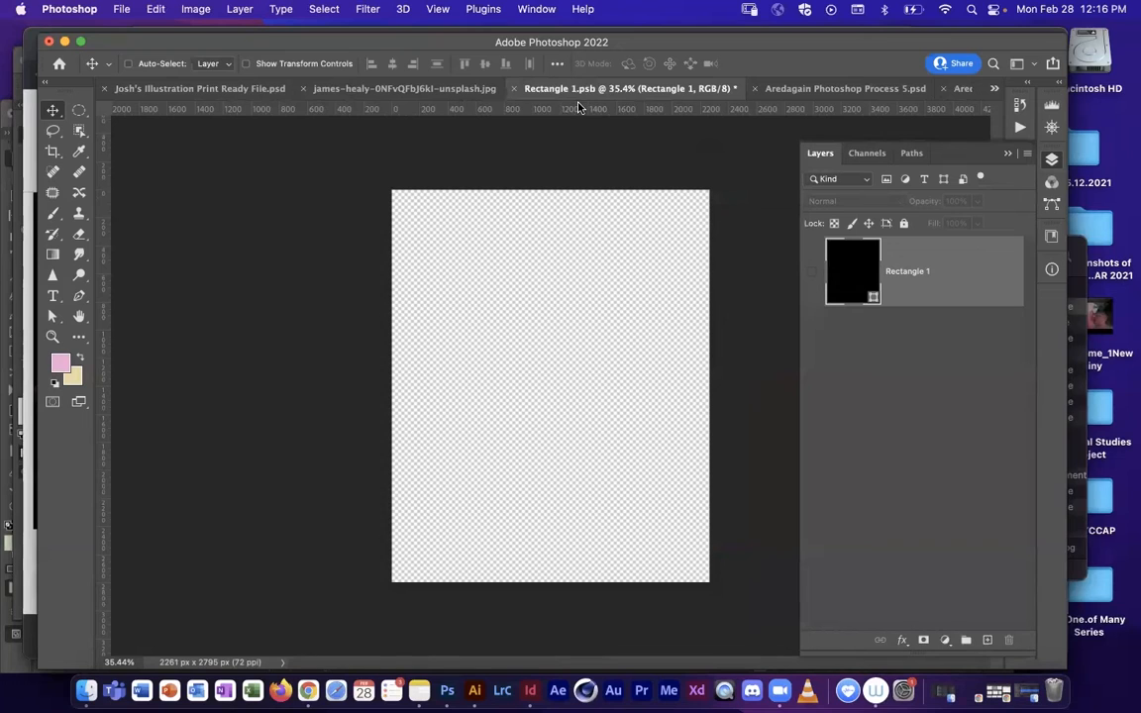
left_click(819, 90)
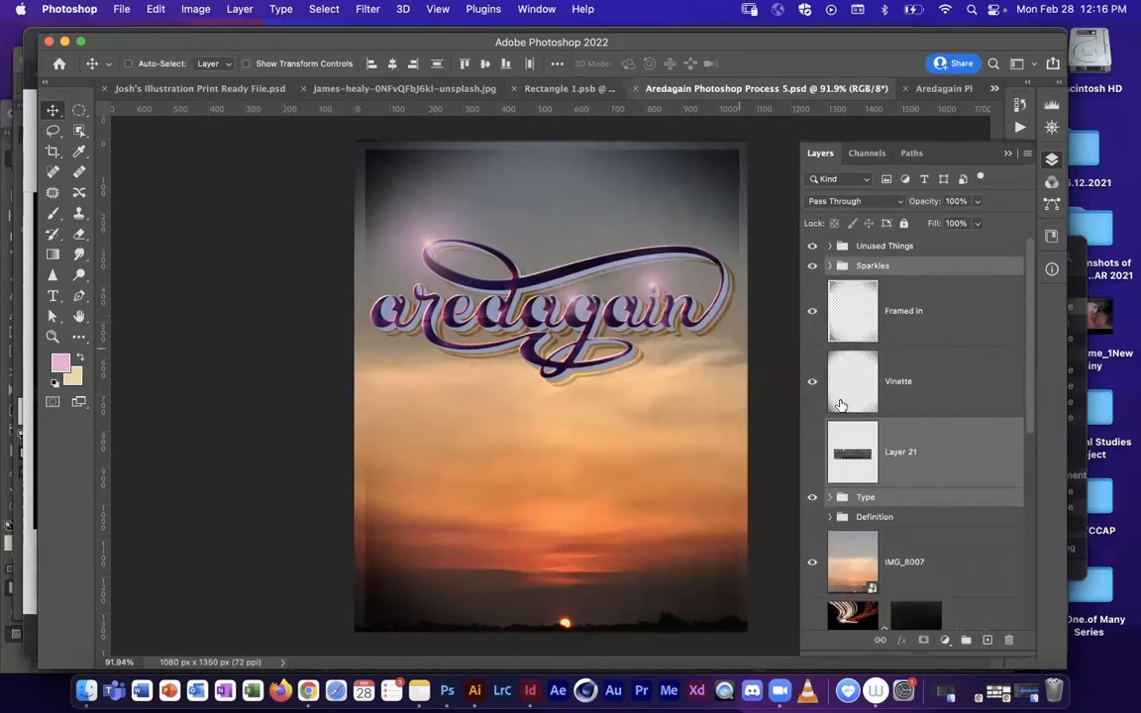
Step: Merge the selected Sparkles, Layer 21 and Type items, then merge all visible layers of the poster into one
key("super+a")
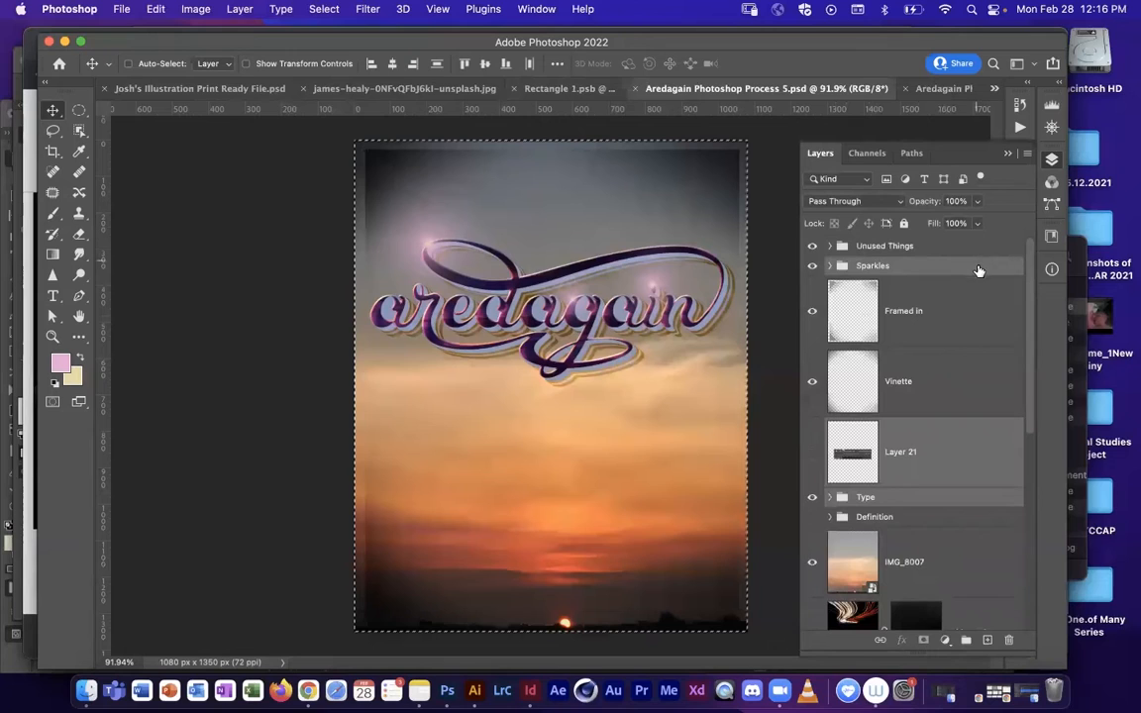
key("super+d")
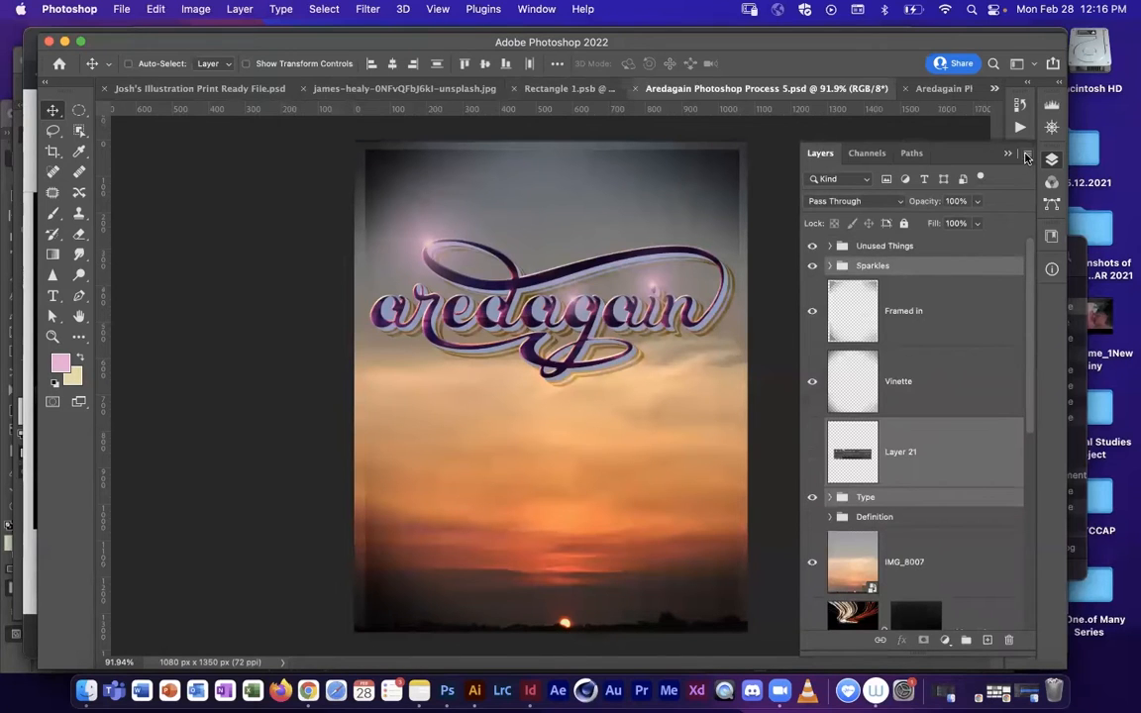
left_click(1026, 155)
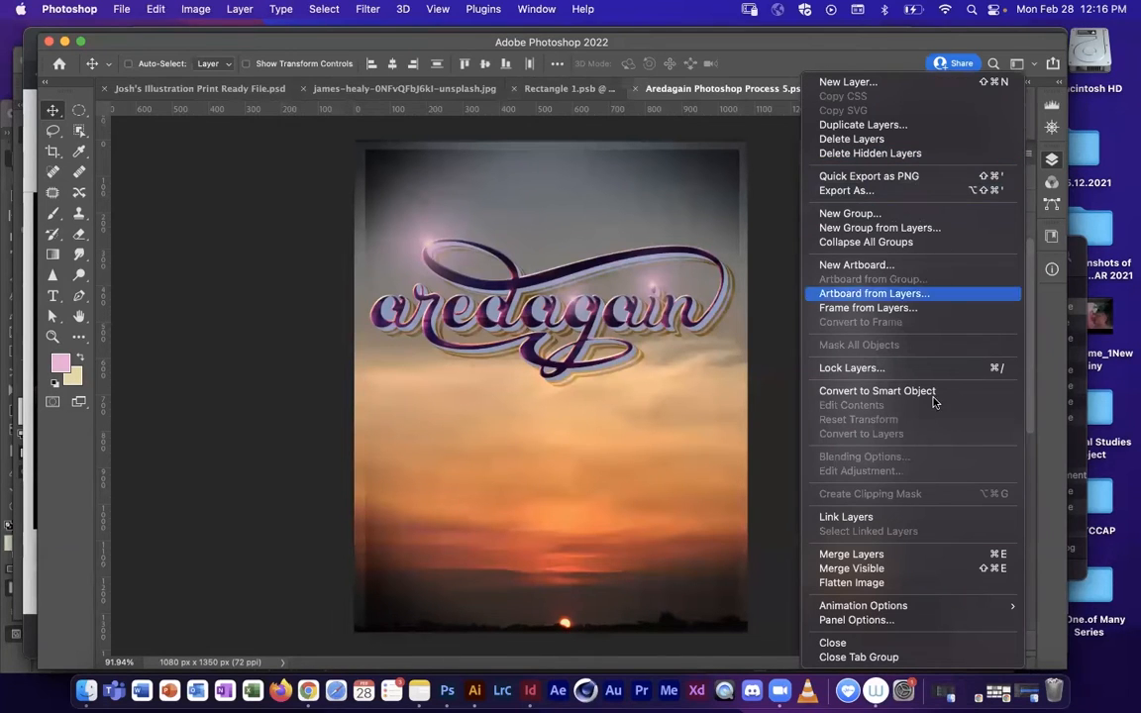
left_click(897, 554)
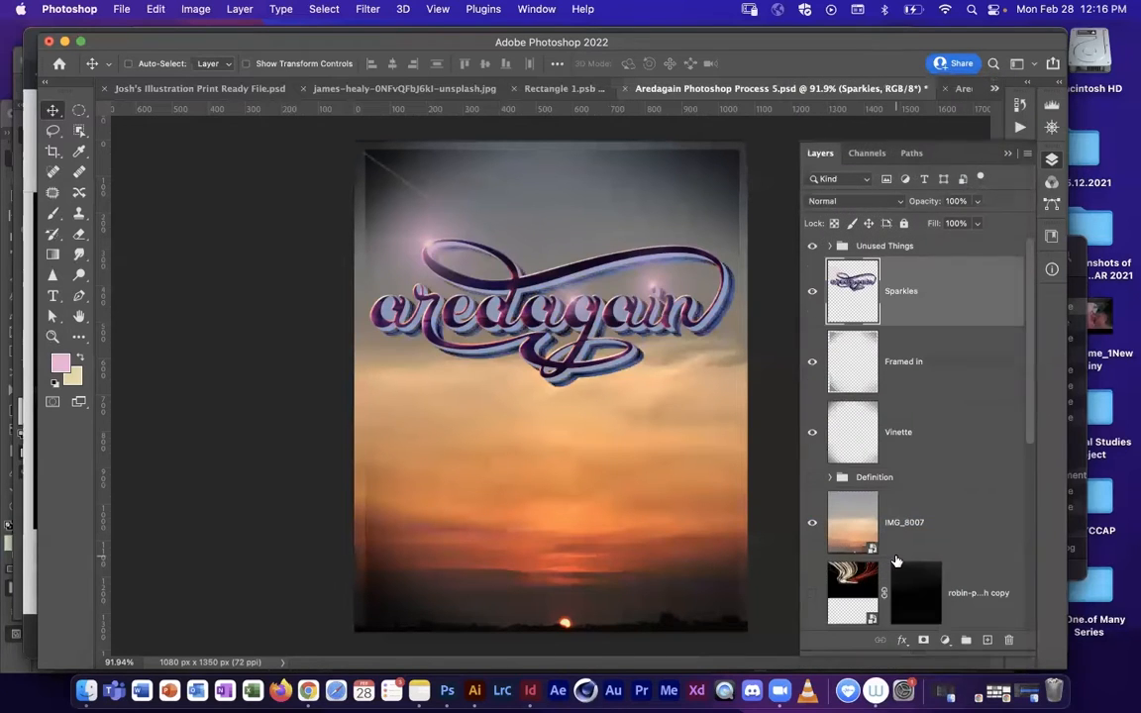
left_click(1026, 155)
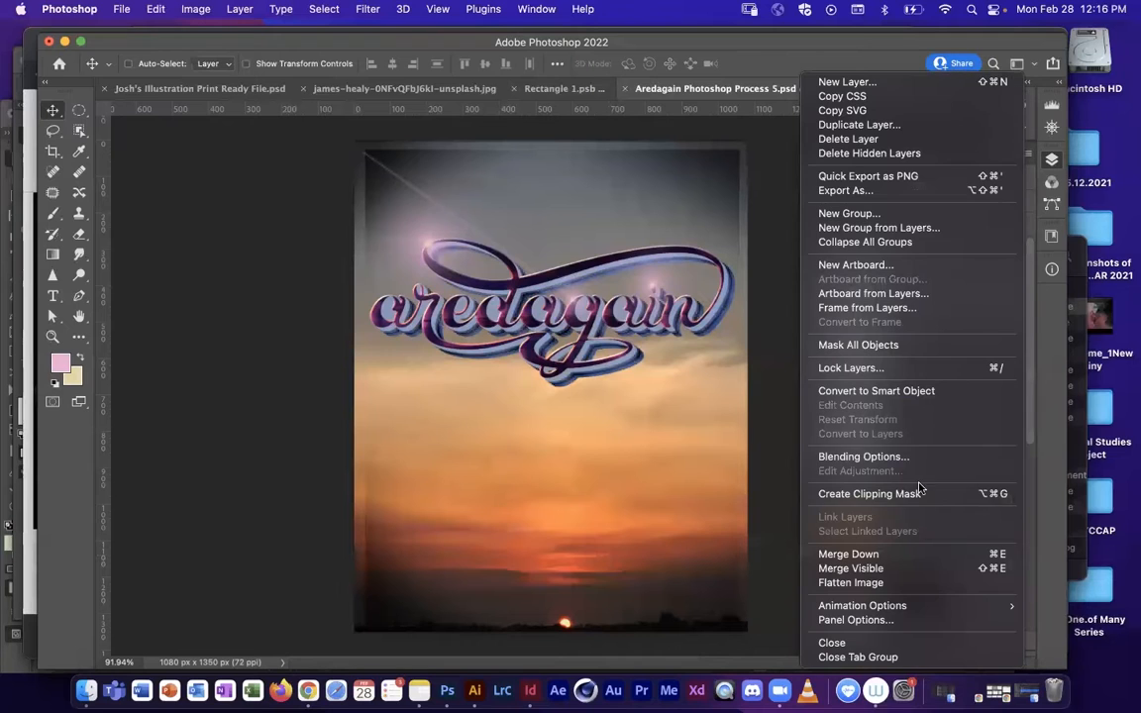
left_click(892, 569)
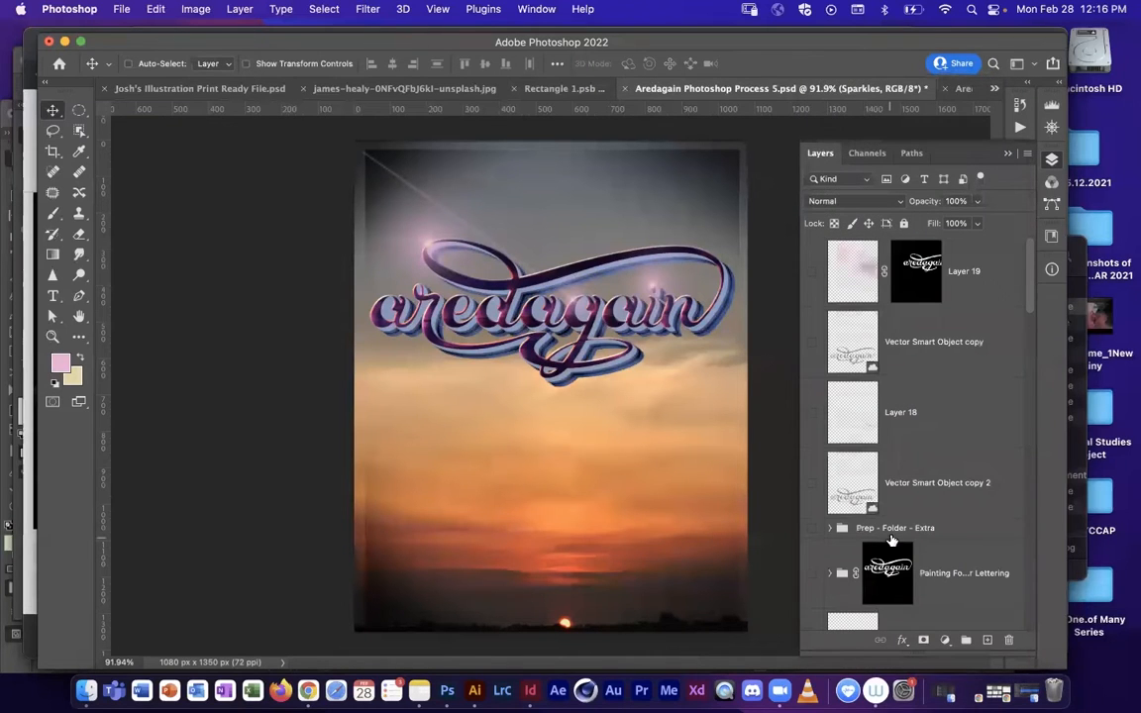
Step: Find the merged Sparkles layer, check it by toggling its visibility, and copy it into the middle of Rectangle 1.psb
scroll(911, 431, "down", 15)
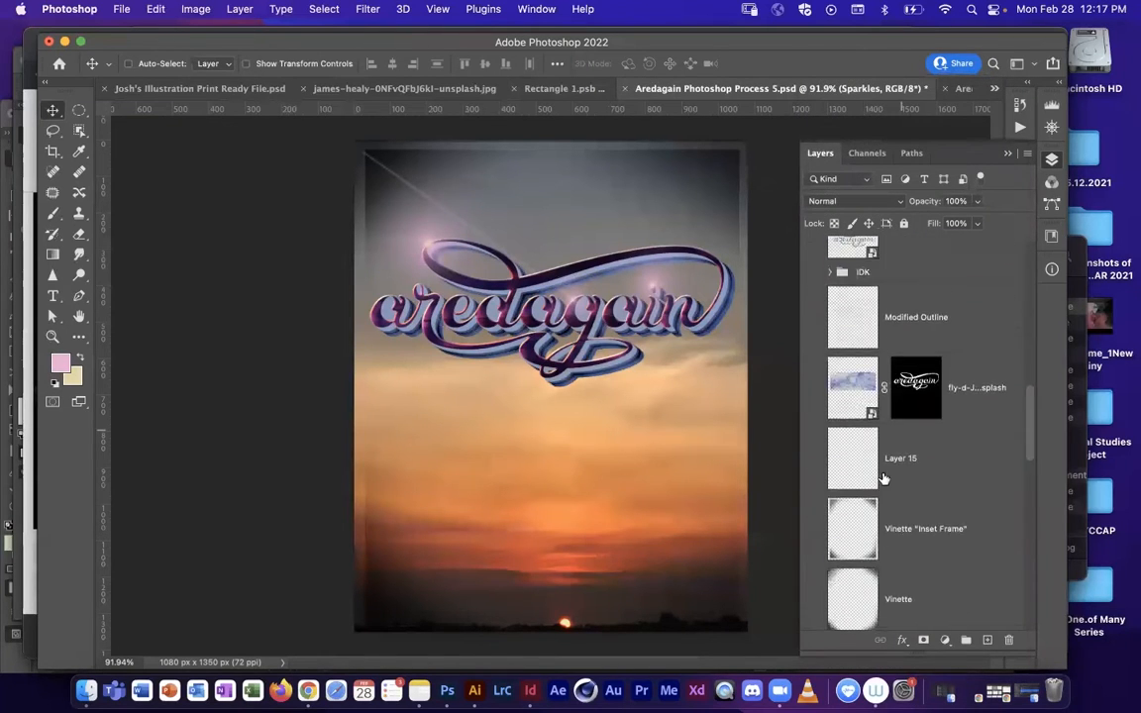
scroll(876, 514, "down", 5)
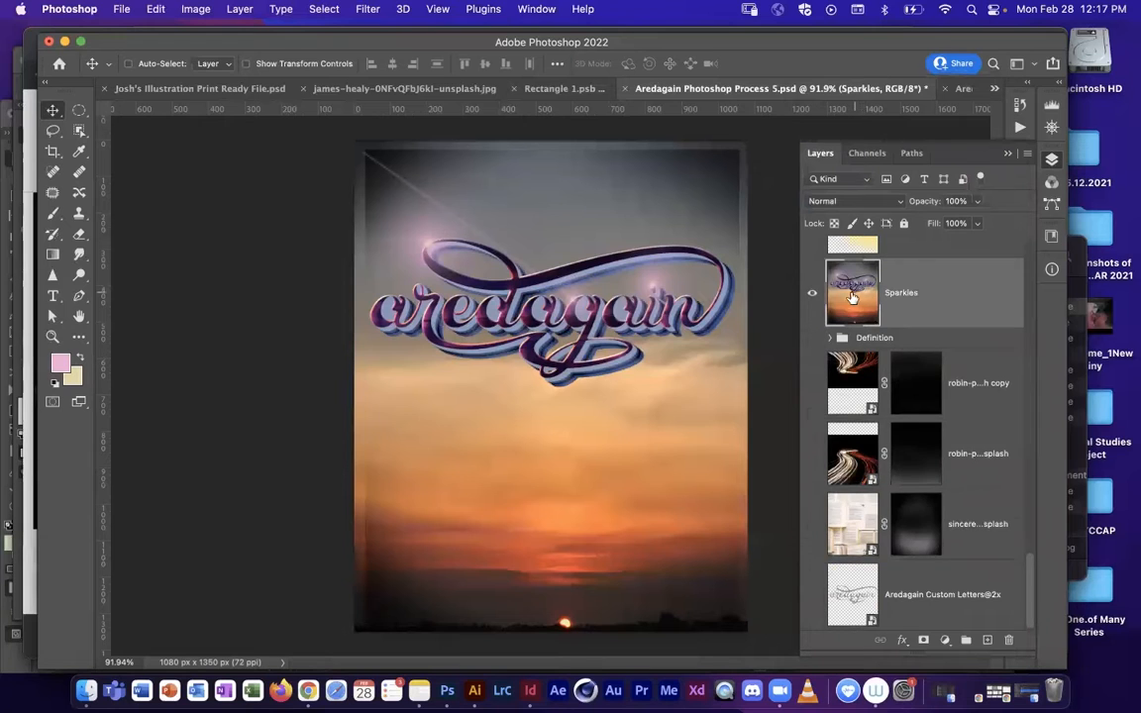
scroll(813, 334, "up", 1)
left_click(812, 333, "alt")
left_click(812, 332, "alt")
left_click(812, 331, "alt")
left_click(812, 331, "alt")
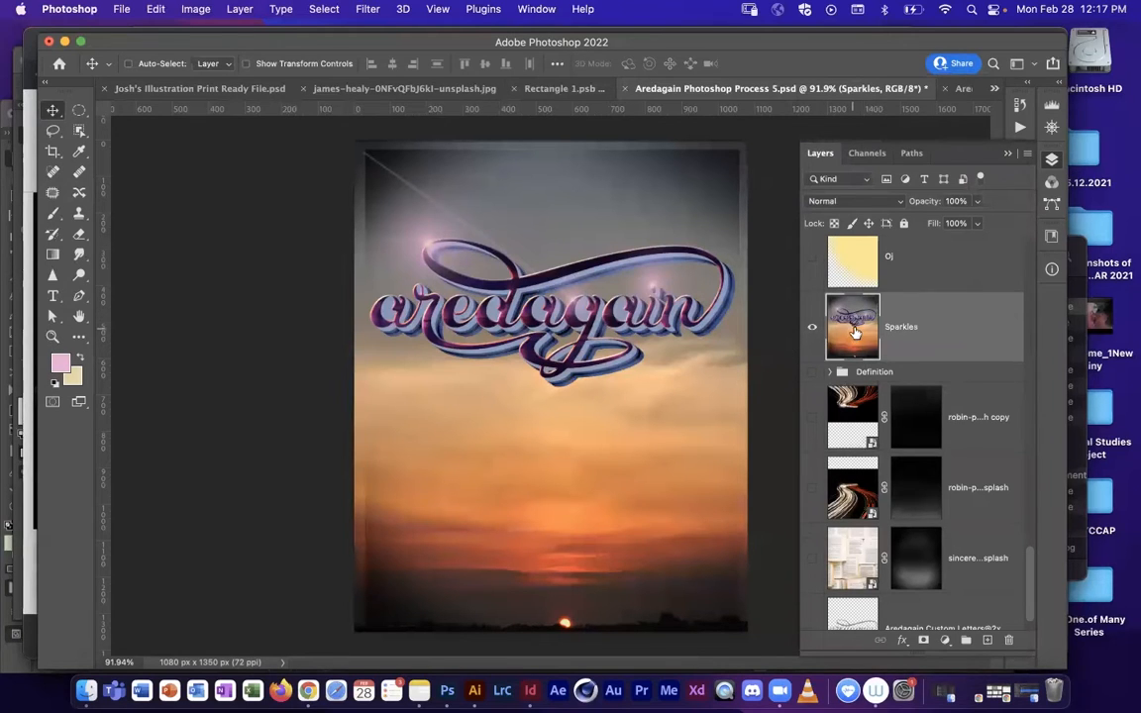
mouse_move(848, 327)
left_mouse_down()
mouse_move(721, 263)
mouse_move(865, 335)
left_mouse_up()
left_click_drag(524, 343, 504, 304)
left_click_drag(584, 260, 559, 90)
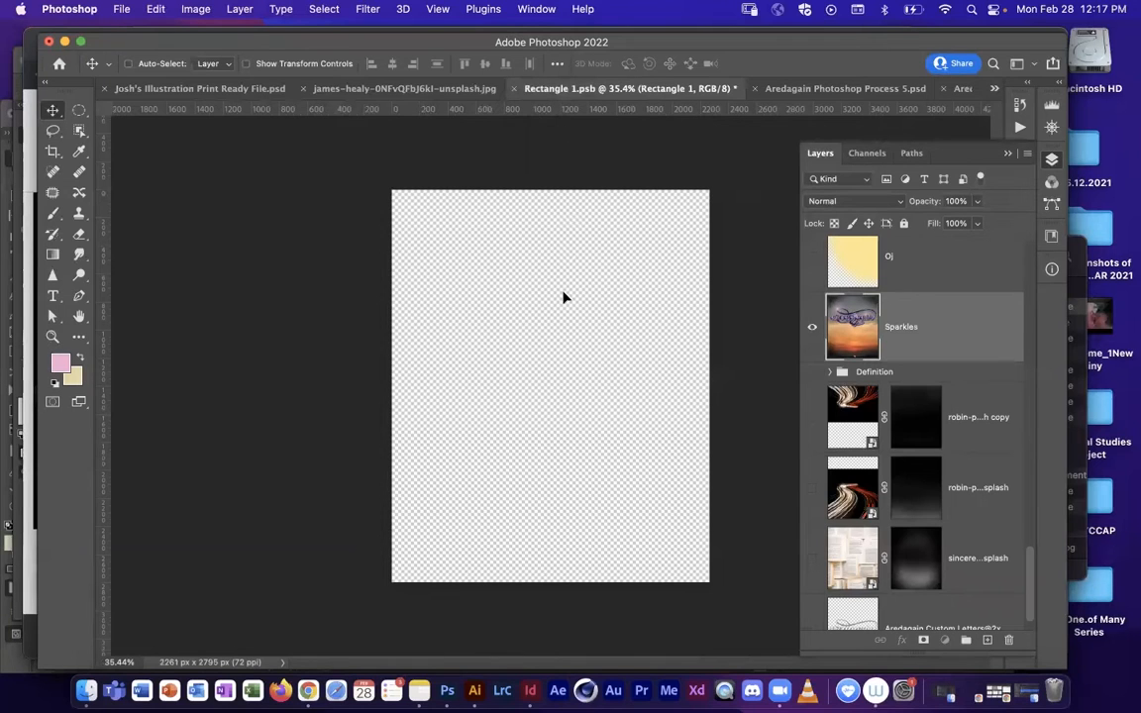
mouse_move(585, 383)
left_mouse_down()
mouse_move(613, 400)
mouse_move(622, 463)
mouse_move(603, 400)
mouse_move(568, 393)
left_mouse_up()
Step: Undo both layer merges in Aredagain Photoshop Process 5.psd and save the file with its original layers
left_click(812, 88)
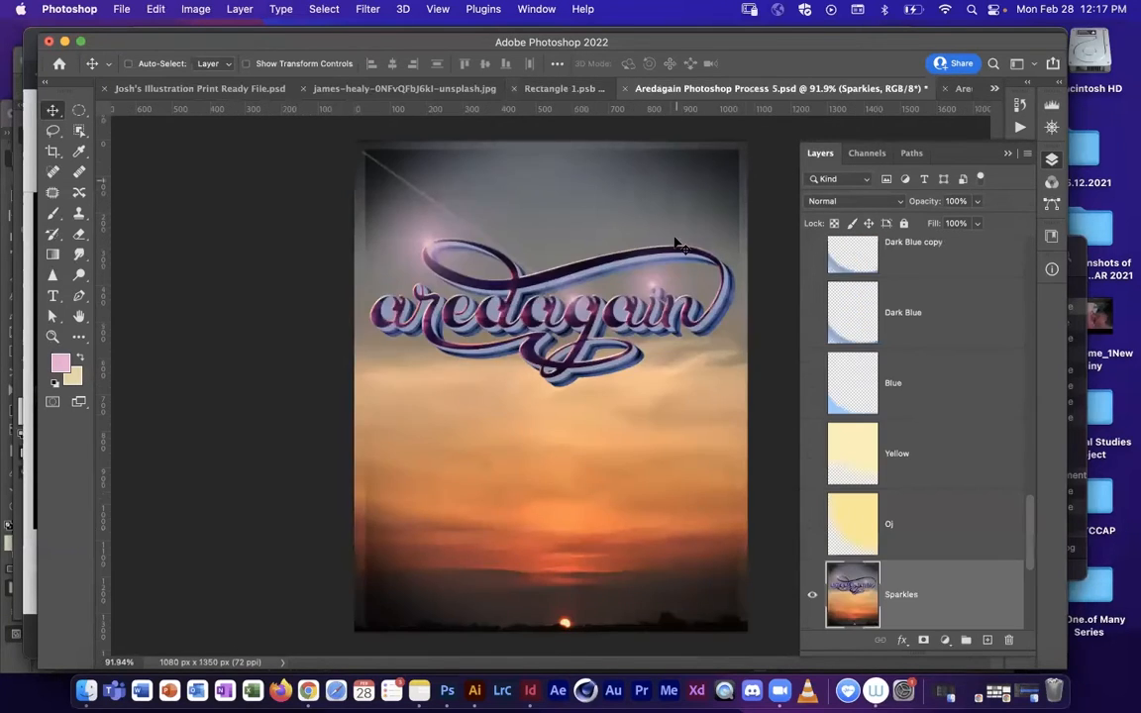
key("super+z")
key("super+z")
key("super+z")
key("super+z")
key("super+z")
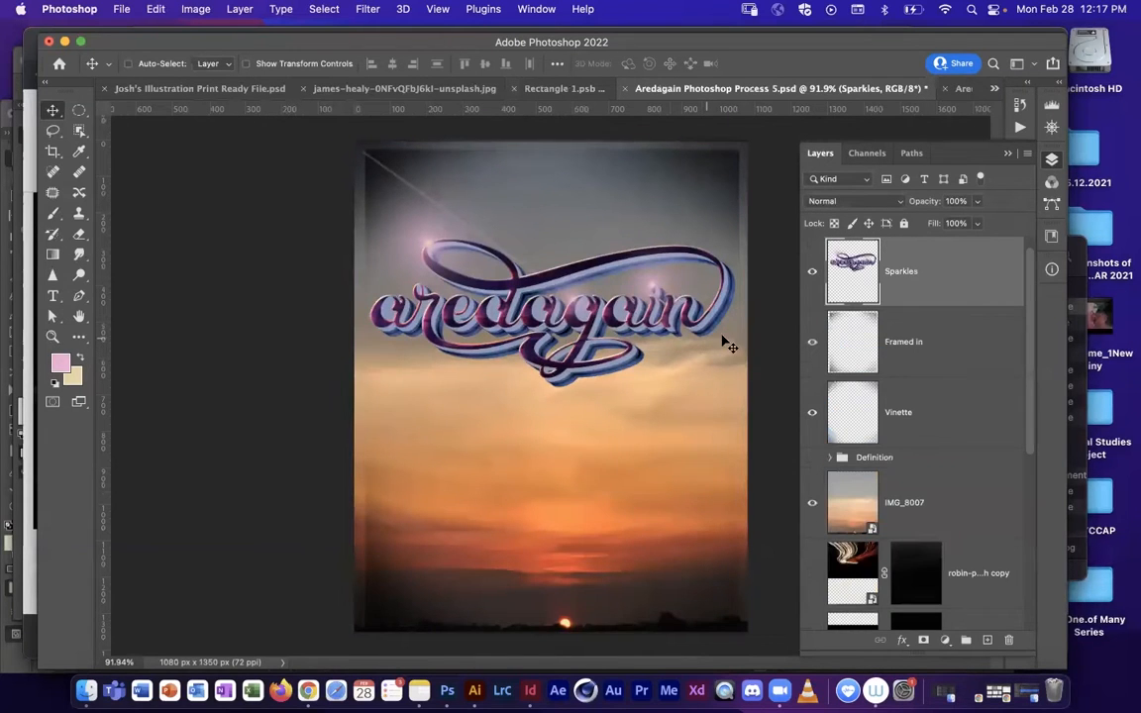
key("super+z")
key("super+z")
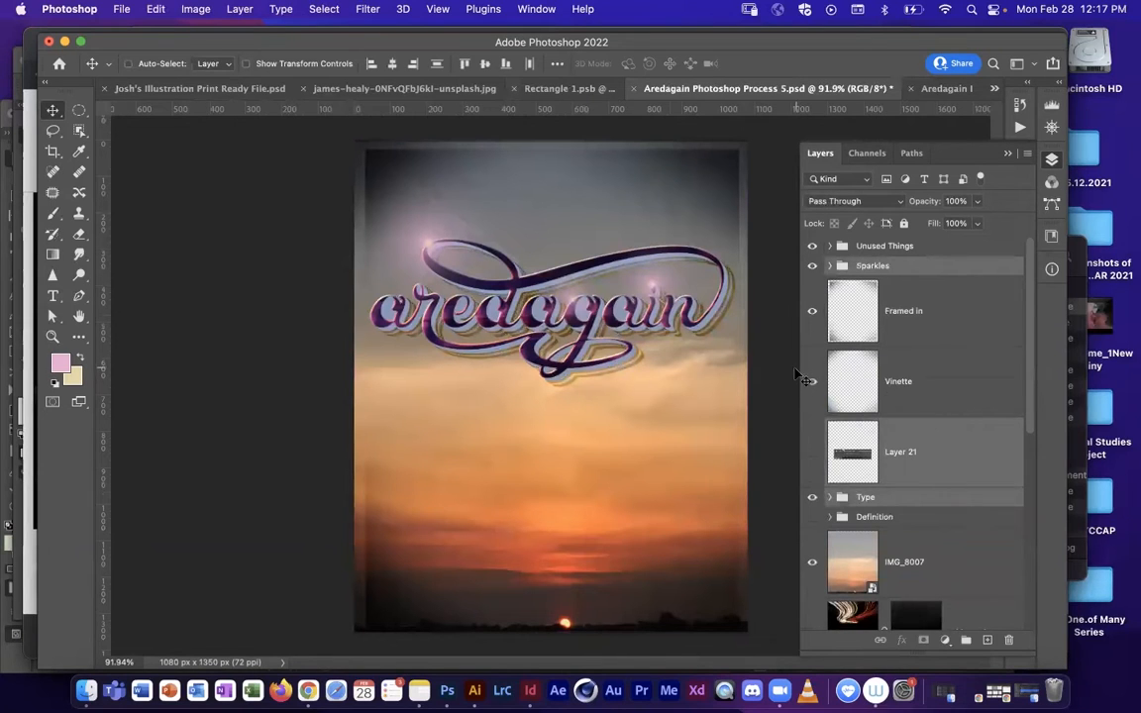
key("super+s")
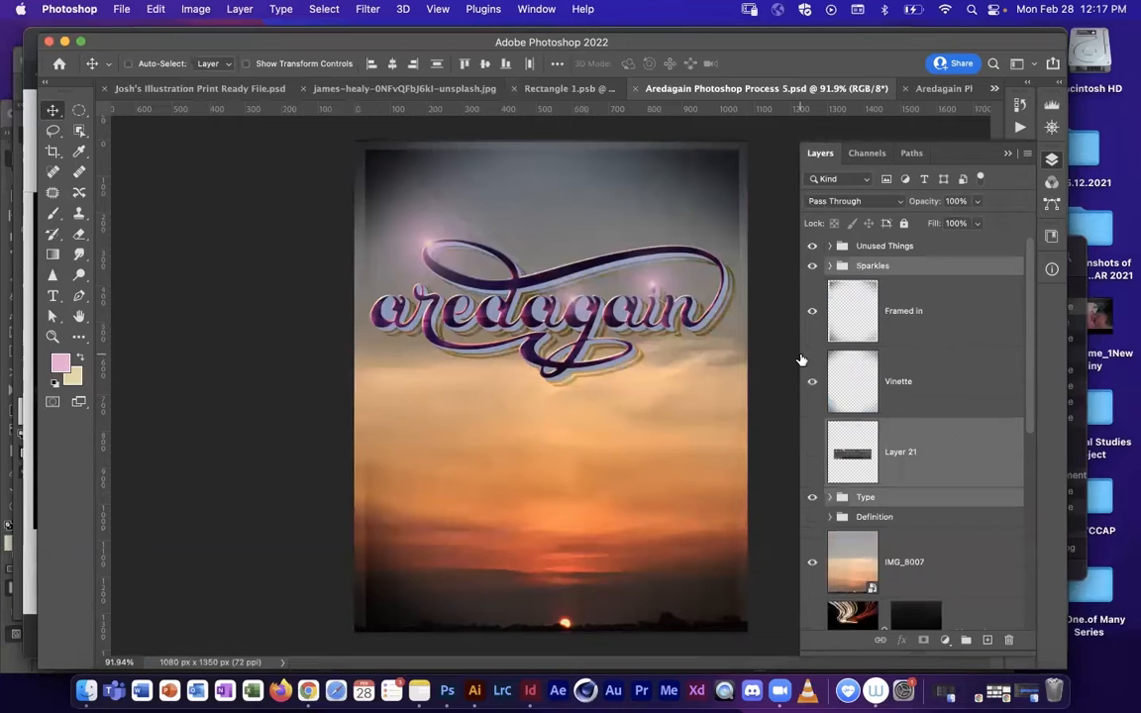
Step: In Rectangle 1.psb, scale the Sparkles layer proportionally to about 217% and position it over the canvas
left_click(575, 89)
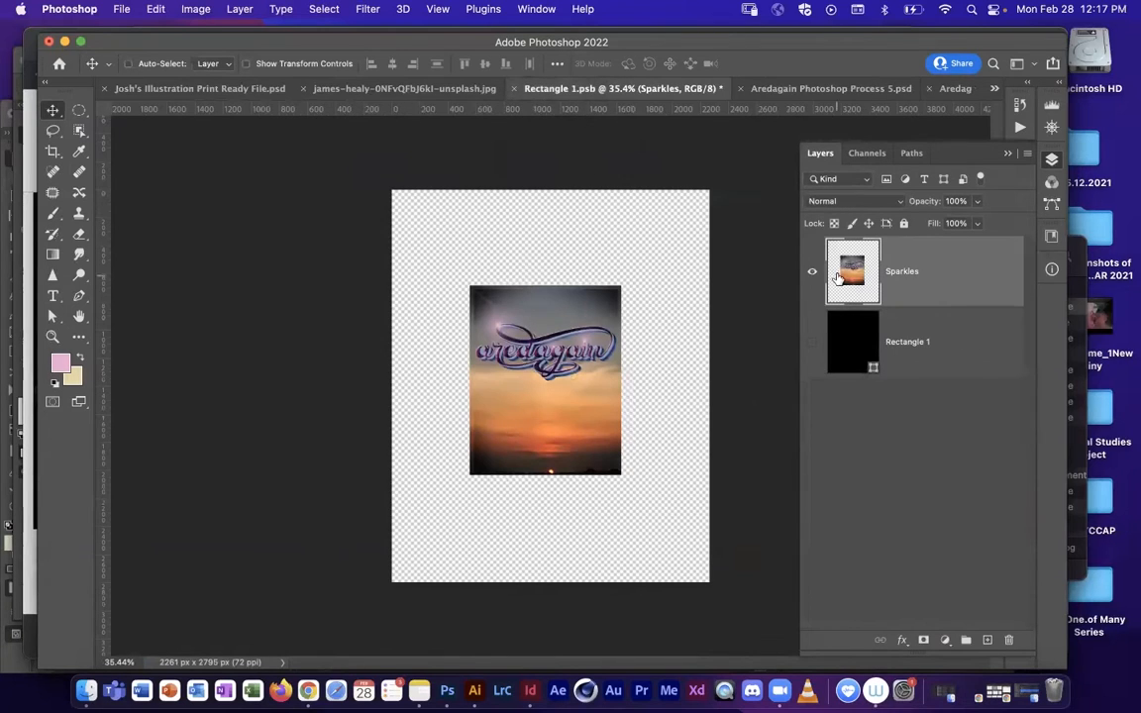
key("super+t")
left_click_drag(620, 287, 705, 171)
left_click_drag(472, 476, 386, 580)
left_click_drag(709, 581, 714, 587)
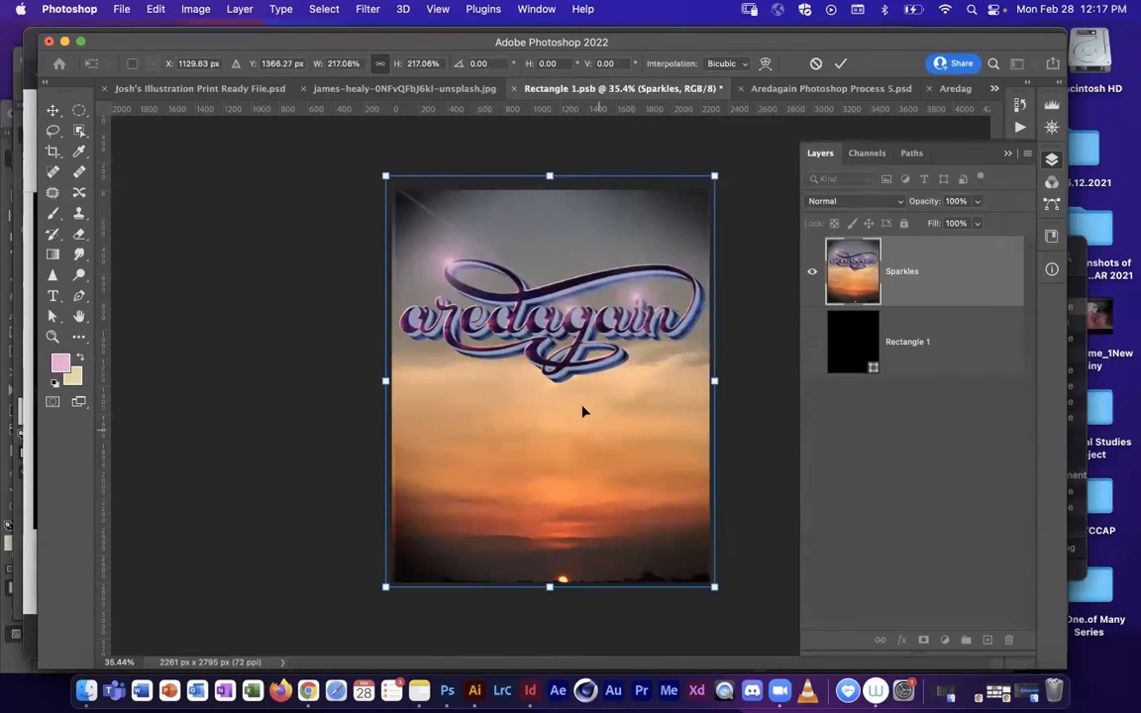
left_click_drag(575, 411, 589, 401)
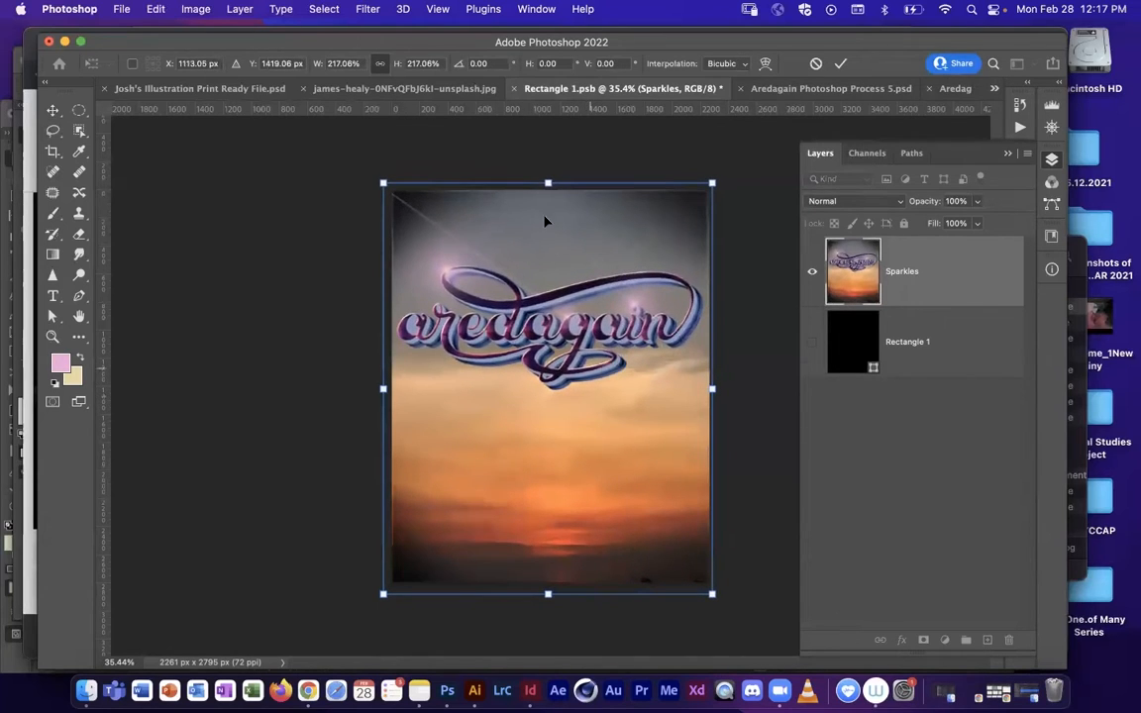
Step: Fine-tune the Sparkles layer's edges to about 213% scale so the poster just covers the canvas, and apply the transform
left_click_drag(553, 177, 553, 180)
left_click_drag(385, 391, 388, 391)
left_click_drag(711, 188, 713, 185)
left_click_drag(551, 592, 551, 588)
left_click_drag(385, 385, 382, 385)
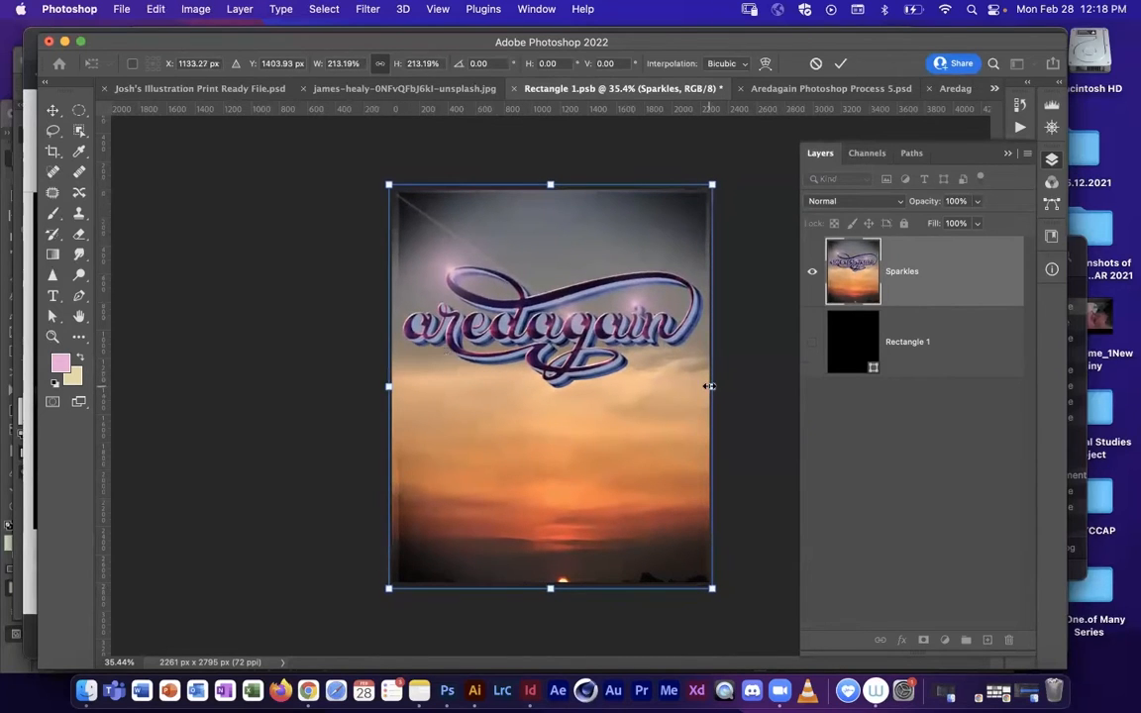
left_click_drag(712, 388, 712, 387)
key("Return")
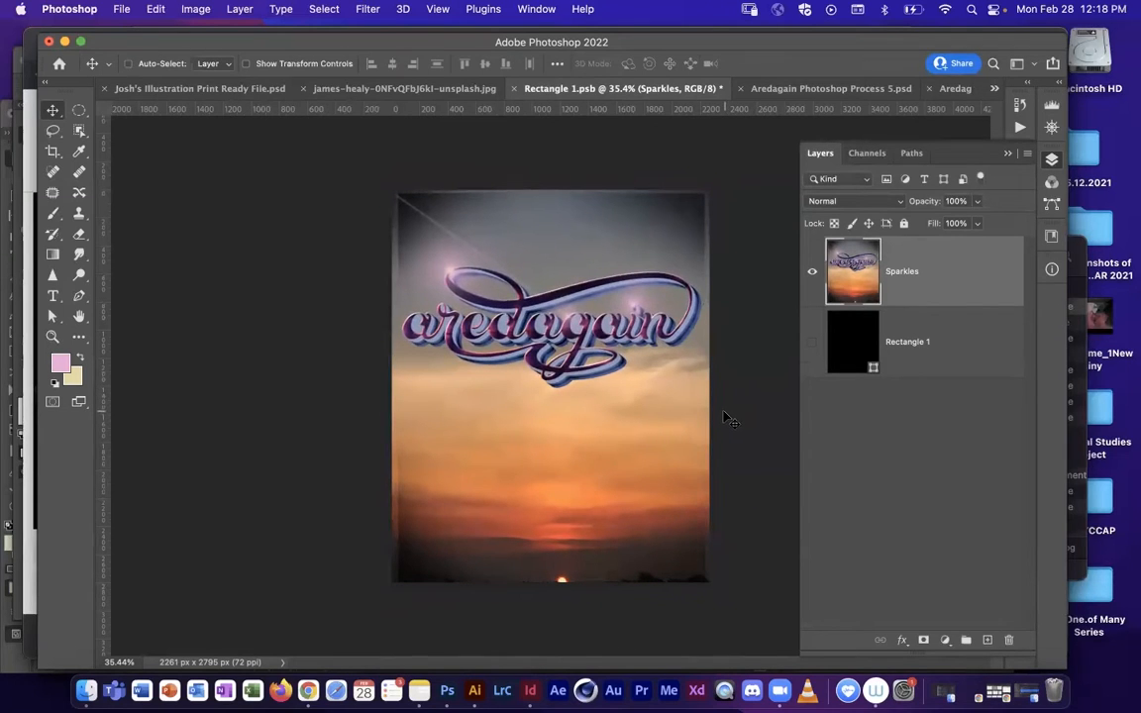
Step: Slightly adjust the Sparkles layer's bottom edge with Free Transform in Rectangle 1.psb and apply the transform
key("super+t")
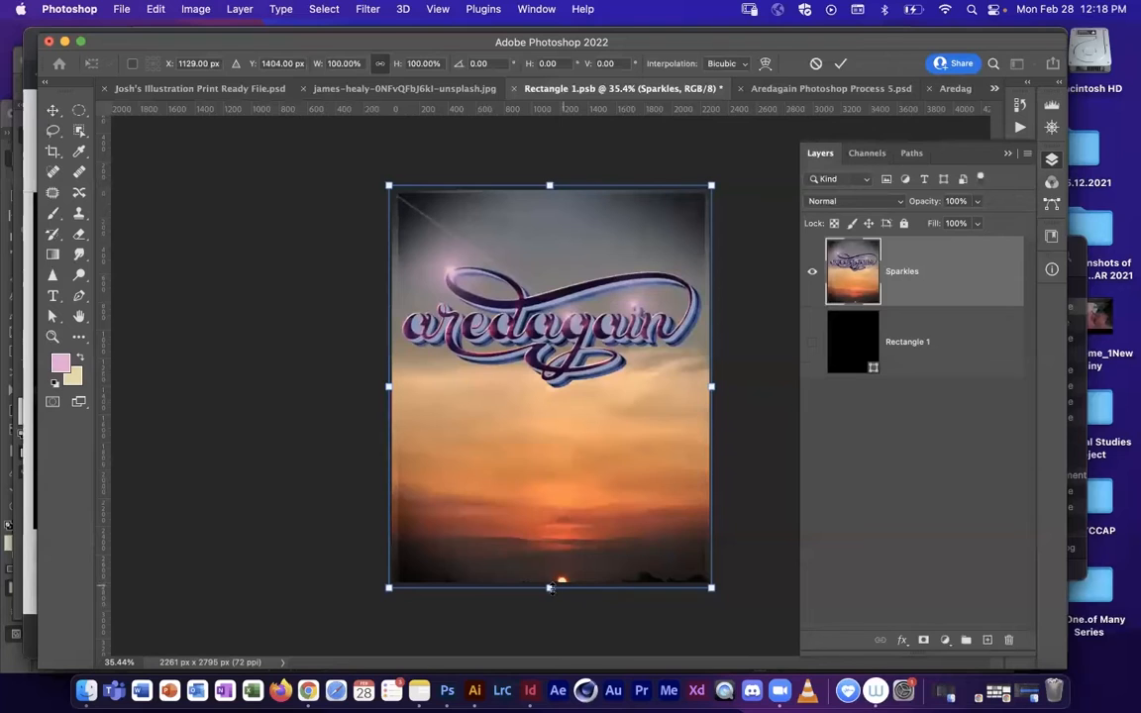
left_click_drag(549, 584, 549, 583)
key("Return")
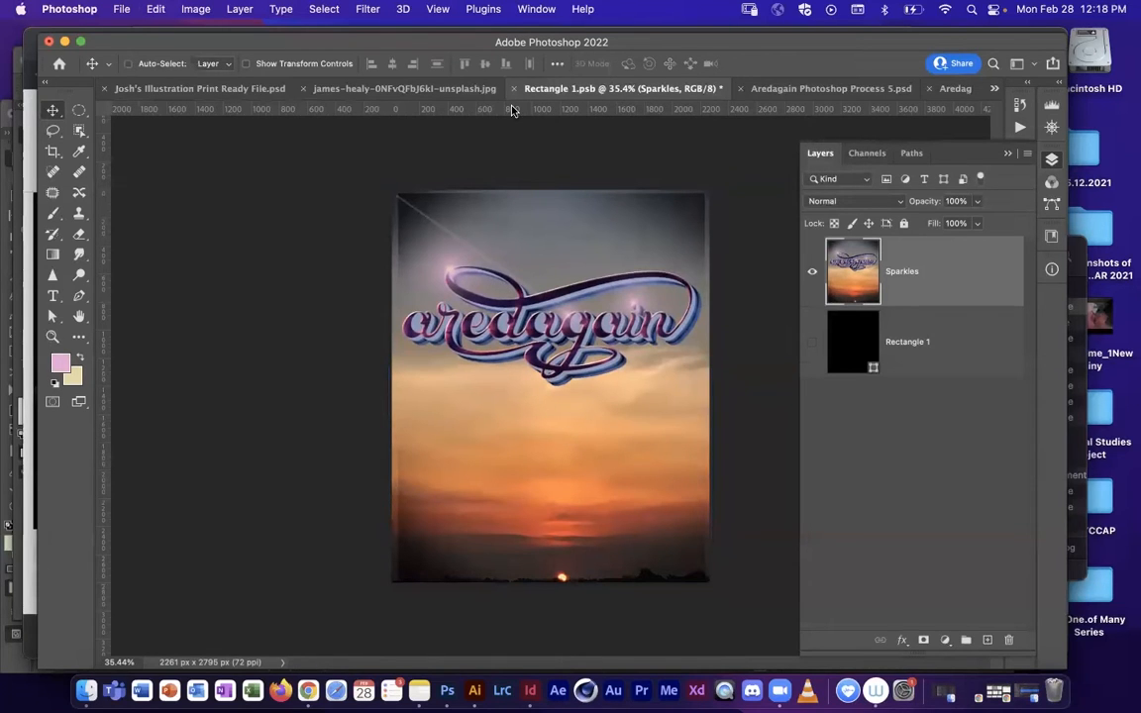
left_click(471, 89)
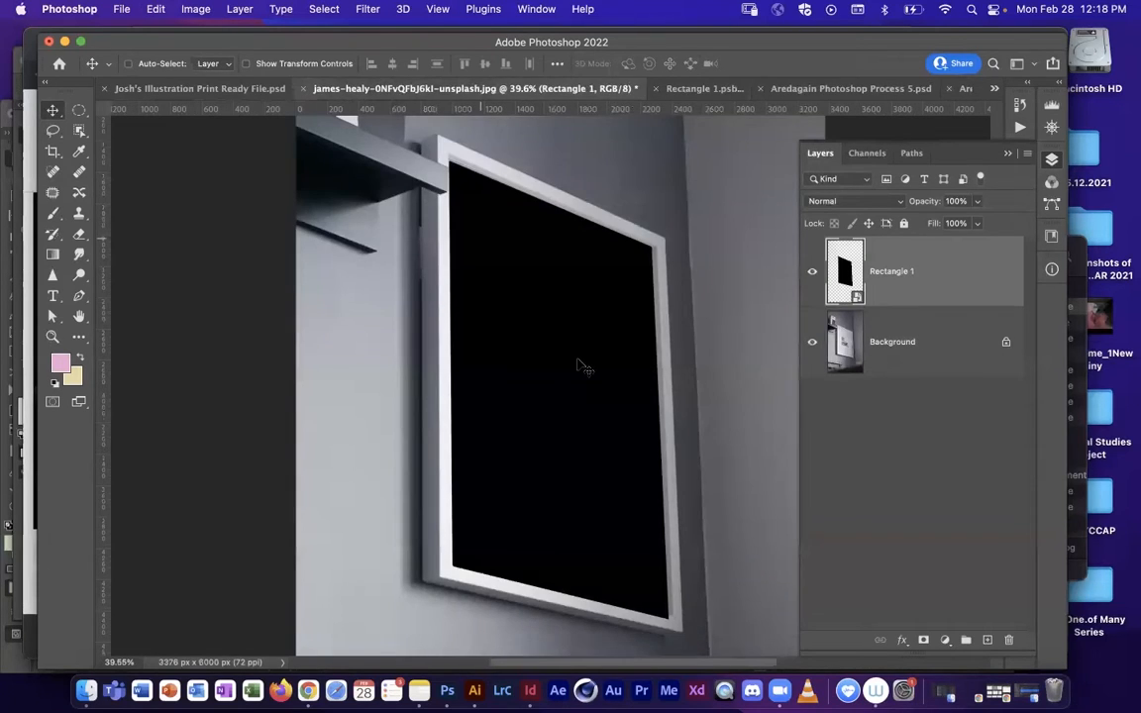
left_click(690, 90)
left_click(122, 10)
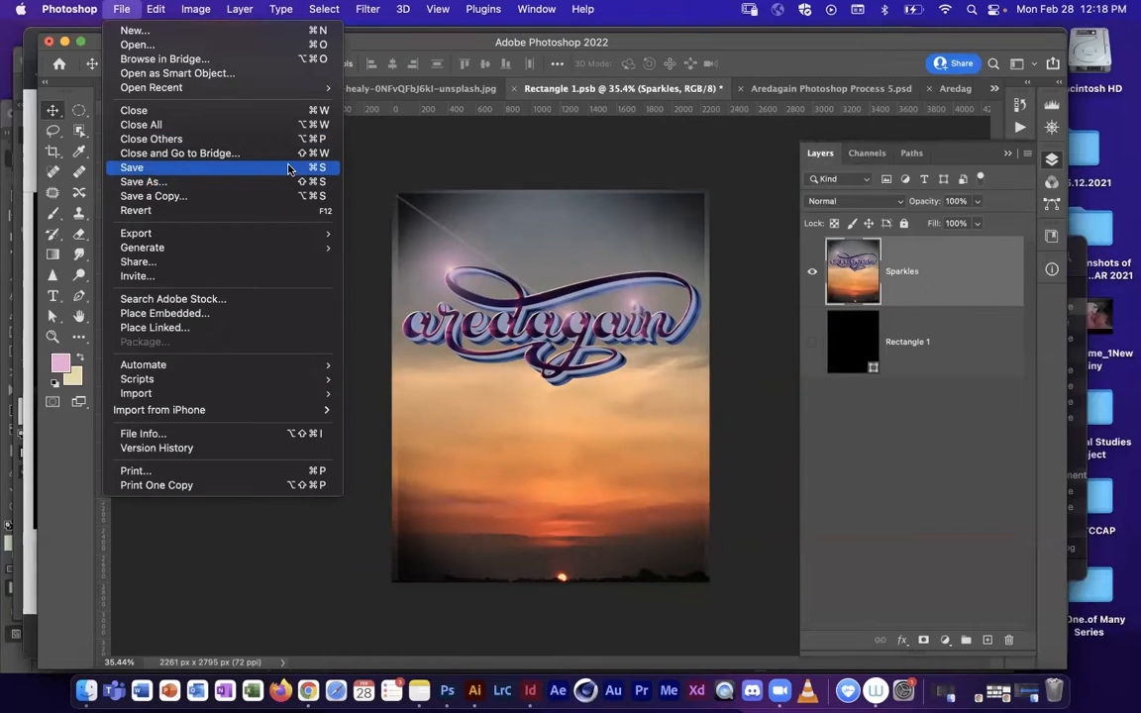
left_click(257, 173)
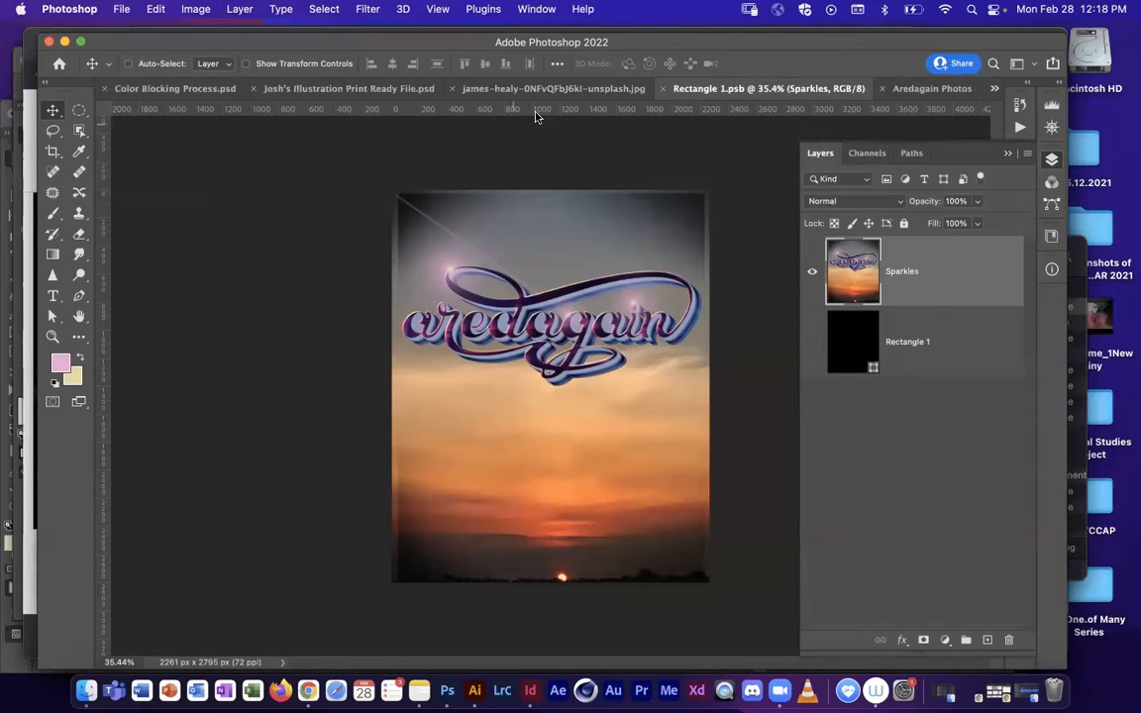
left_click(540, 89)
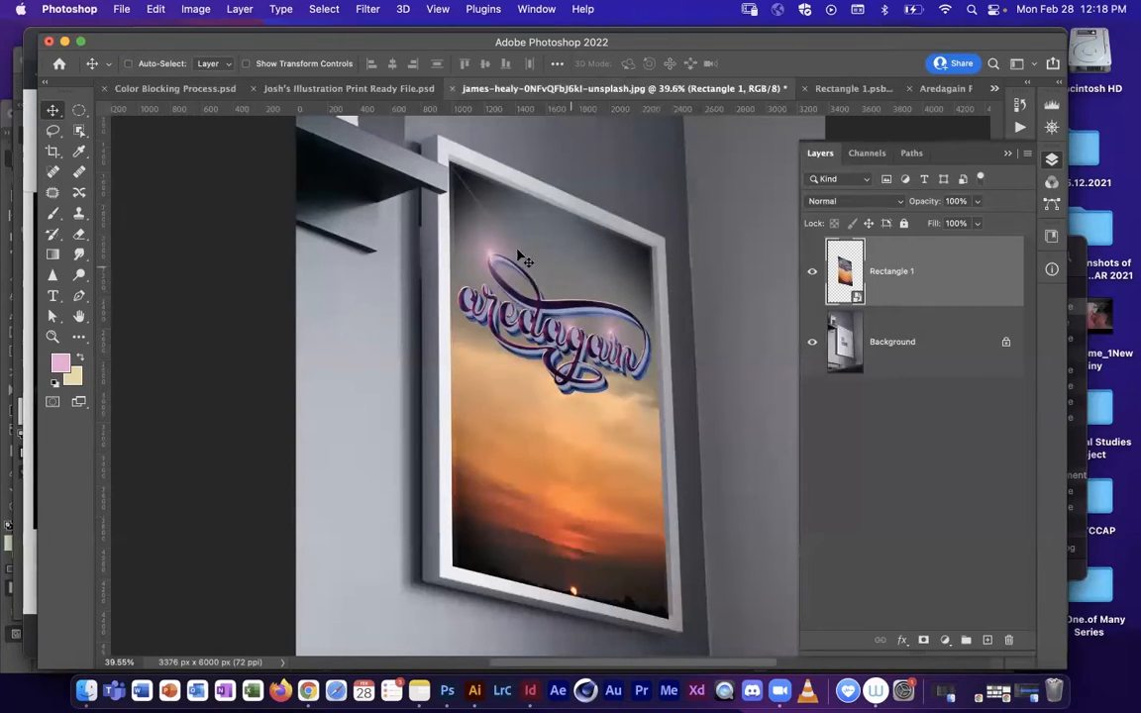
Step: Distort the Rectangle 1 smart object, pulling its upper-left corner outward so it overlaps the frame's inner edge
left_click_drag(639, 385, 594, 403)
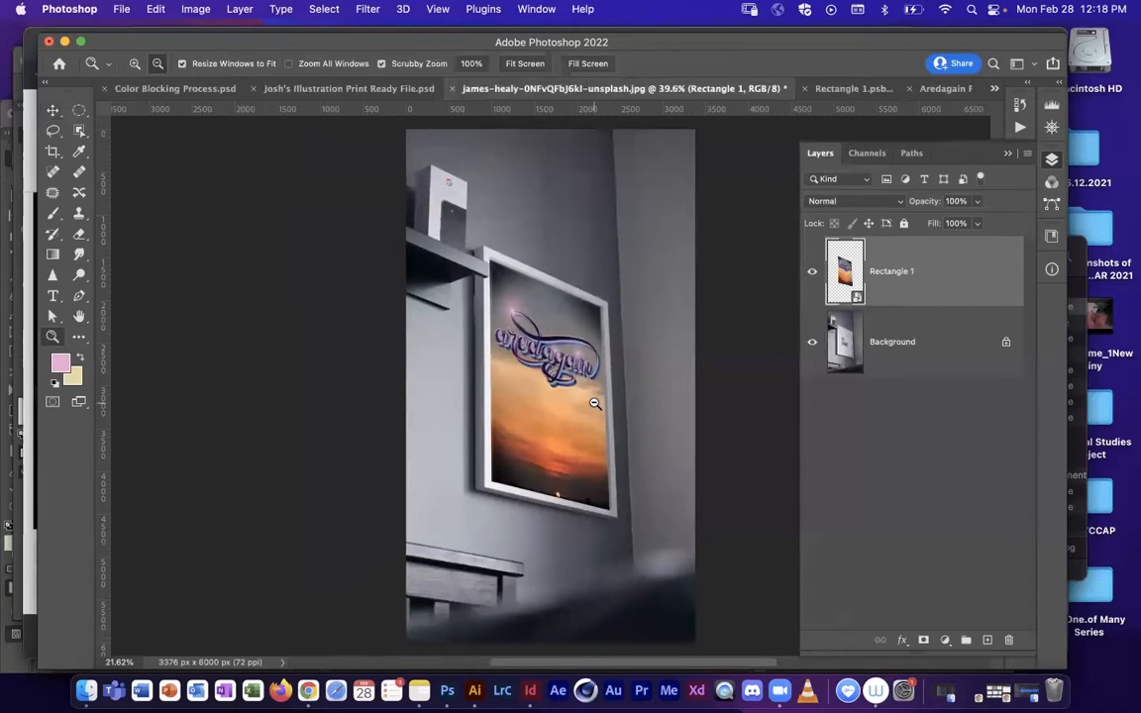
left_click_drag(595, 500, 510, 470)
key("space")
left_click_drag(530, 388, 585, 294)
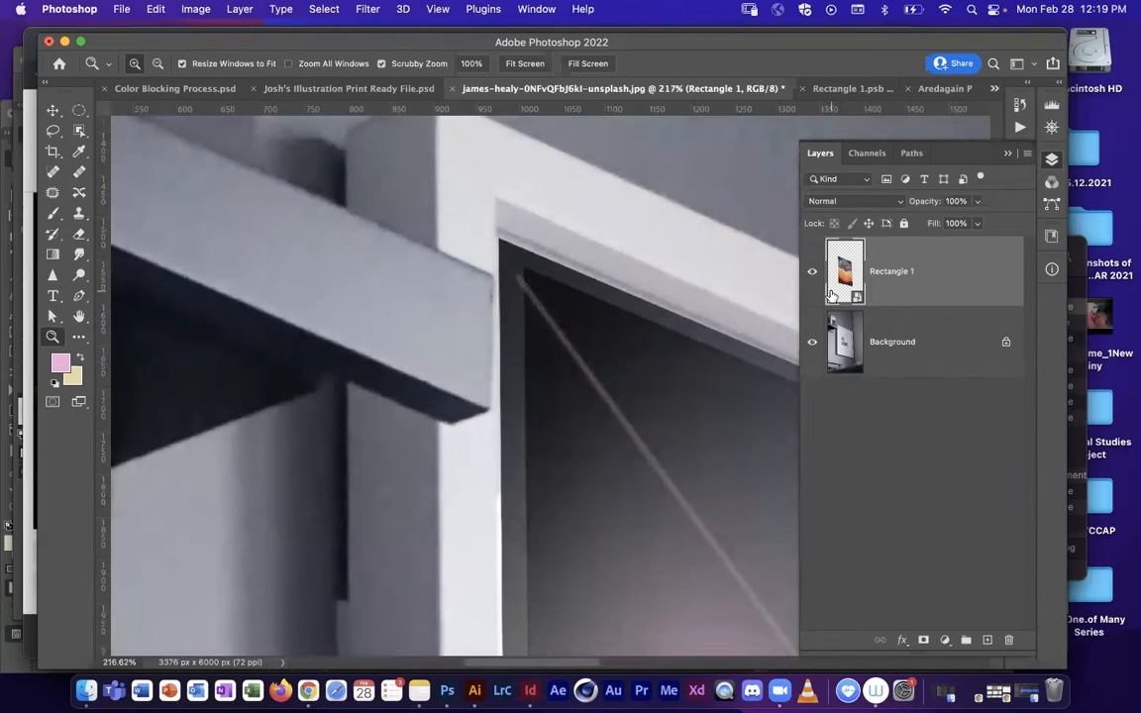
left_click_drag(630, 368, 525, 364)
key("v")
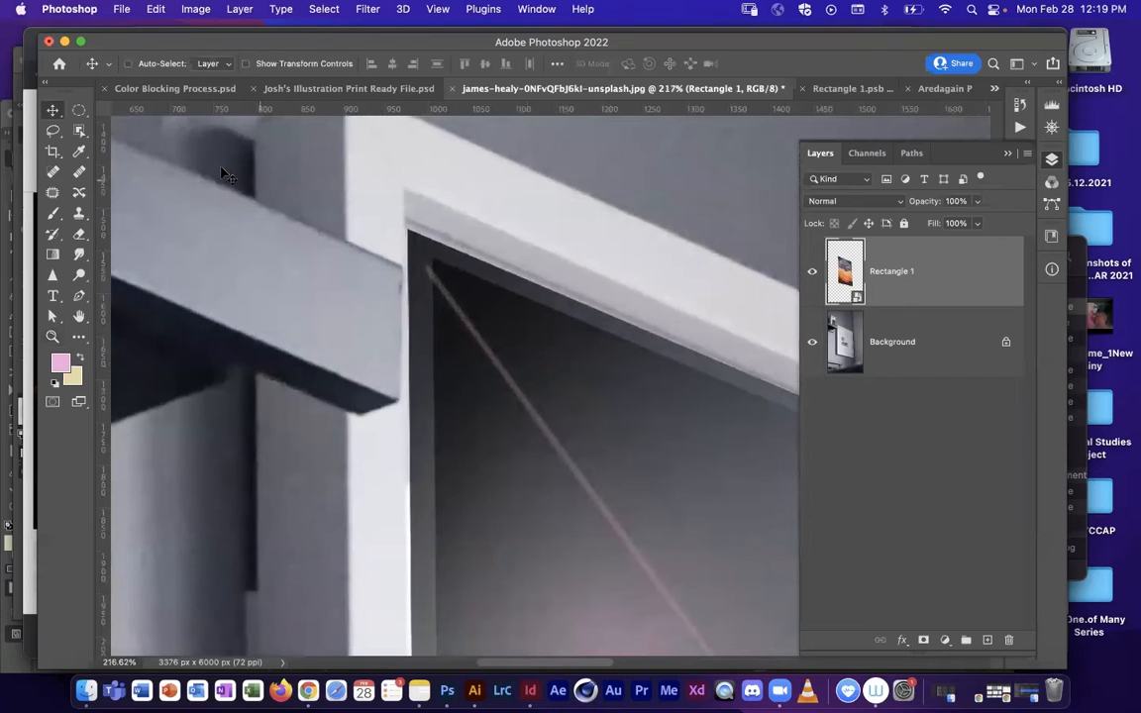
left_click(157, 9)
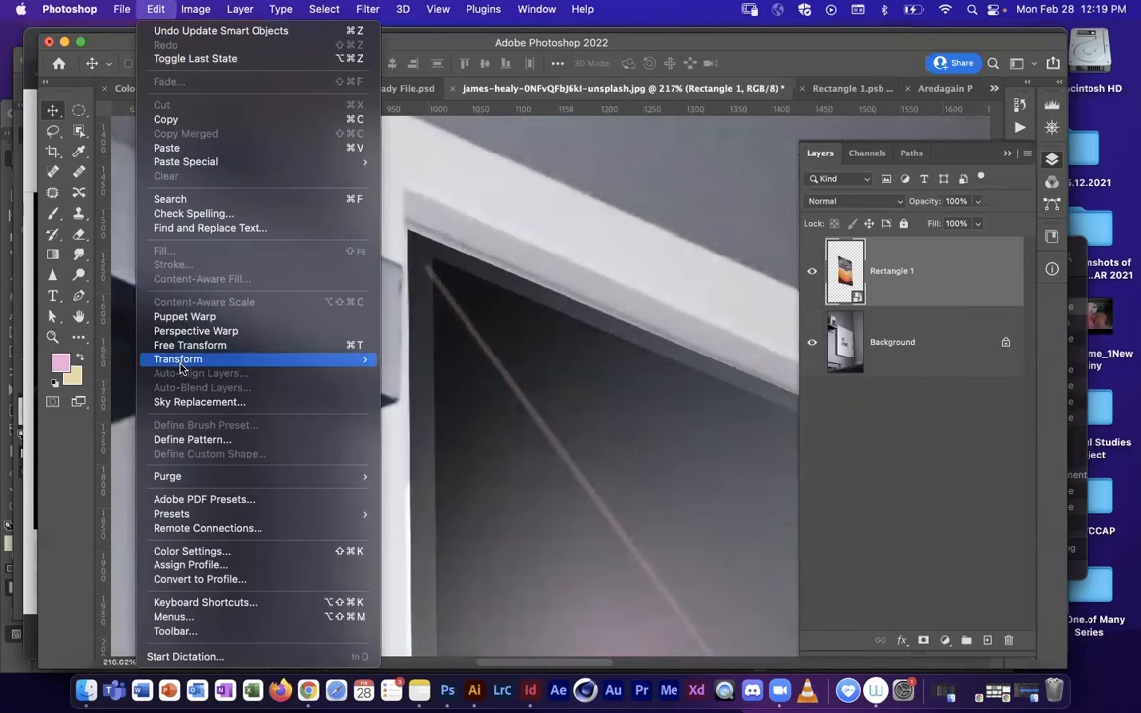
mouse_move(178, 358)
left_click(447, 427)
left_click_drag(410, 233, 398, 206)
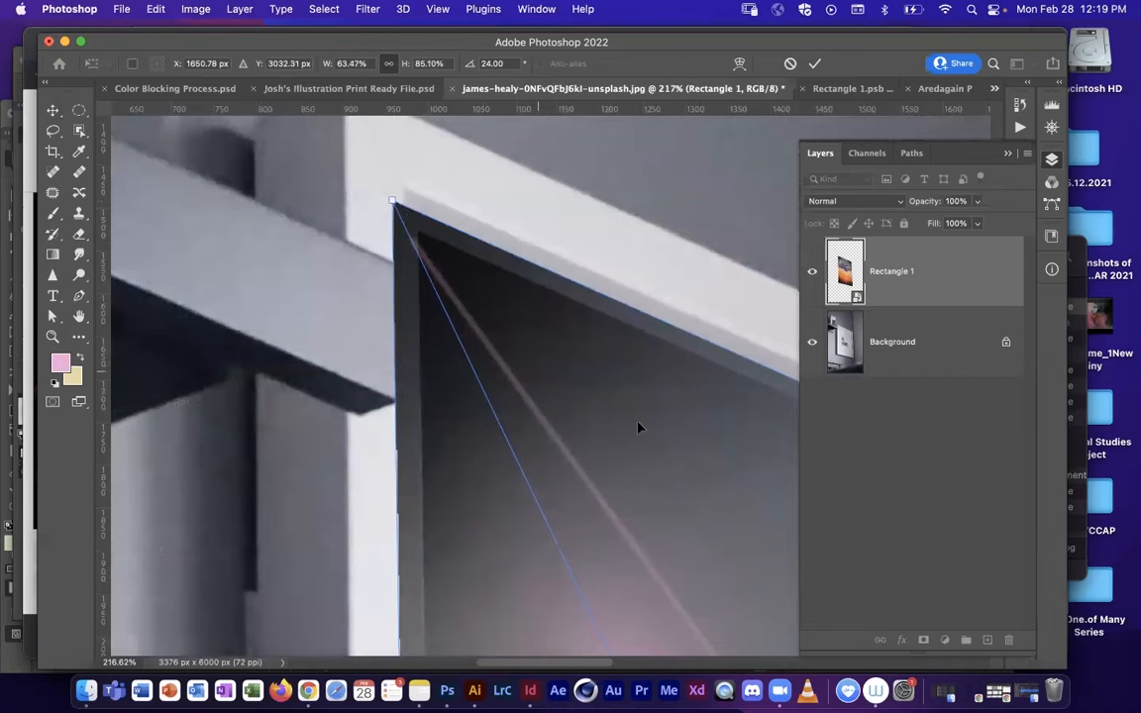
Step: Extend the poster's upper-right, lower-right and lower-left corners outward over the frame's inner edges, and apply the distortion
left_click_drag(697, 416, 451, 323)
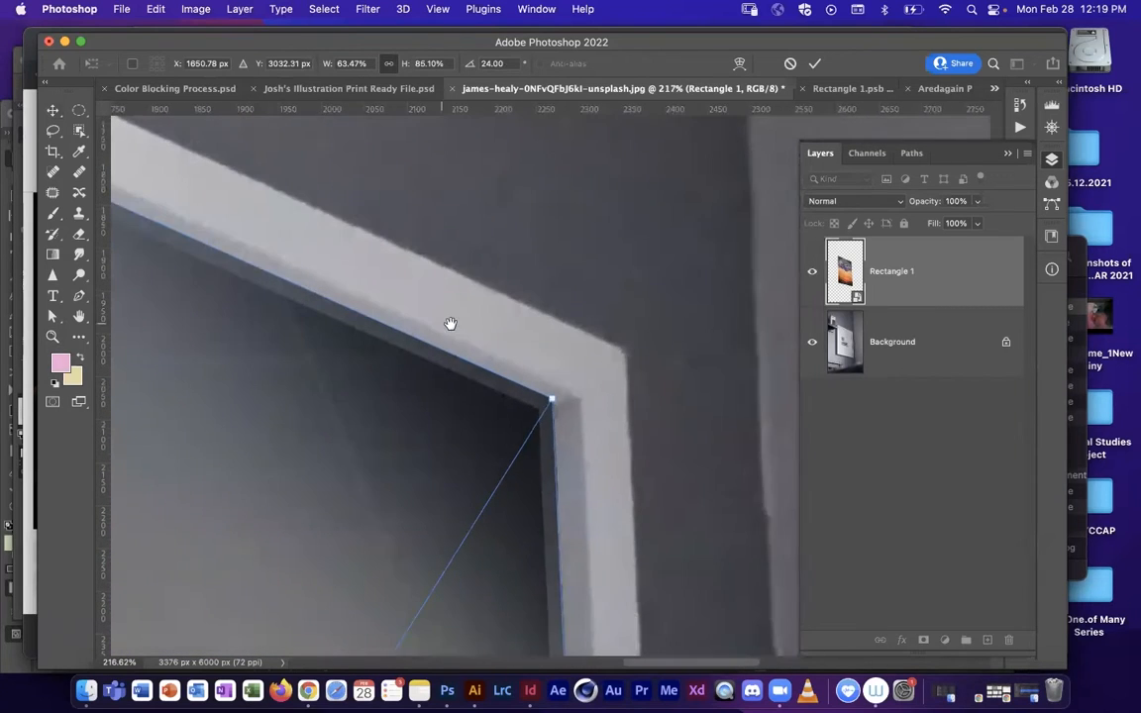
left_click_drag(543, 423, 565, 405)
scroll(591, 452, "down", 15)
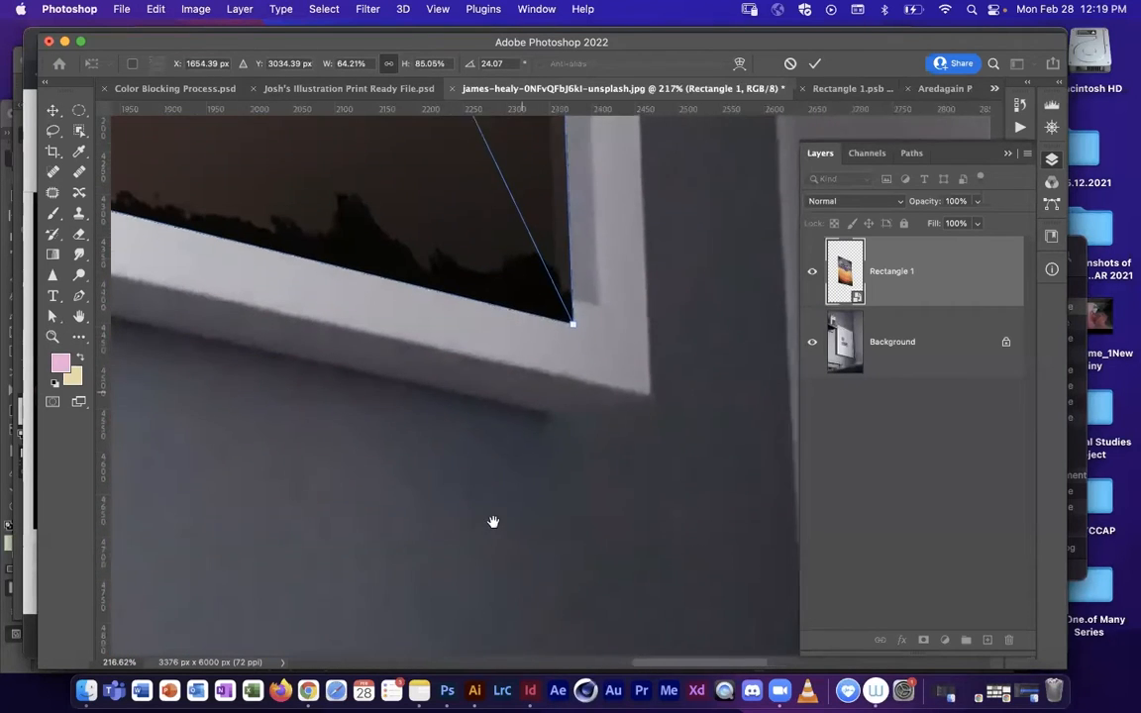
scroll(494, 522, "up", 3)
mouse_move(570, 423)
left_mouse_down()
mouse_move(543, 396)
mouse_move(579, 408)
left_mouse_up()
scroll(388, 338, "left", 15)
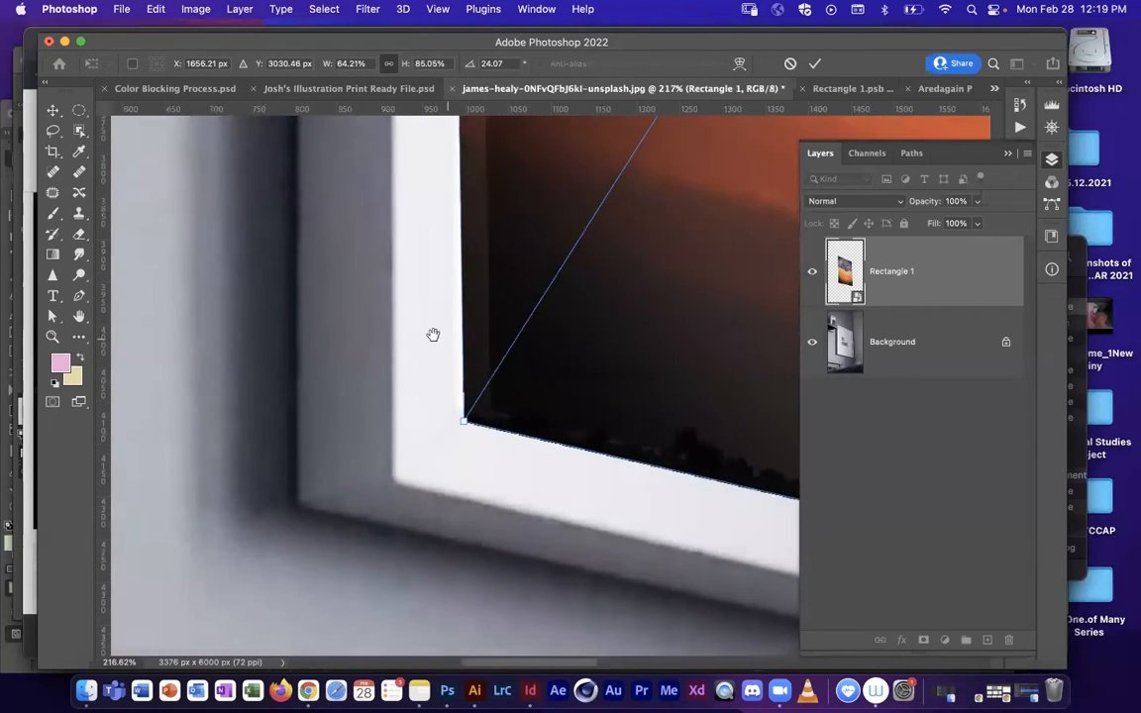
left_click_drag(464, 423, 437, 423)
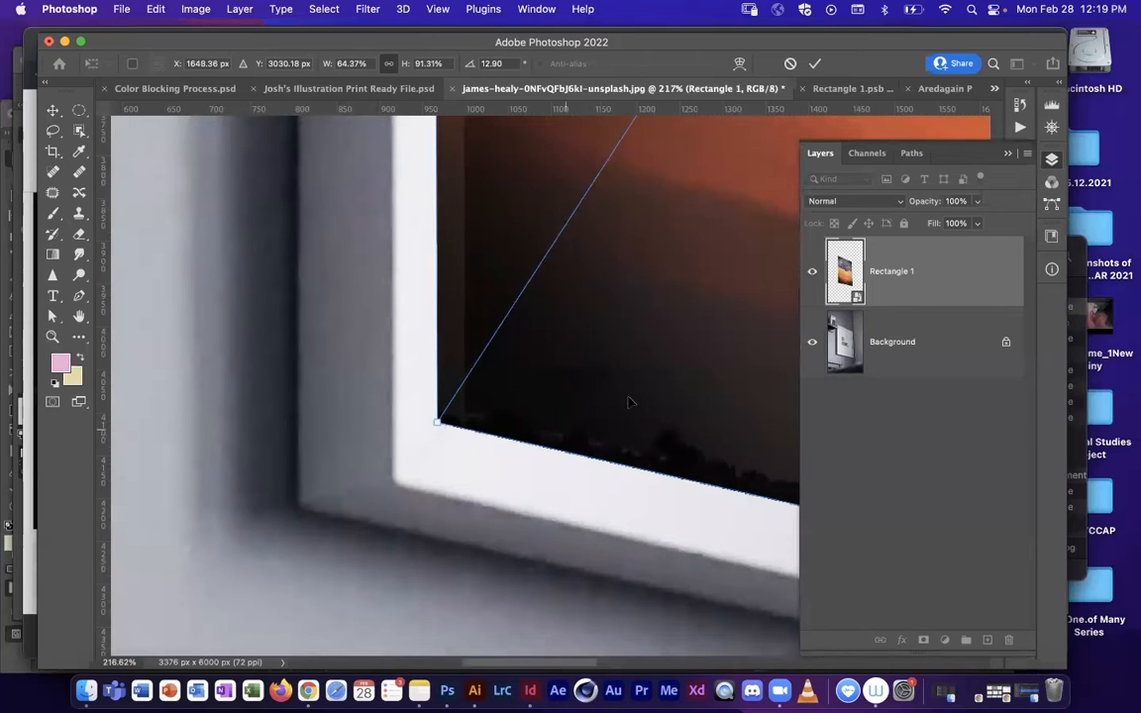
key("Return")
Step: Hide the Rectangle 1 layer to expose the original framed print, and duplicate the Background layer
left_click_drag(624, 305, 561, 367)
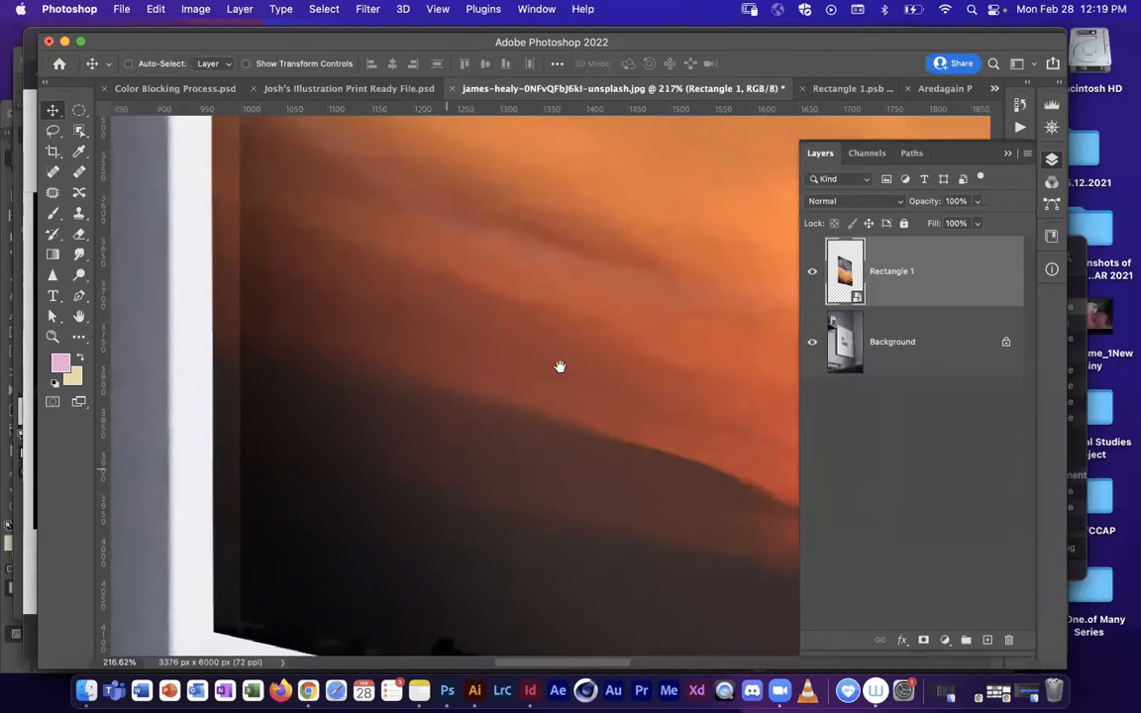
key("super+j")
left_click_drag(670, 320, 475, 342)
key("z")
key("super+z")
left_click_drag(644, 250, 400, 509)
left_click_drag(506, 394, 490, 421)
key("v")
left_click(812, 271)
key("z")
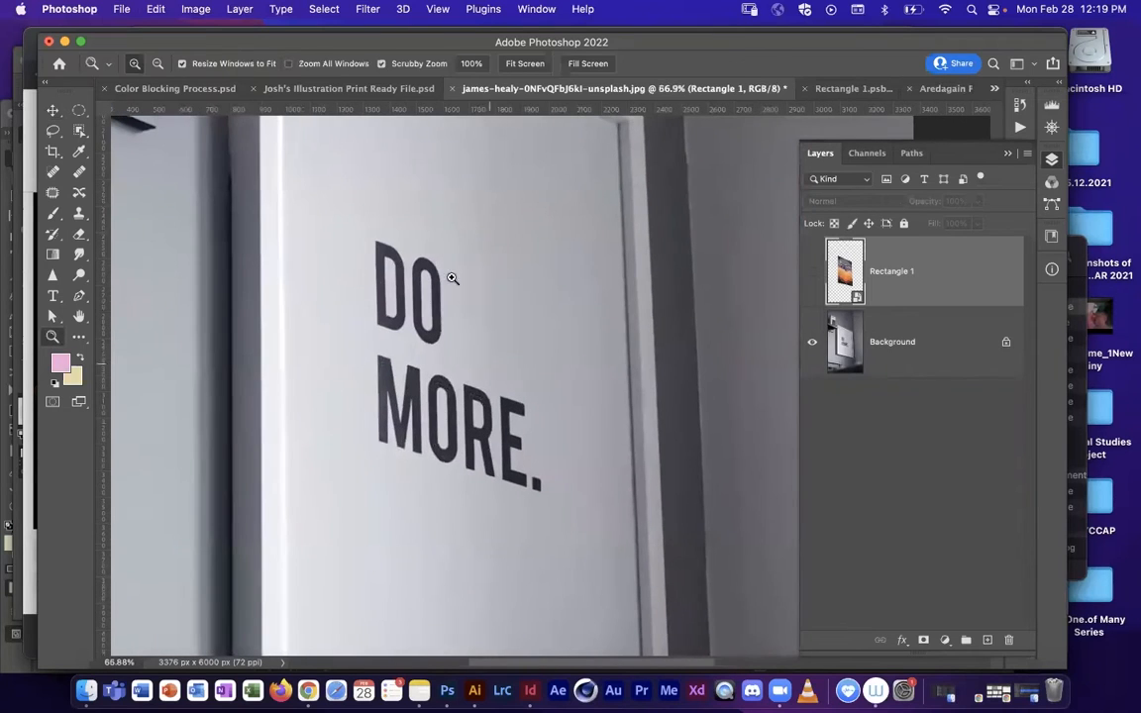
left_click_drag(458, 343, 468, 412)
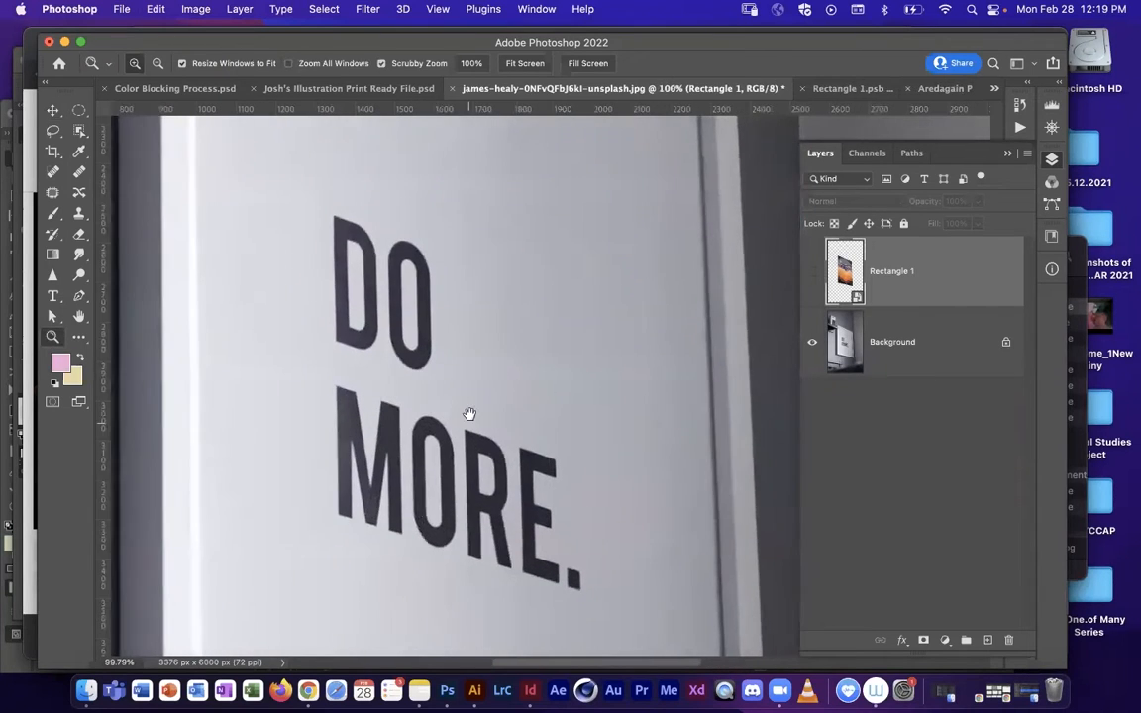
key("v")
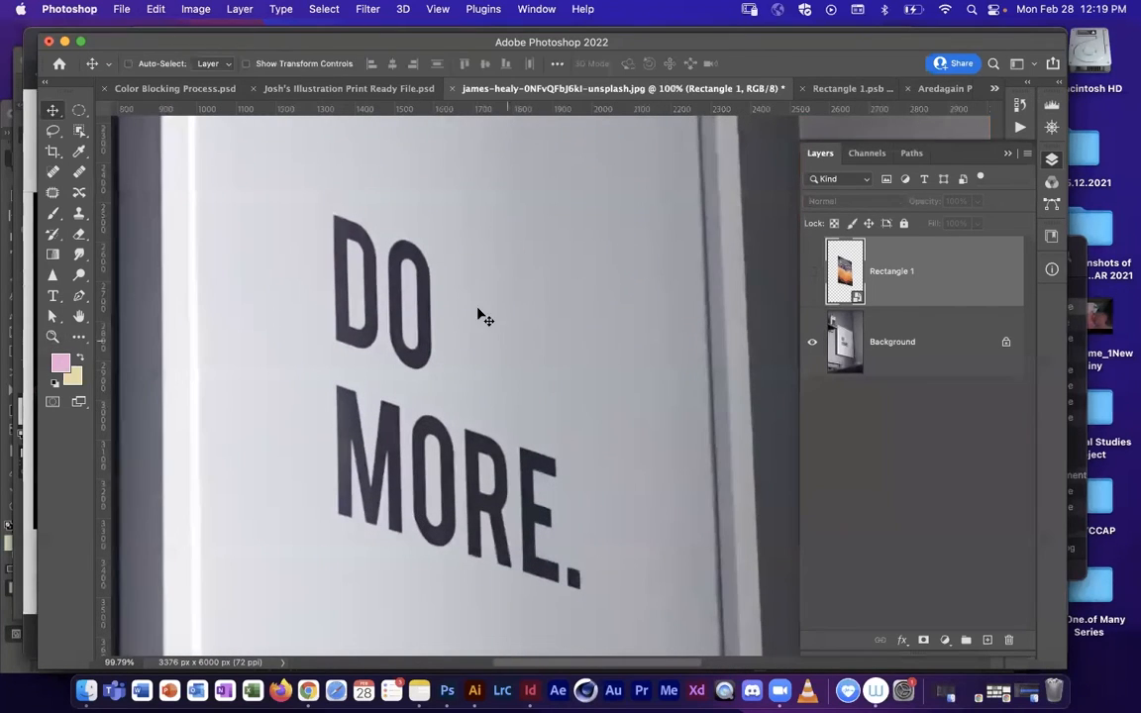
left_click(54, 173)
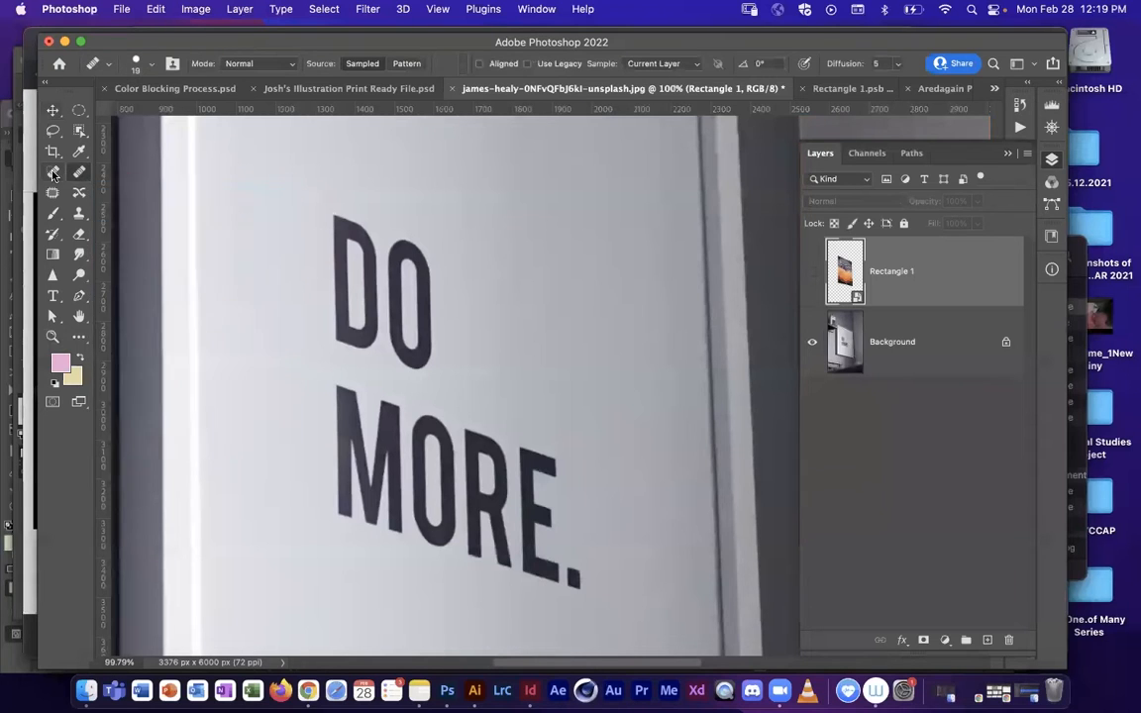
left_click_drag(844, 346, 987, 640)
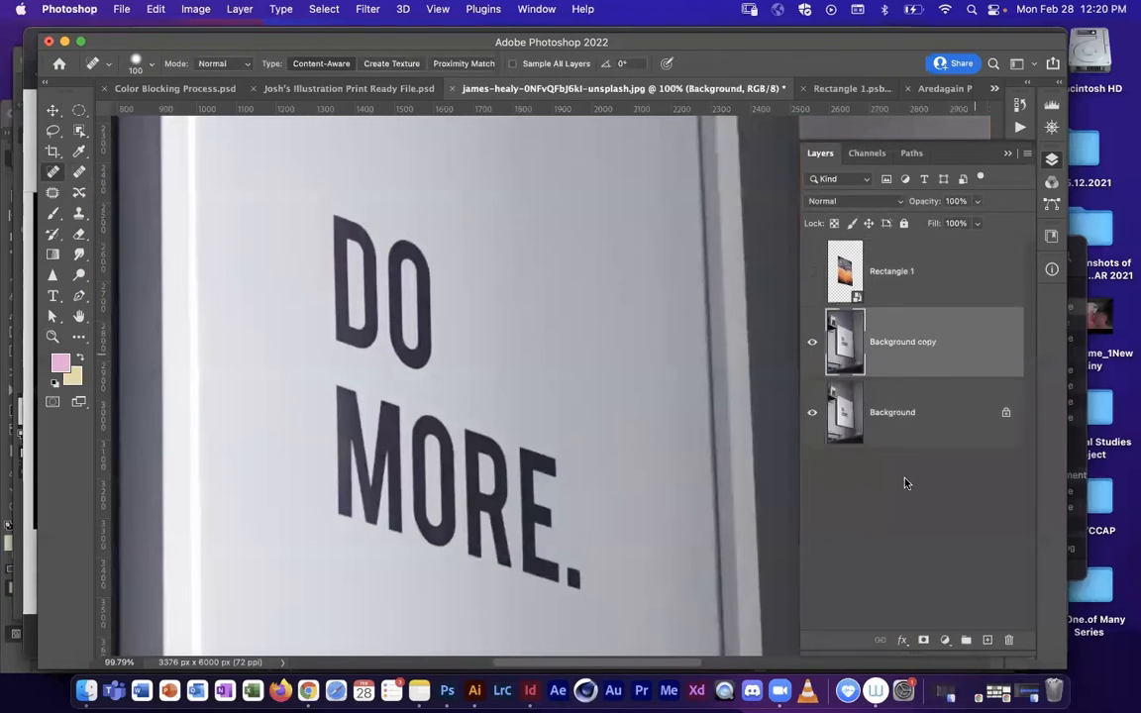
Step: Remove the "DO MORE." lettering from the Background copy layer with a 250 px Content-Aware Spot Healing Brush
key("bracketright")
key("bracketright")
key("bracketright")
mouse_move(315, 247)
left_mouse_down()
mouse_move(382, 278)
mouse_move(355, 238)
mouse_move(331, 320)
mouse_move(444, 320)
mouse_move(387, 517)
mouse_move(456, 520)
mouse_move(462, 451)
mouse_move(510, 494)
mouse_move(539, 474)
mouse_move(491, 558)
mouse_move(487, 610)
left_mouse_up()
key("z")
left_click(568, 365, "alt")
left_click_drag(567, 366, 588, 357)
left_click(54, 170)
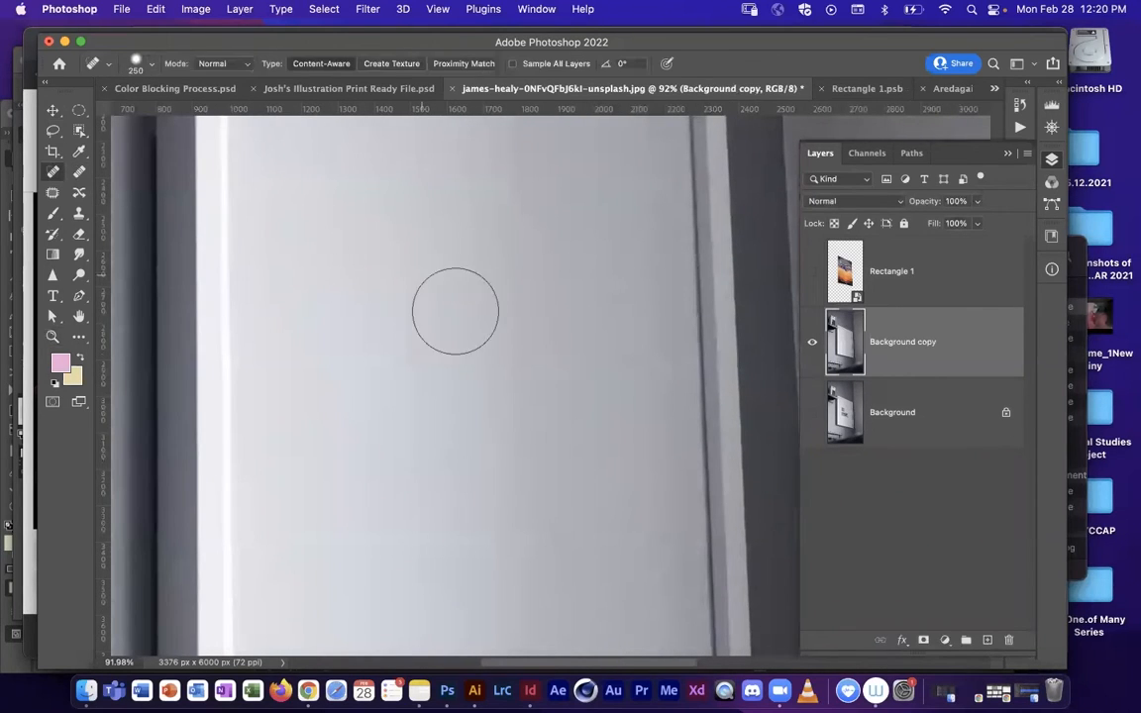
mouse_move(407, 402)
left_mouse_down()
mouse_move(371, 335)
mouse_move(460, 338)
left_mouse_up()
mouse_move(413, 272)
left_mouse_down()
mouse_move(425, 308)
mouse_move(404, 310)
left_mouse_up()
Step: Start a Polygonal Lasso selection along the frame's inner bottom edge, from the lower-left to the lower-right corner
key("z")
mouse_move(608, 420)
left_mouse_down()
mouse_move(543, 436)
mouse_move(497, 407)
left_mouse_up()
key("space")
left_click_drag(478, 299, 522, 329)
left_click_drag(414, 416, 441, 222)
key("space")
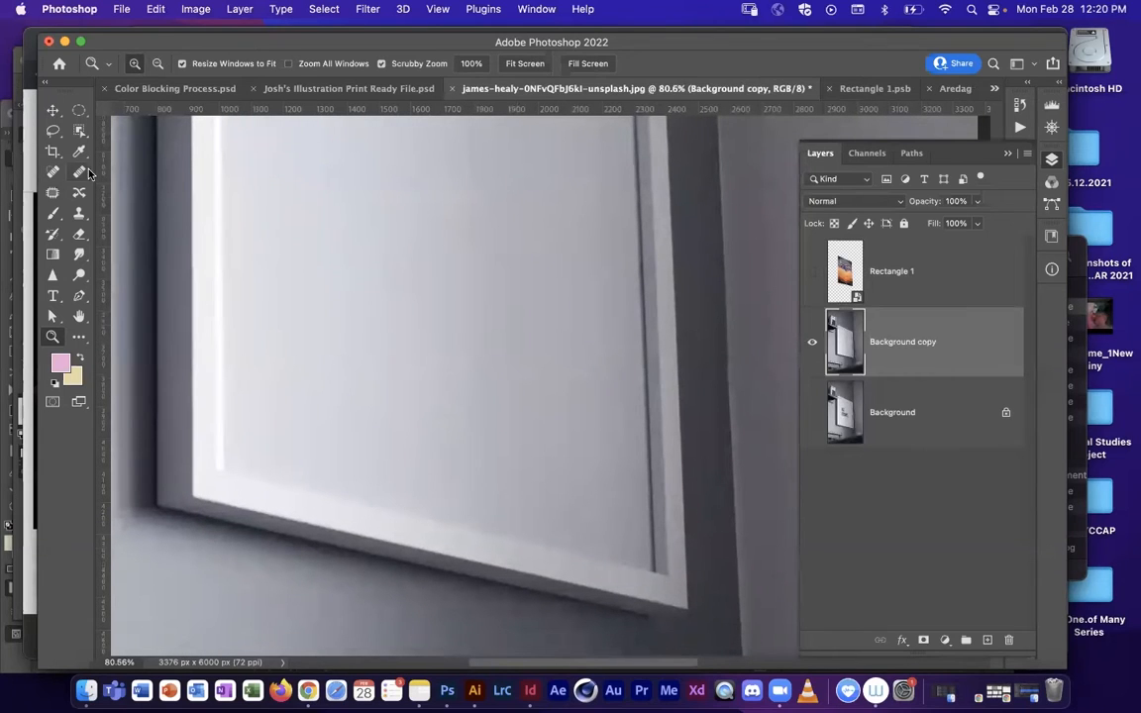
left_click(82, 117)
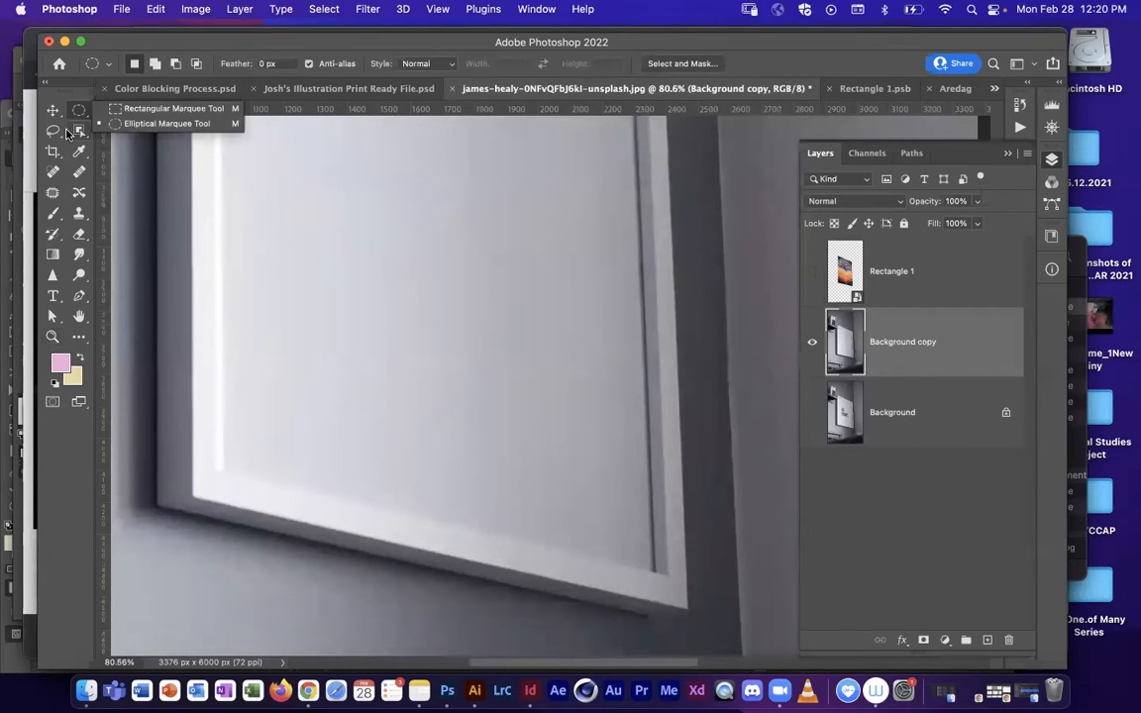
left_click(53, 131)
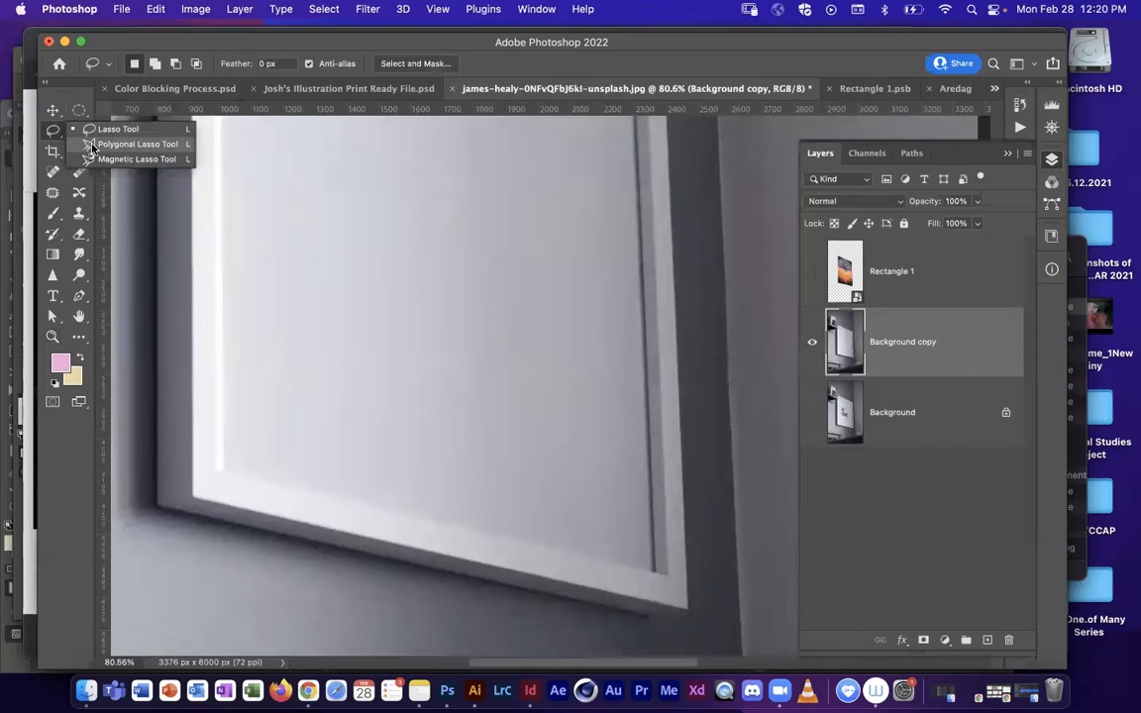
left_click(92, 145)
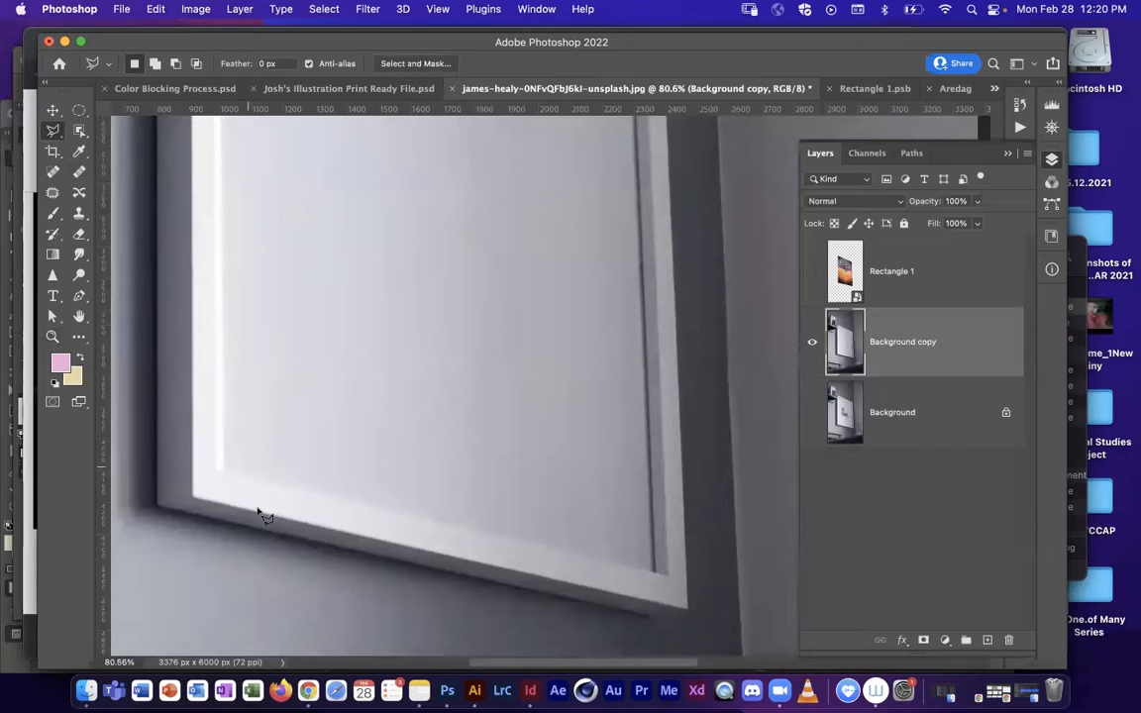
left_click(219, 469)
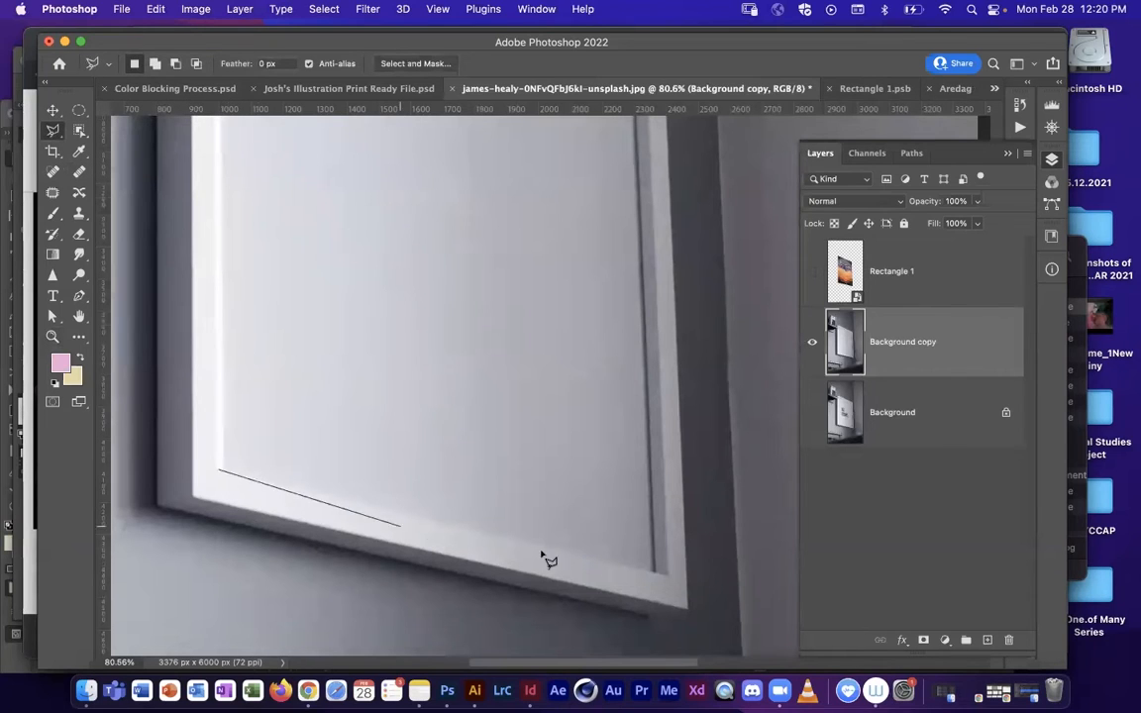
left_click(656, 573)
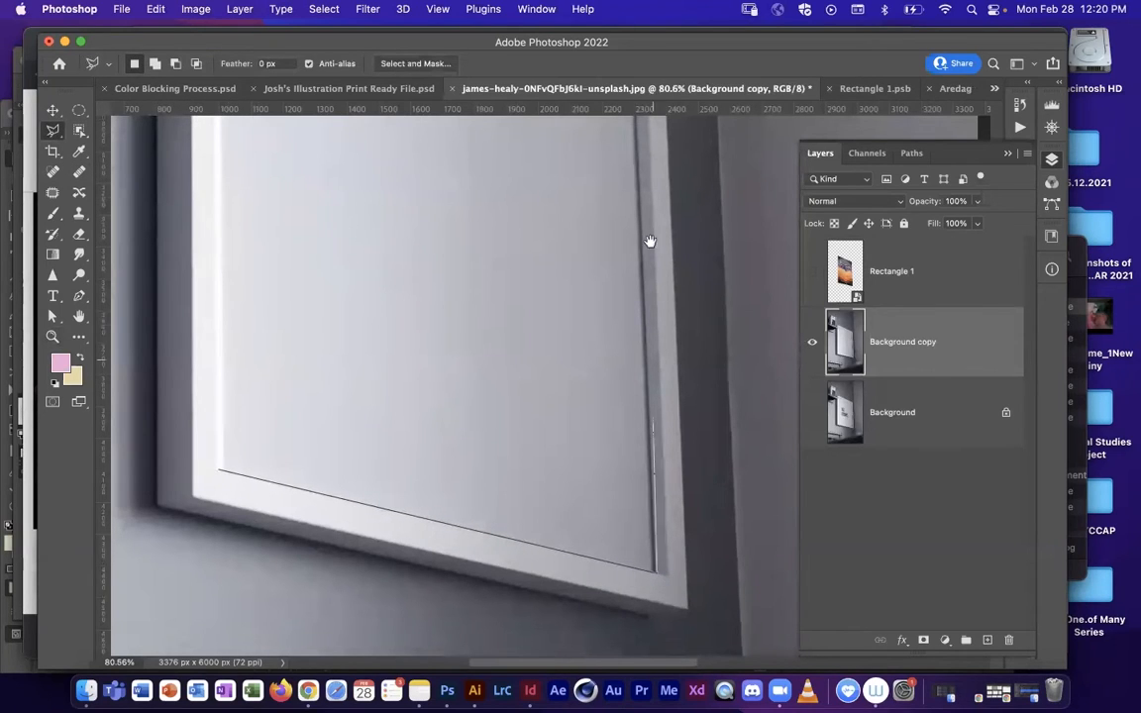
Step: Continue the selection around the frame's inner right, top and left edges and close it at the starting corner
scroll(634, 396, "up", 10)
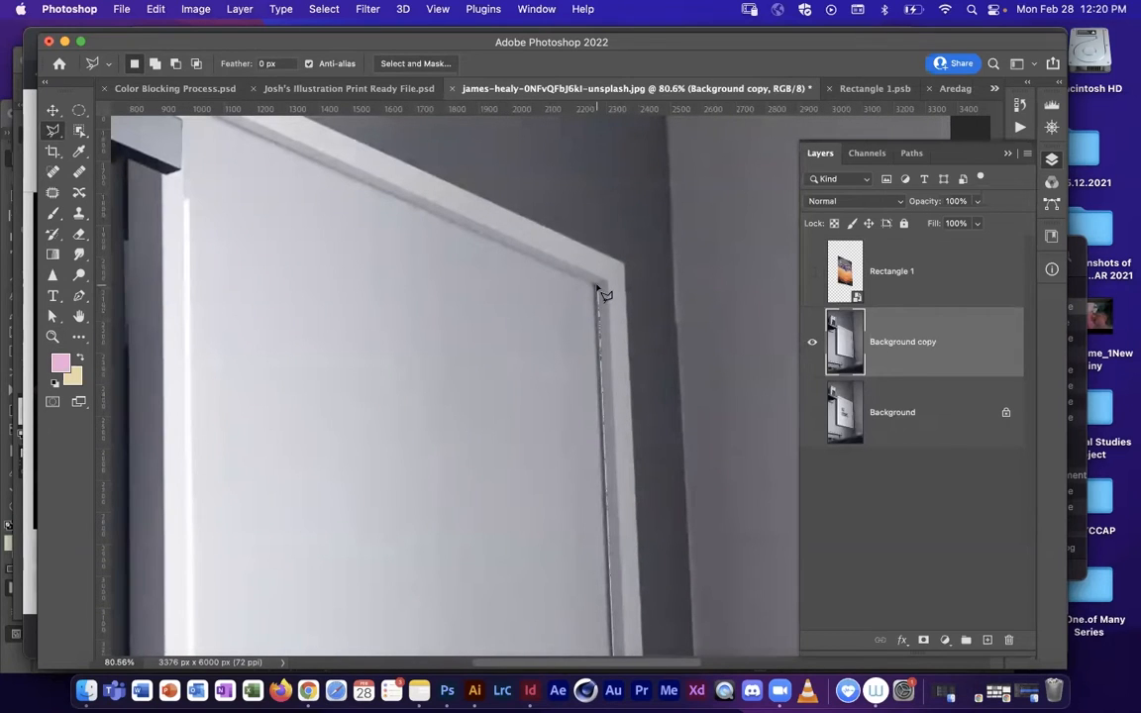
left_click(582, 286)
scroll(224, 156, "up", 5)
scroll(224, 156, "left", 5)
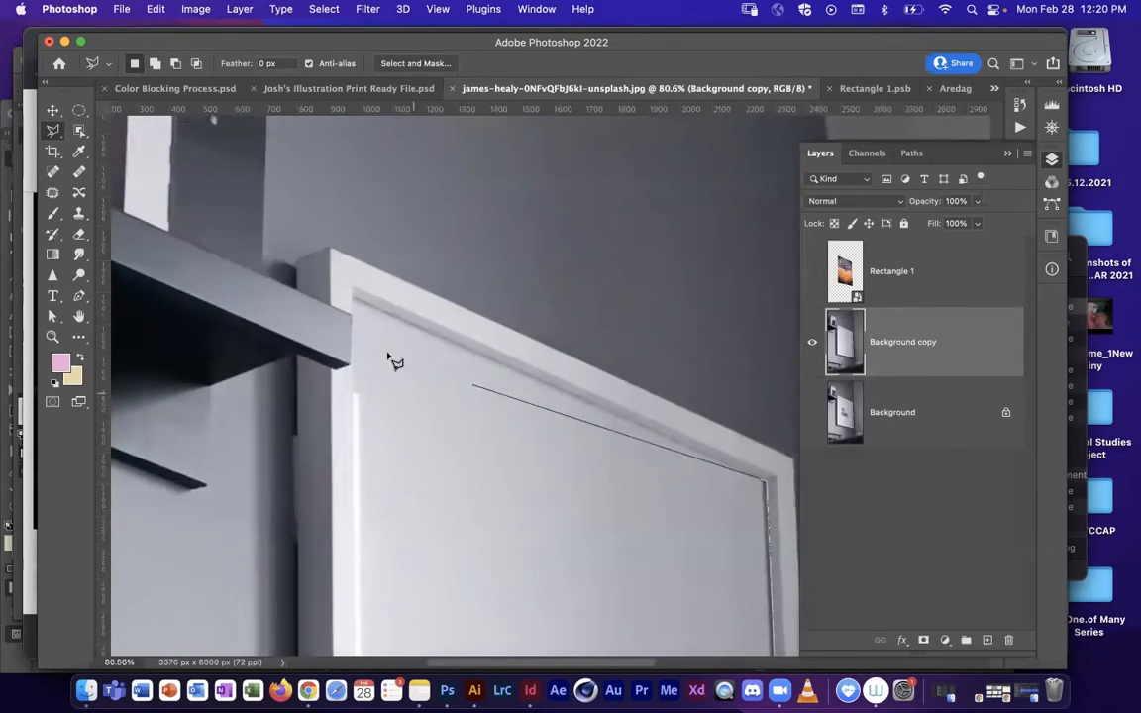
left_click(357, 303)
scroll(357, 238, "down", 10)
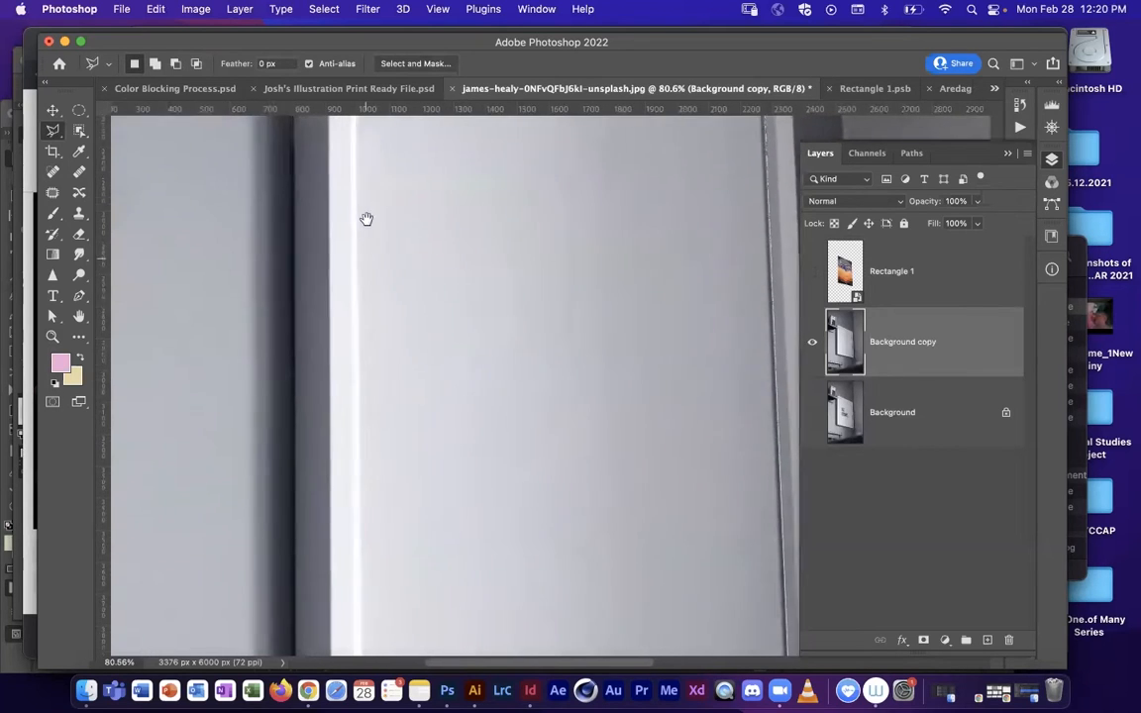
scroll(359, 262, "down", 4)
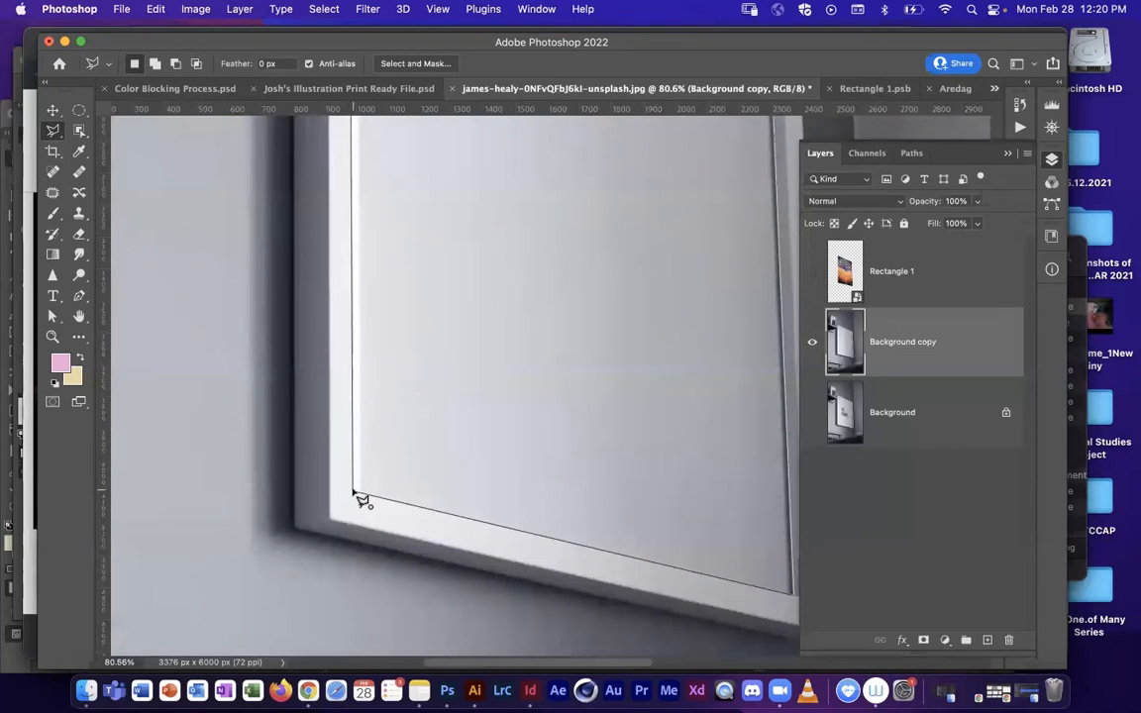
left_click(356, 495)
Step: Check the selection along the frame opening, then select the Rectangle 1 layer and show it again
scroll(396, 317, "up", 12)
scroll(396, 317, "right", 5)
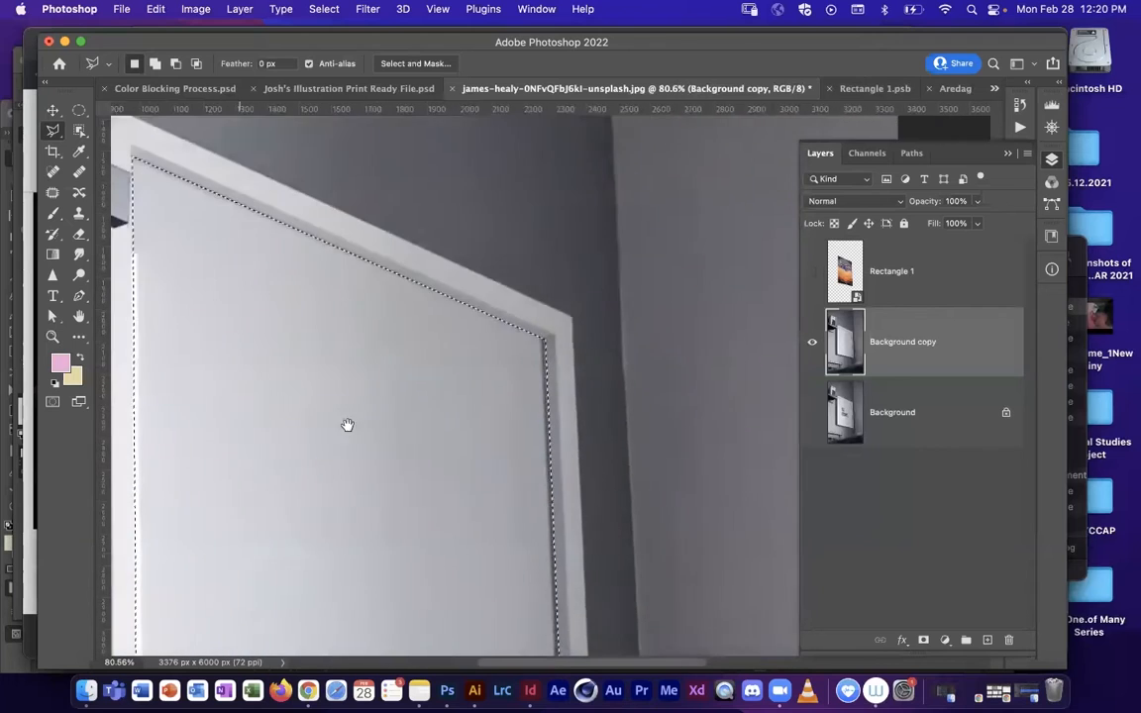
scroll(412, 425, "left", 5)
scroll(482, 400, "down", 1)
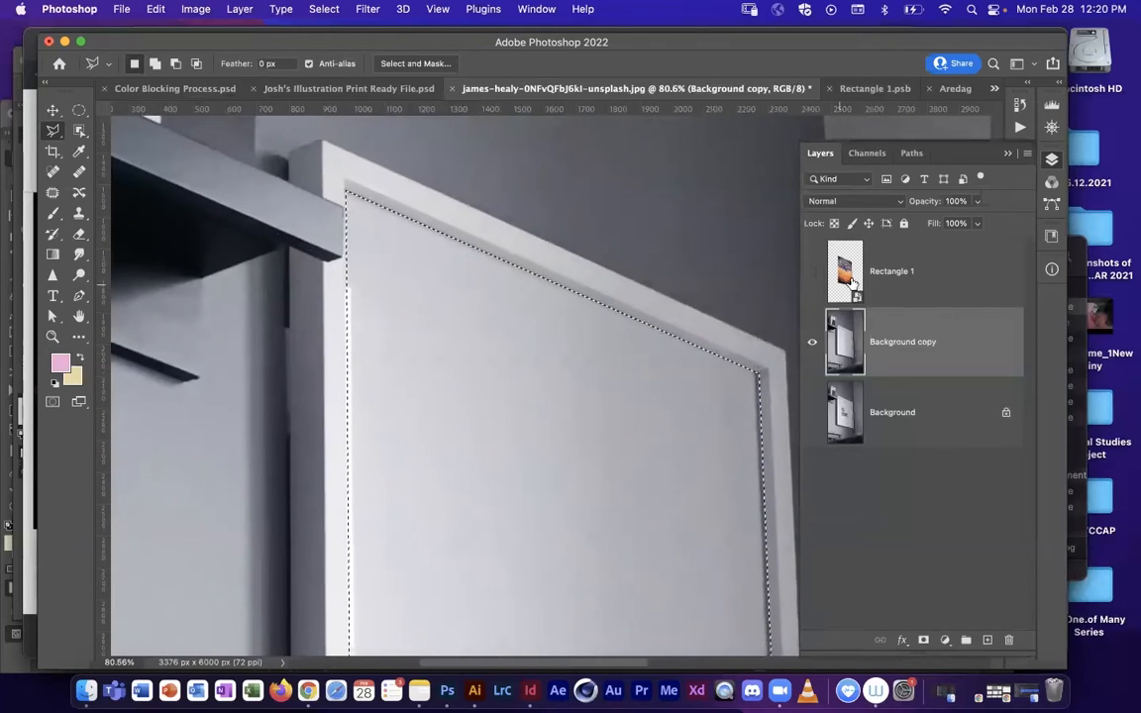
left_click(852, 282)
left_click(812, 270)
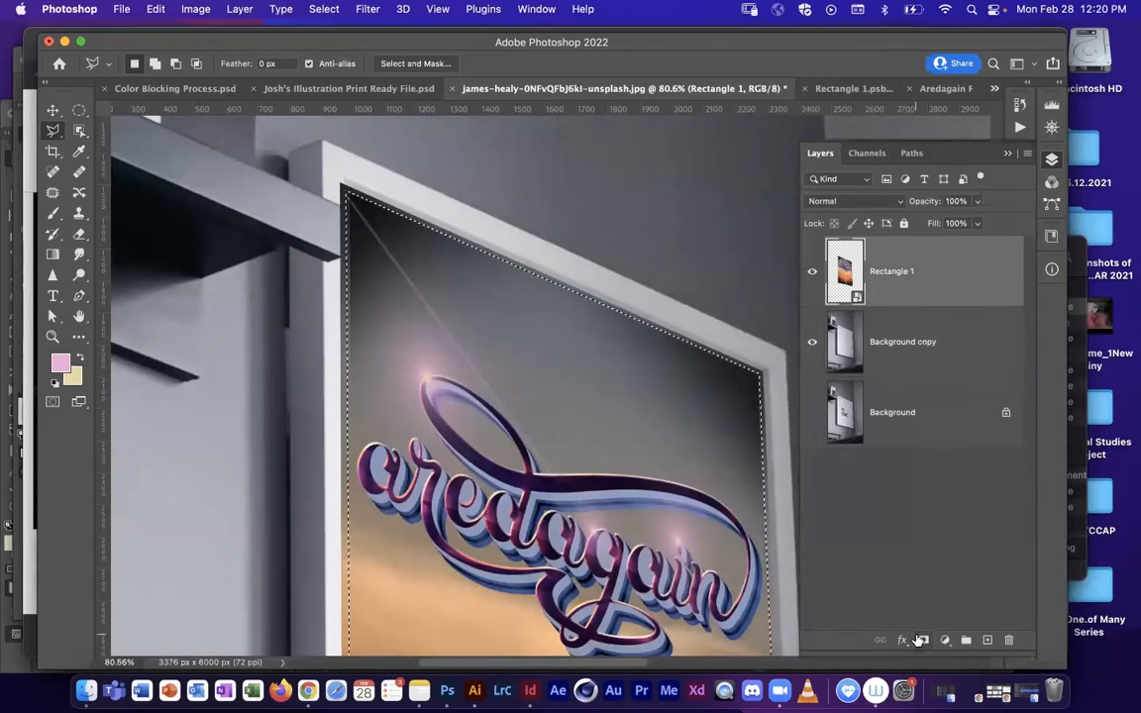
Step: Add a layer mask to the Rectangle 1 layer from the frame-opening selection
left_click_drag(923, 651, 925, 490)
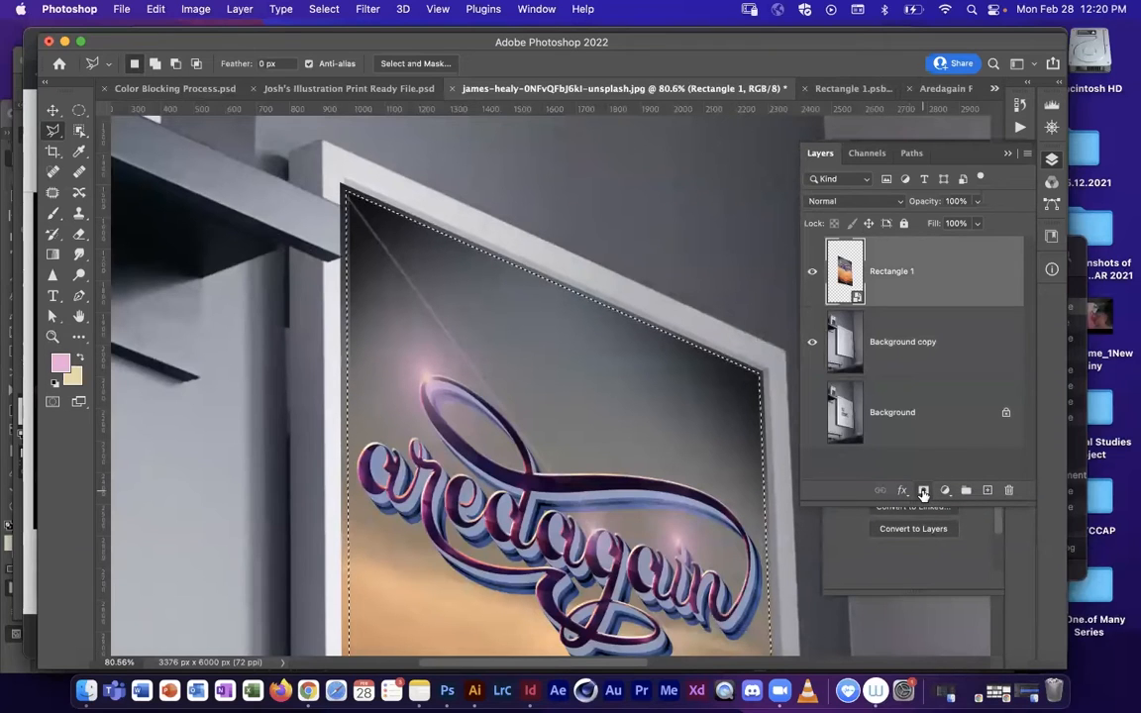
left_click(924, 490)
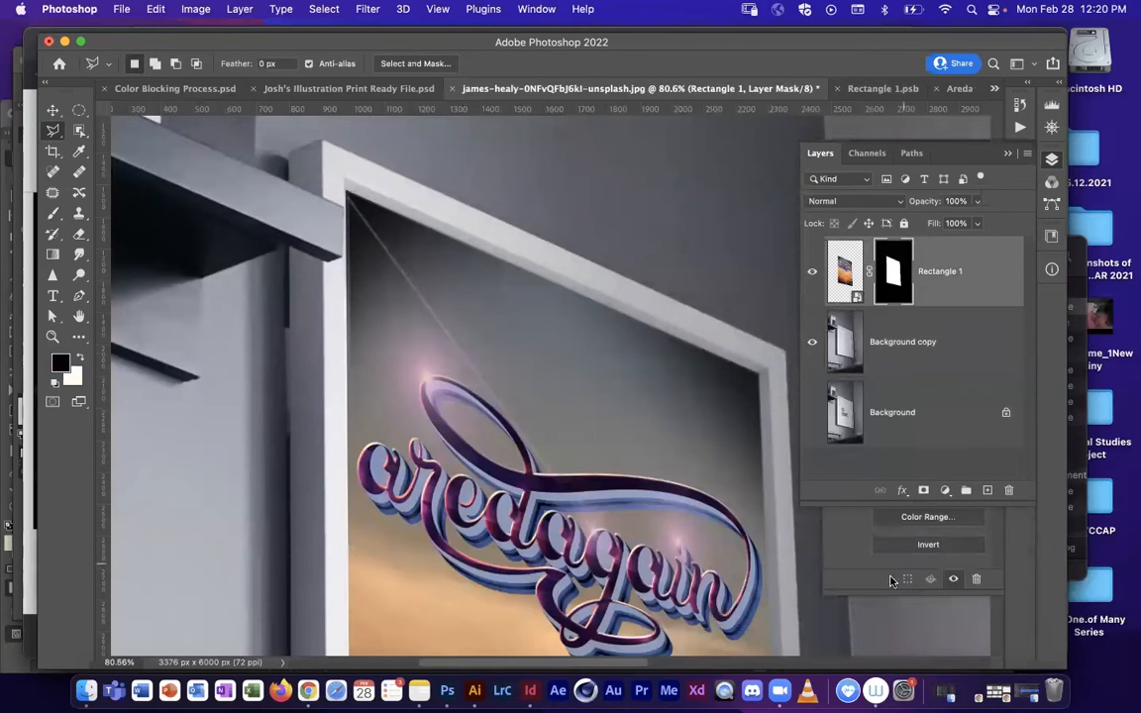
left_click_drag(913, 505, 899, 631)
Step: Examine the masked poster's fit at the frame's inner lower-left corner by hiding and showing Rectangle 1, with its mask selected
left_click_drag(585, 430, 470, 182)
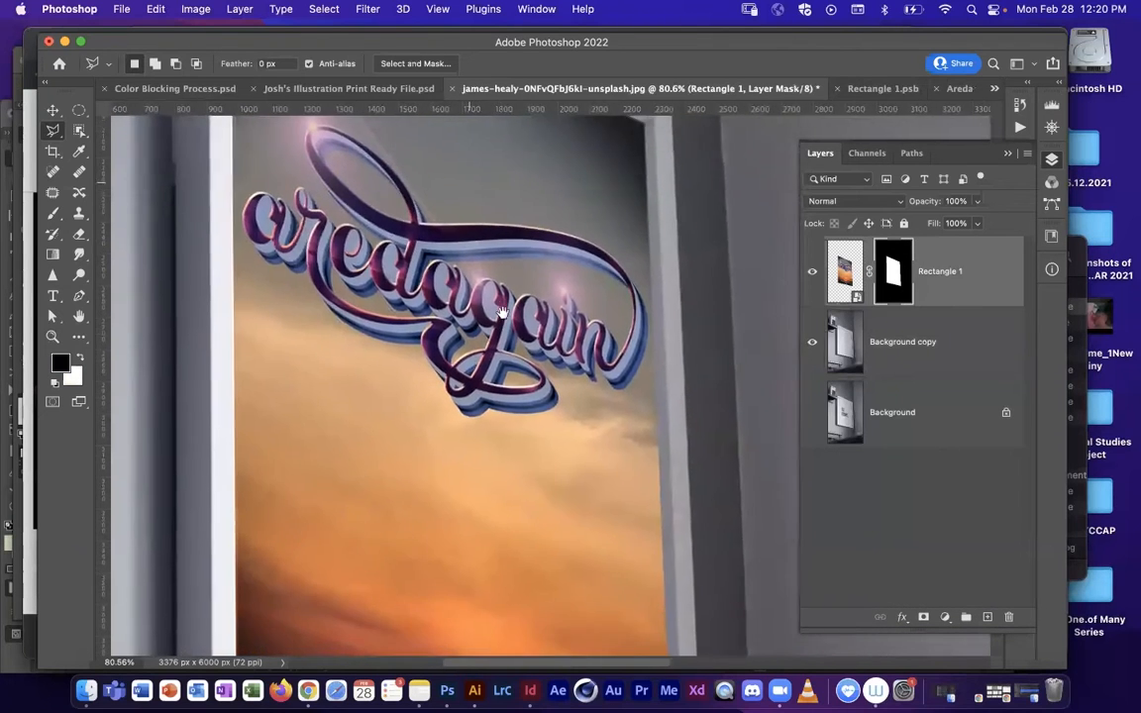
left_click_drag(507, 397, 521, 153)
left_click_drag(470, 415, 492, 362)
left_click_drag(311, 436, 519, 430)
left_click(813, 279)
left_click(814, 278)
left_click(814, 278)
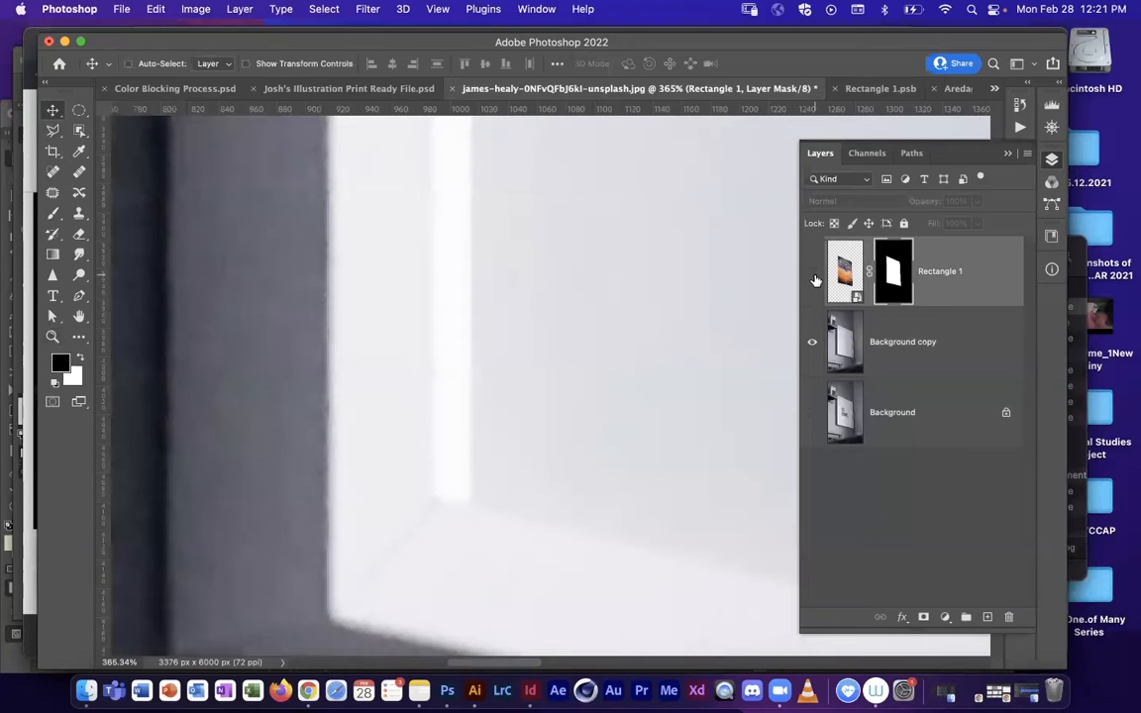
left_click(813, 278)
left_click(886, 348)
left_click(889, 285)
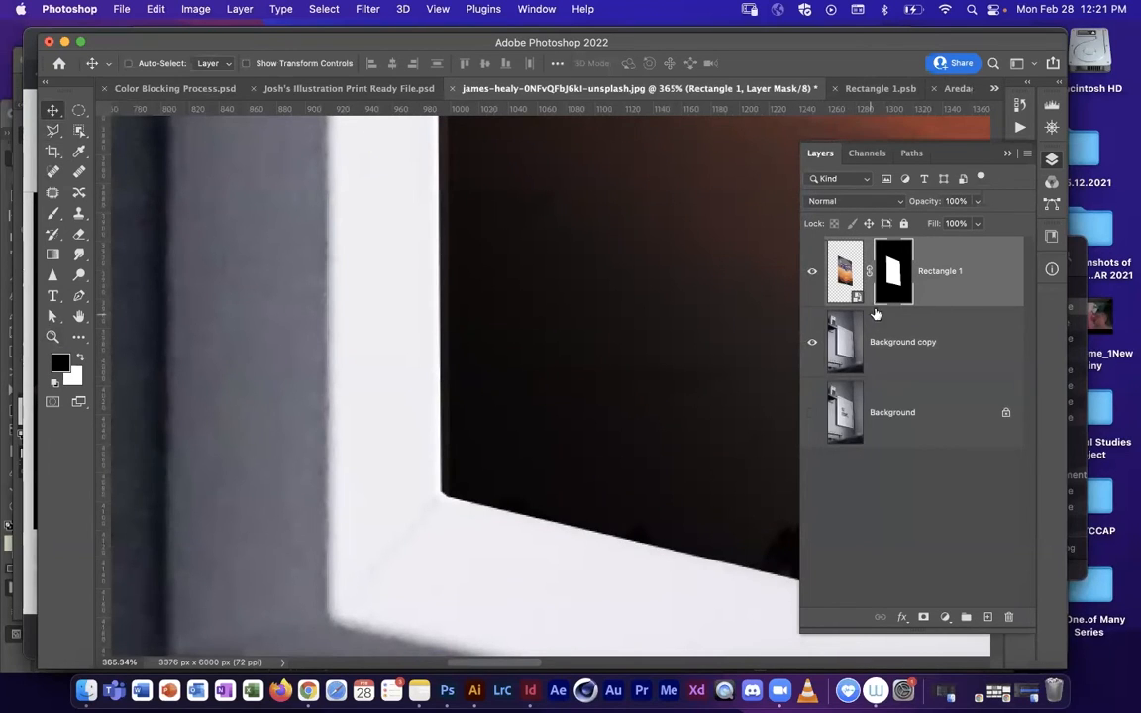
Step: Paint white on the Rectangle 1 mask at the frame's inner lower-left corner with a 10 px brush at 100% opacity
key("b")
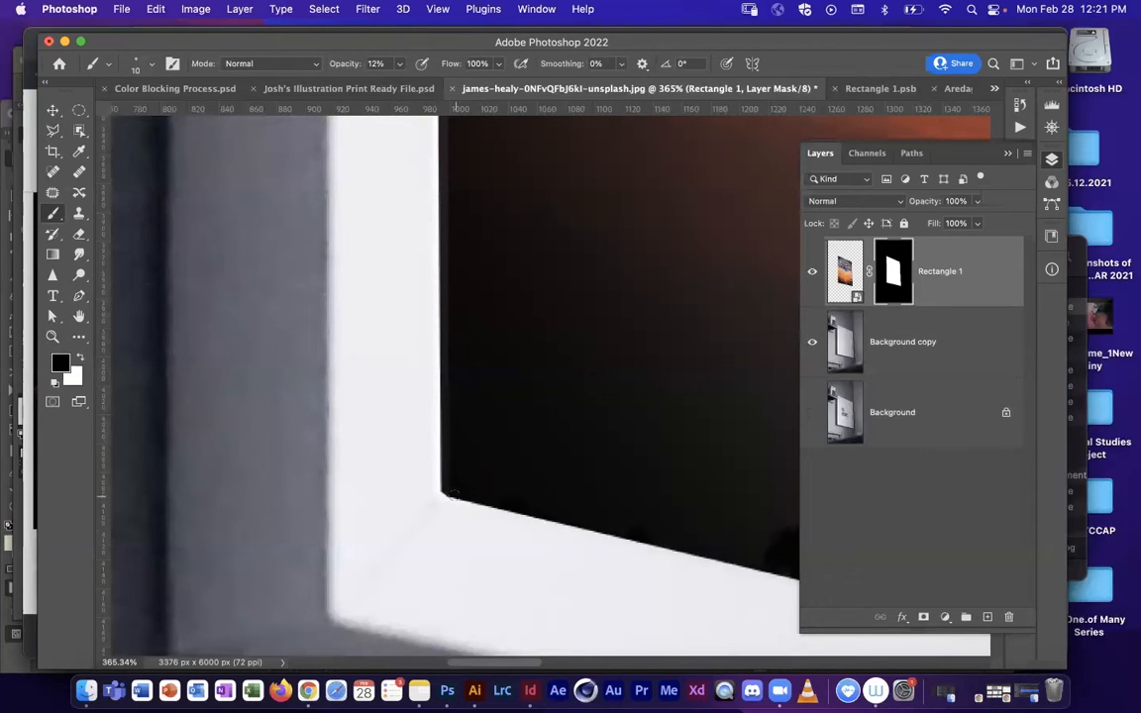
key("super+z")
key("super+z")
key("super+z")
left_click(851, 273)
left_click(893, 273)
left_click(401, 65)
left_click_drag(402, 84, 537, 82)
left_click(138, 60)
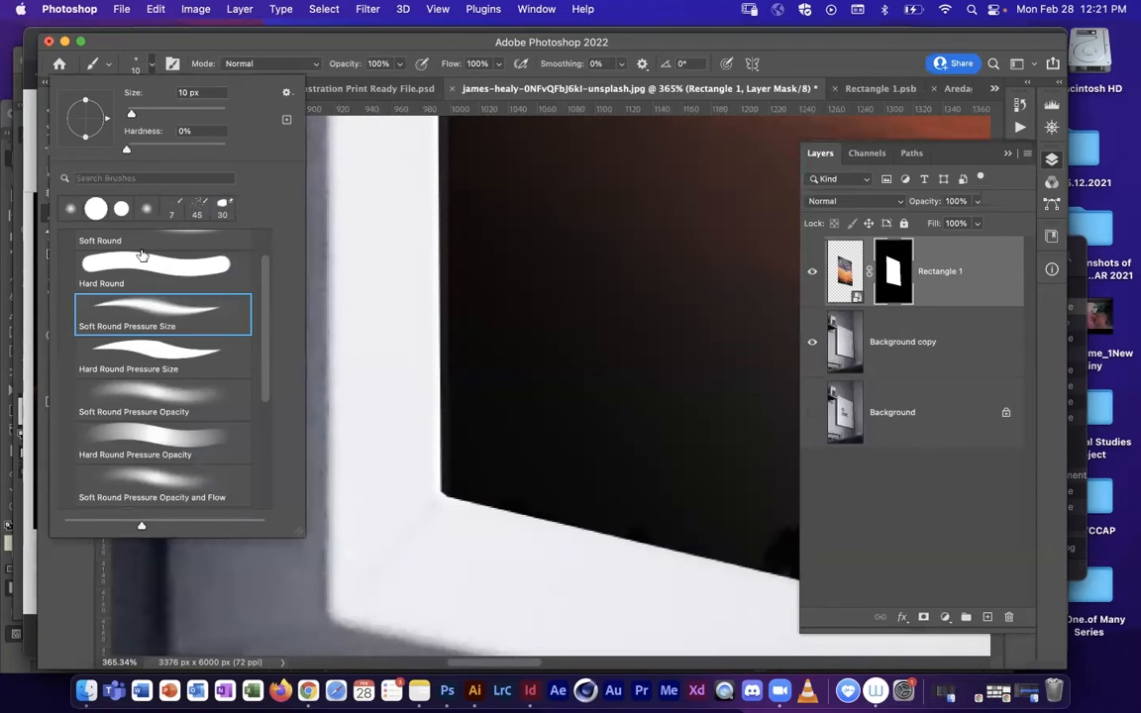
left_click(151, 66)
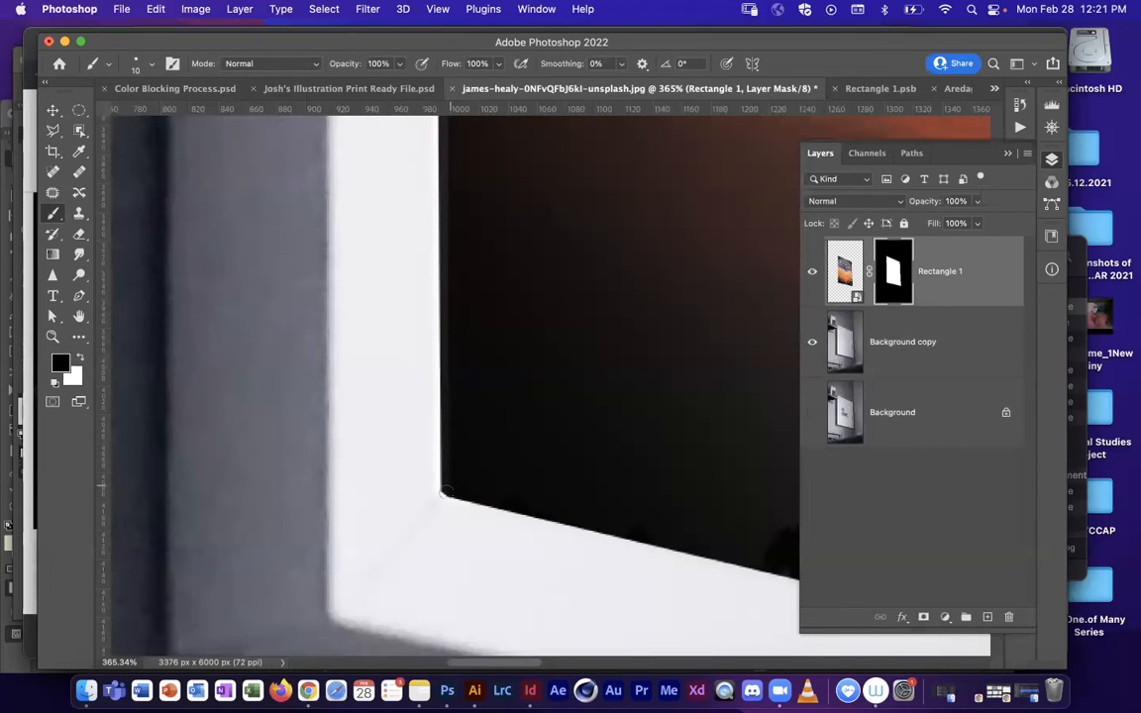
key("x")
mouse_move(448, 292)
left_mouse_down()
mouse_move(454, 313)
mouse_move(447, 255)
left_mouse_up()
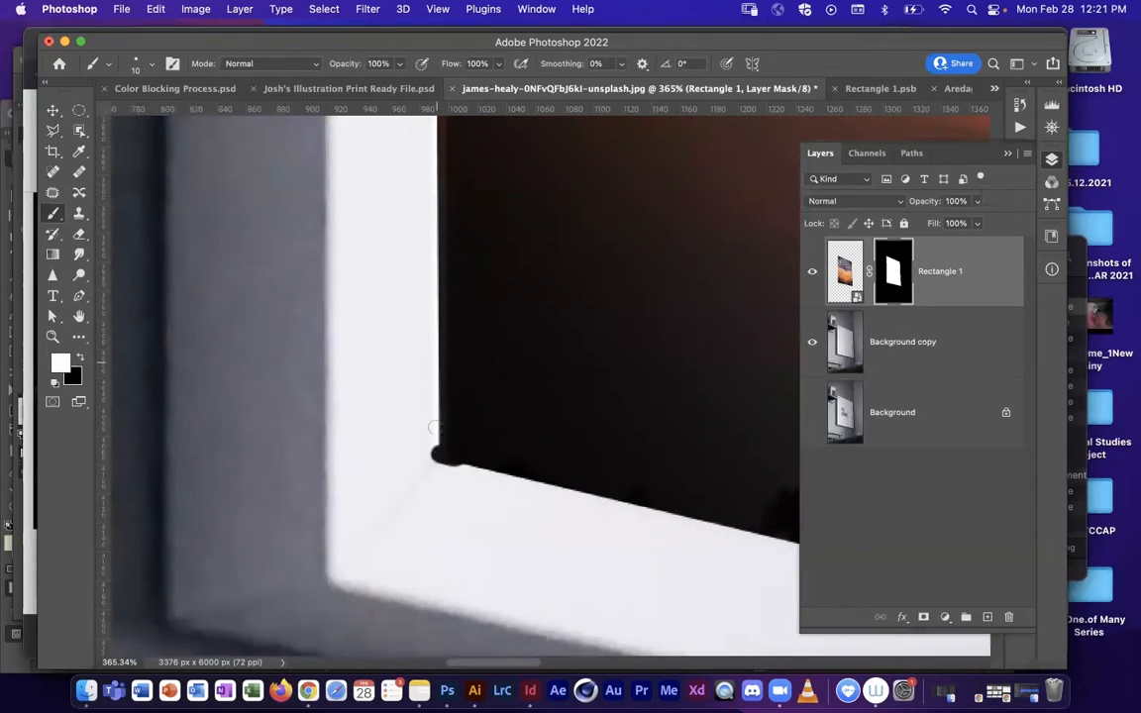
left_click(410, 220, "shift")
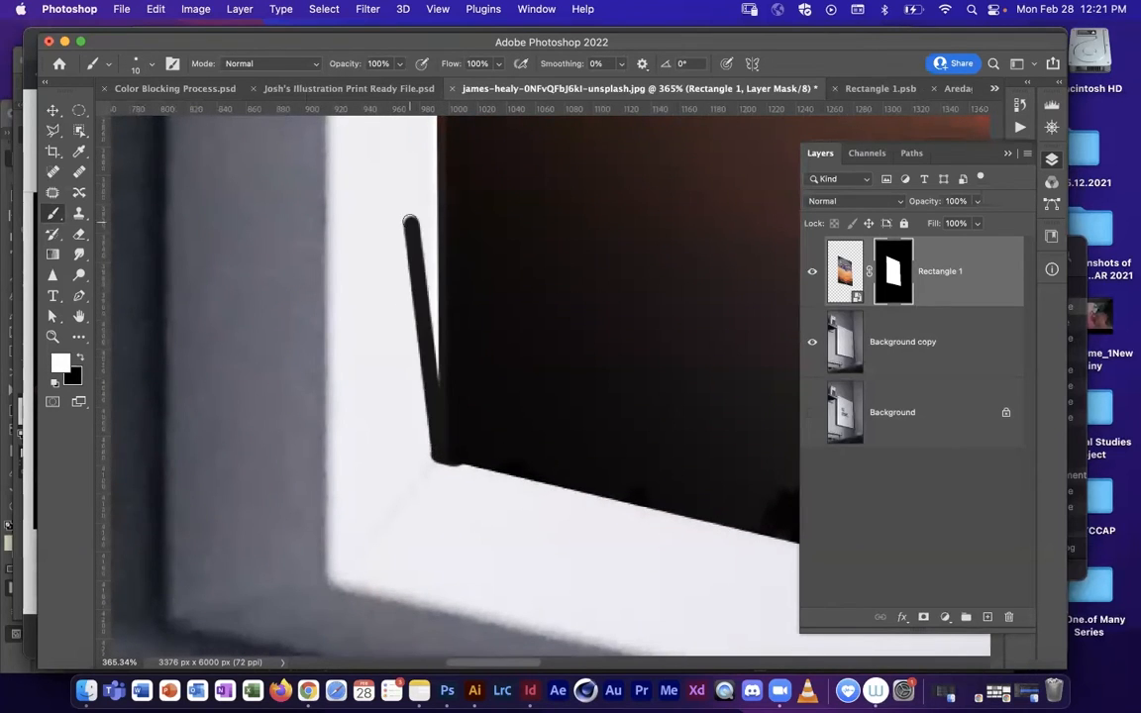
left_click(362, 407, "shift")
left_click(473, 303, "shift")
left_click(349, 263, "shift")
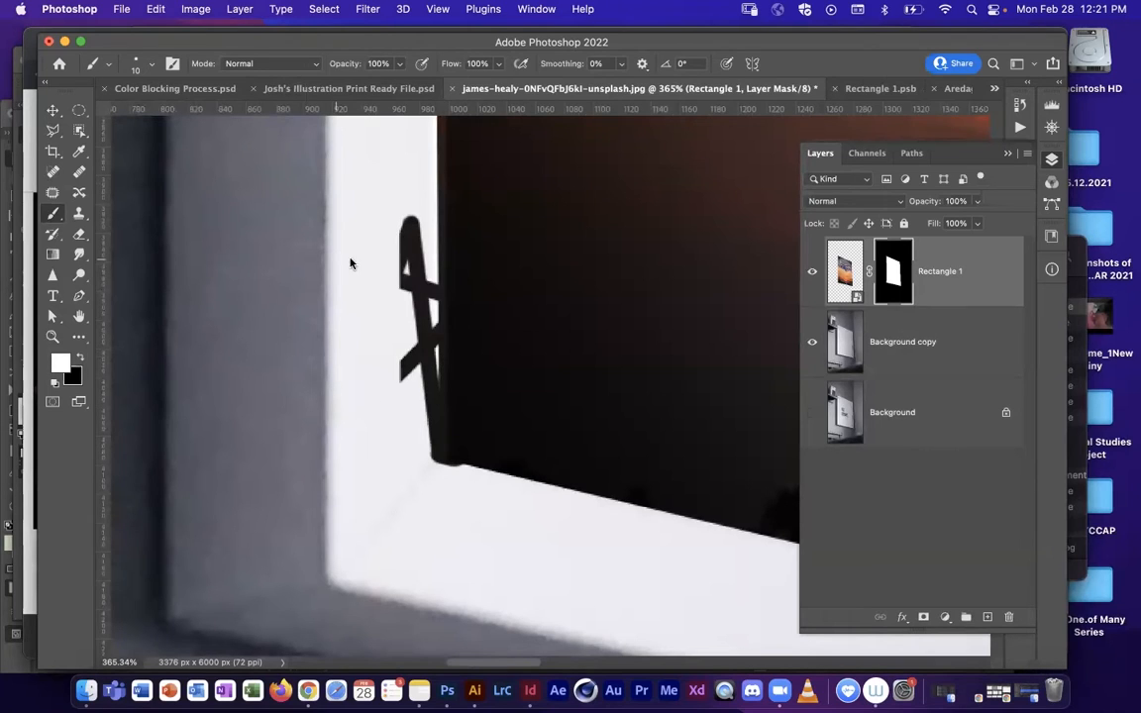
key("super+z")
key("super+z")
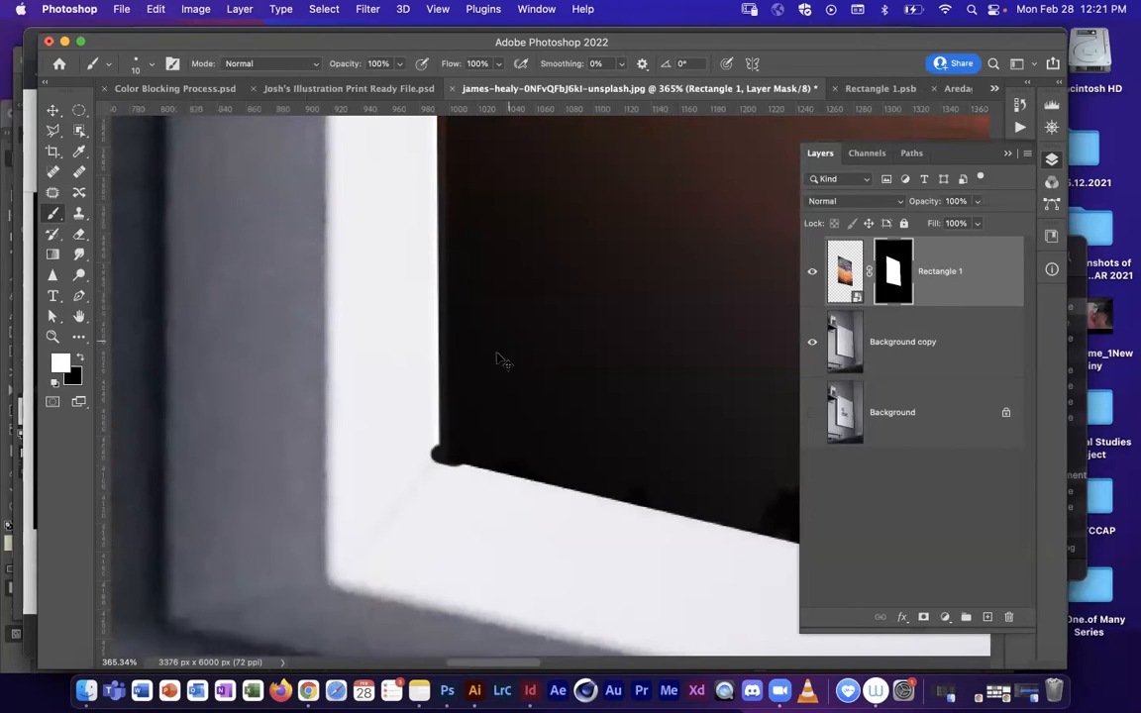
Step: Paint white on the mask in straight strokes from the lower-left corner up the lower part of the frame's inner left edge
left_click_drag(442, 456, 459, 454)
left_click(443, 456)
scroll(458, 351, "up", 5)
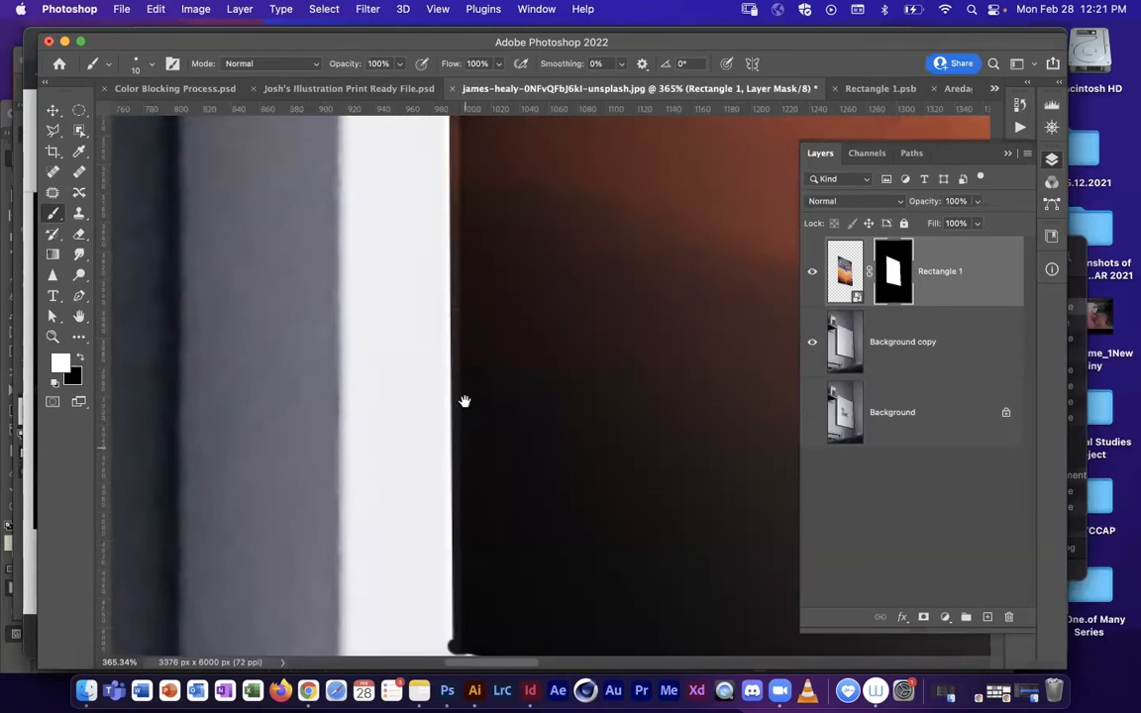
left_click(452, 290, "shift")
left_click_drag(478, 166, 506, 480)
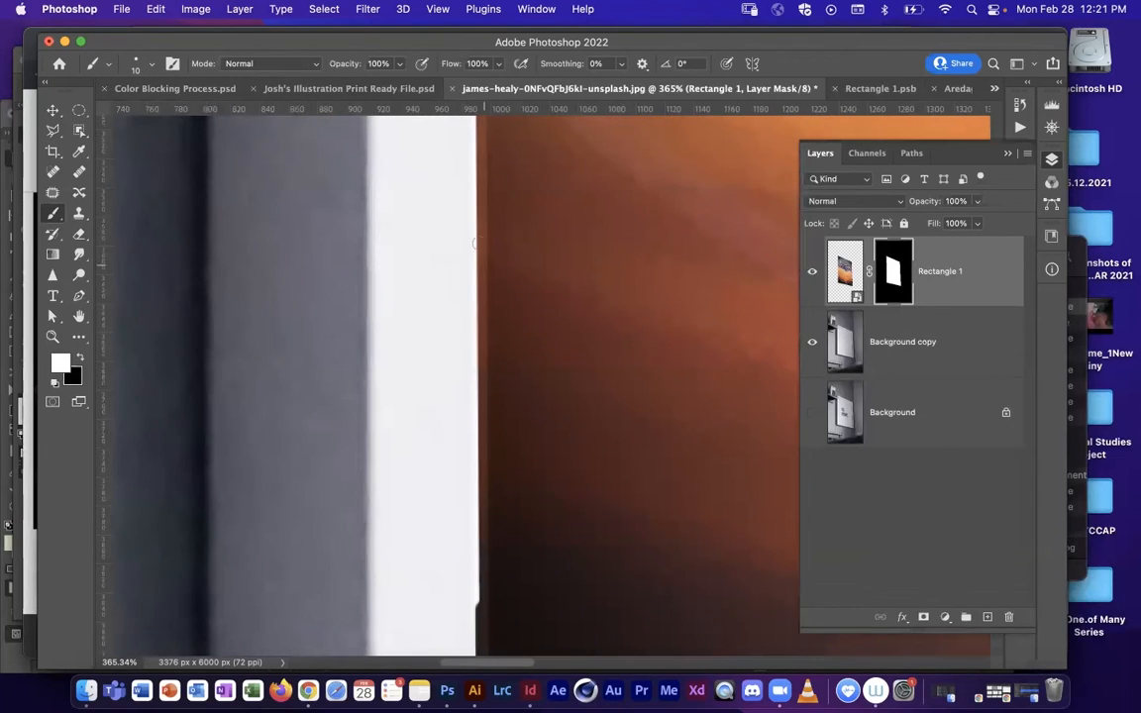
left_click(480, 233, "shift")
left_click_drag(495, 170, 512, 574)
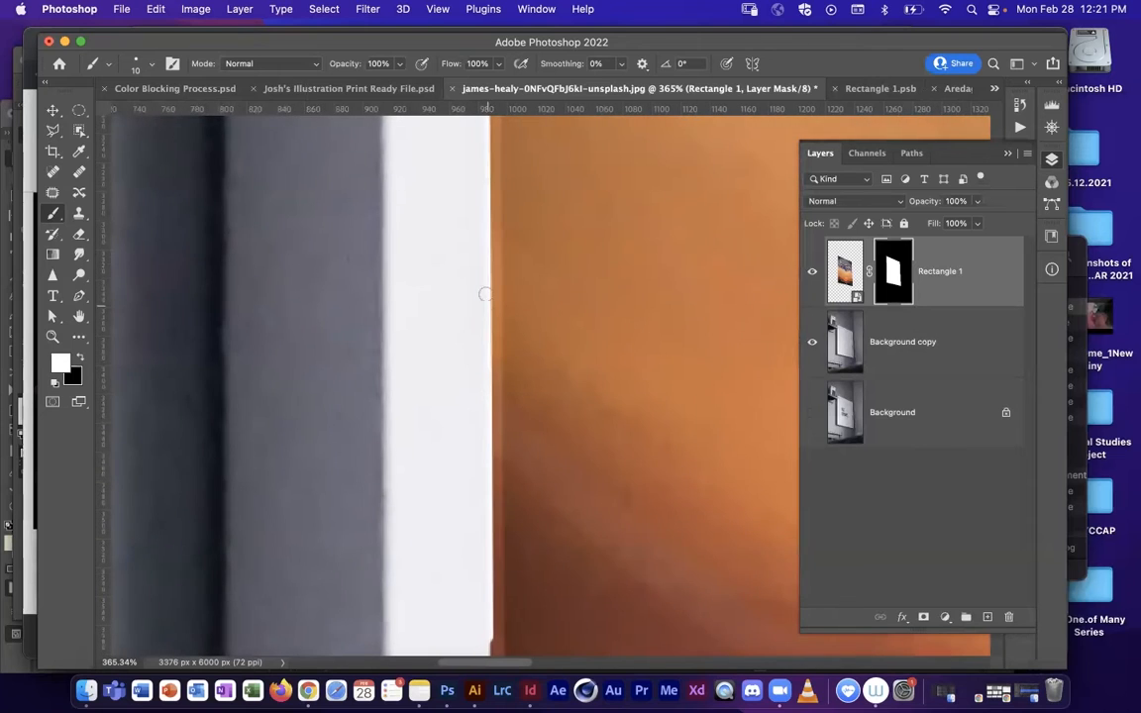
Step: Continue the white mask strokes up the inner left edge, past the lettering, to the frame's upper-left corner
left_click_drag(517, 173, 532, 522)
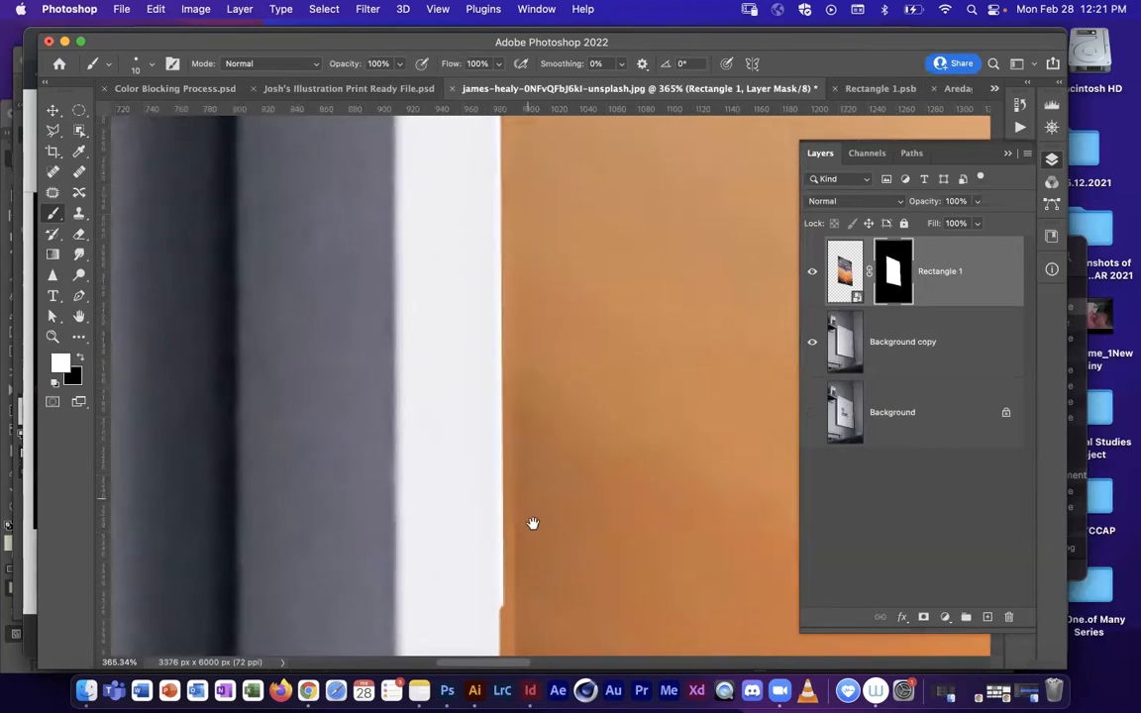
left_click_drag(530, 183, 539, 509)
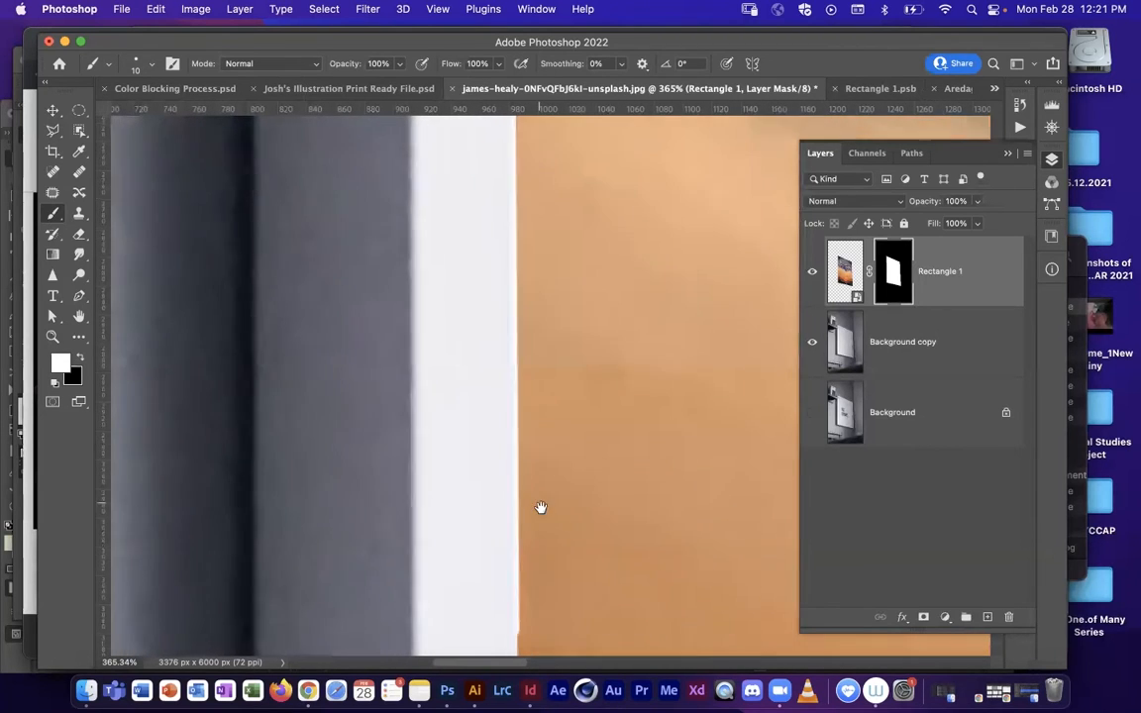
left_click_drag(532, 183, 545, 527)
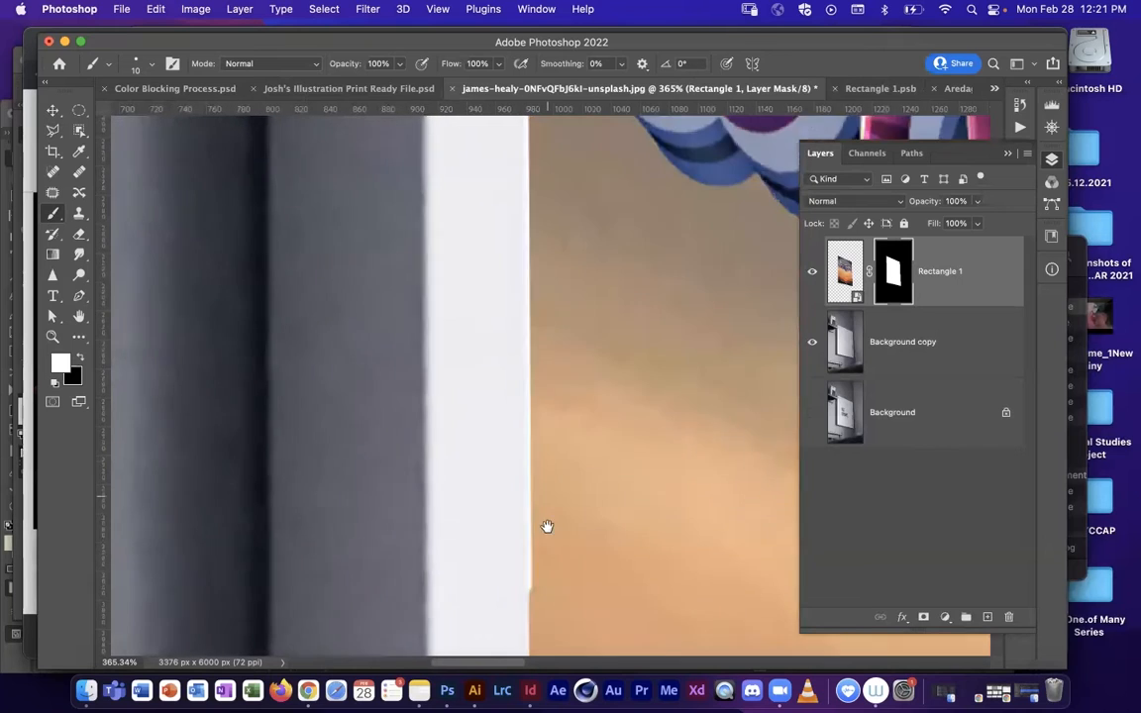
left_click(535, 208, "shift")
left_click_drag(536, 110, 543, 522)
key("super+z")
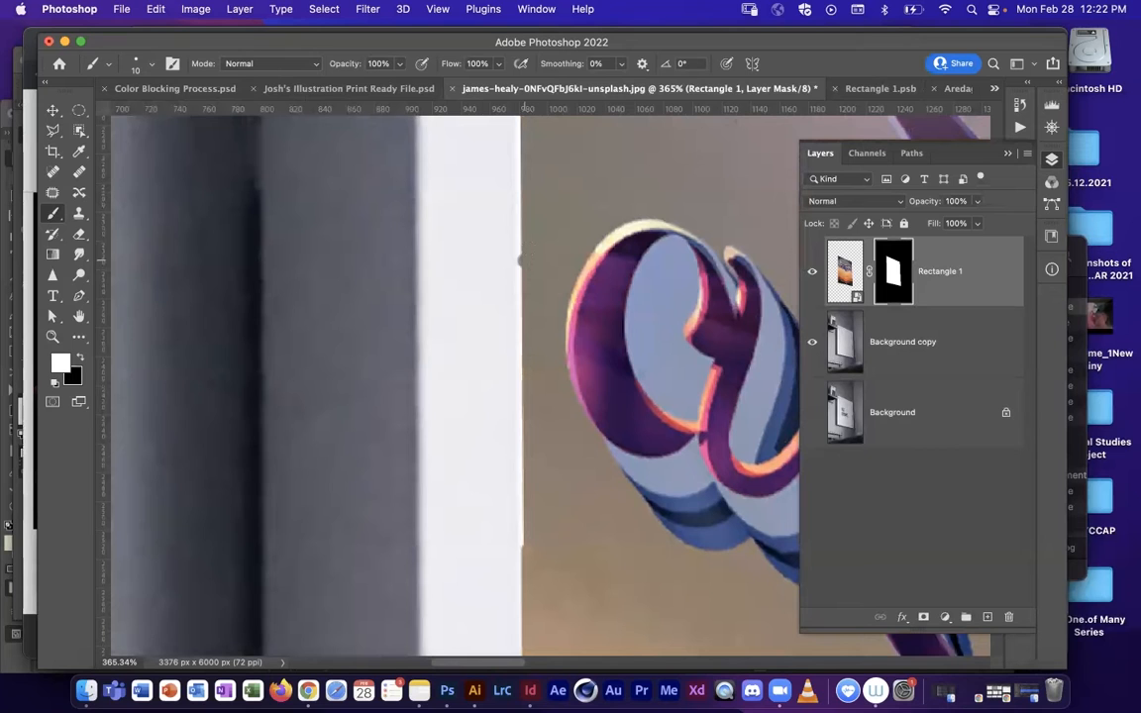
left_click(531, 539, "shift")
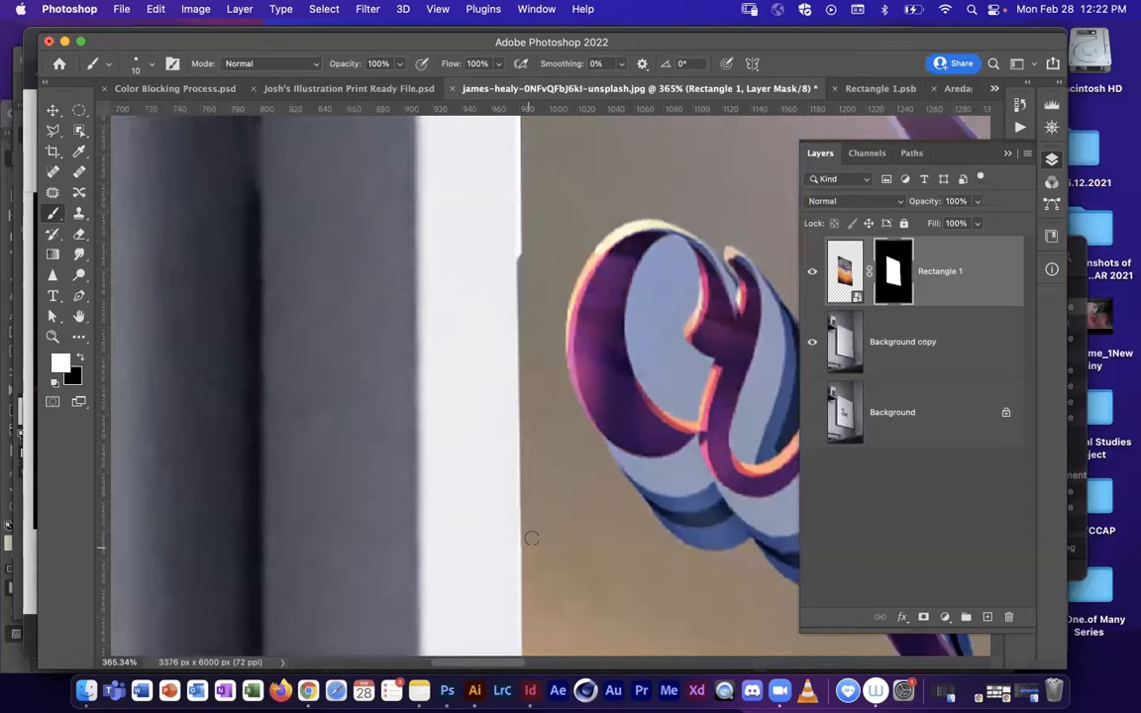
left_click_drag(537, 205, 532, 400)
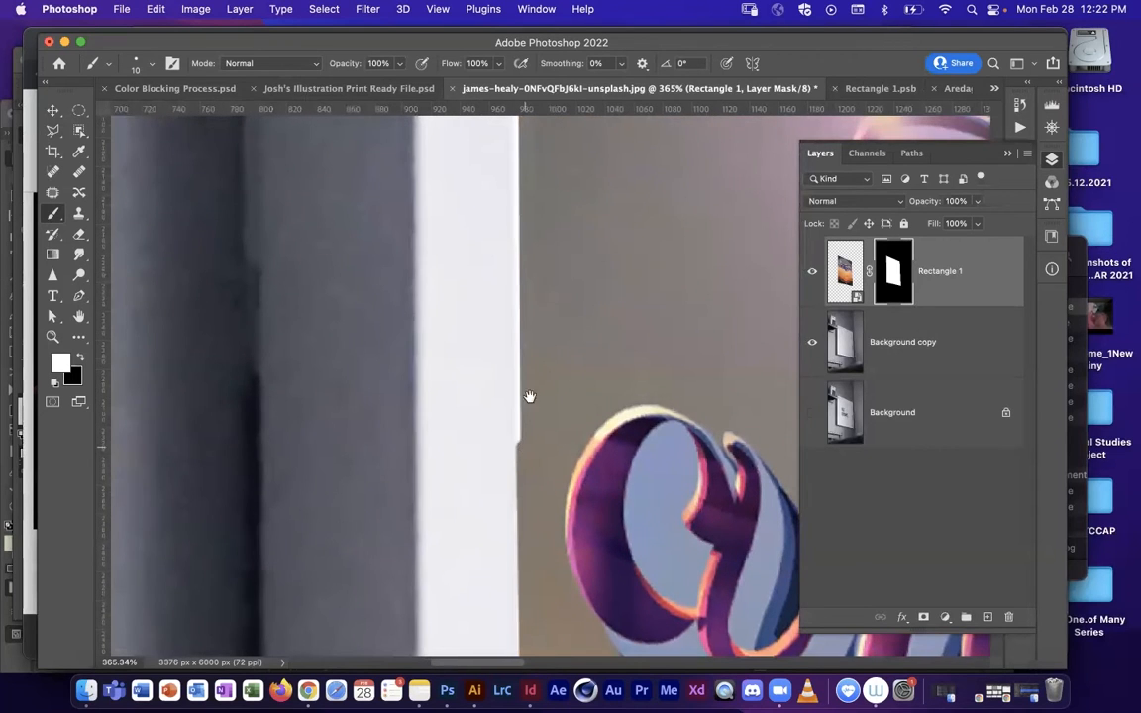
scroll(507, 297, "up", 15)
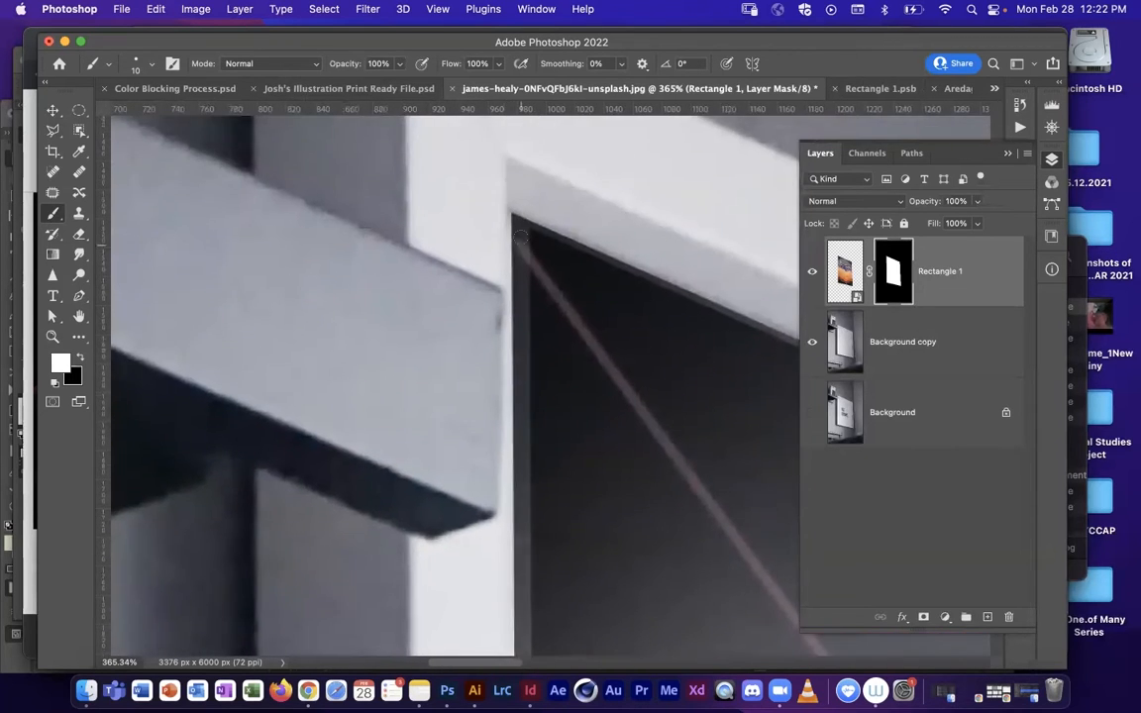
left_click(510, 217, "shift")
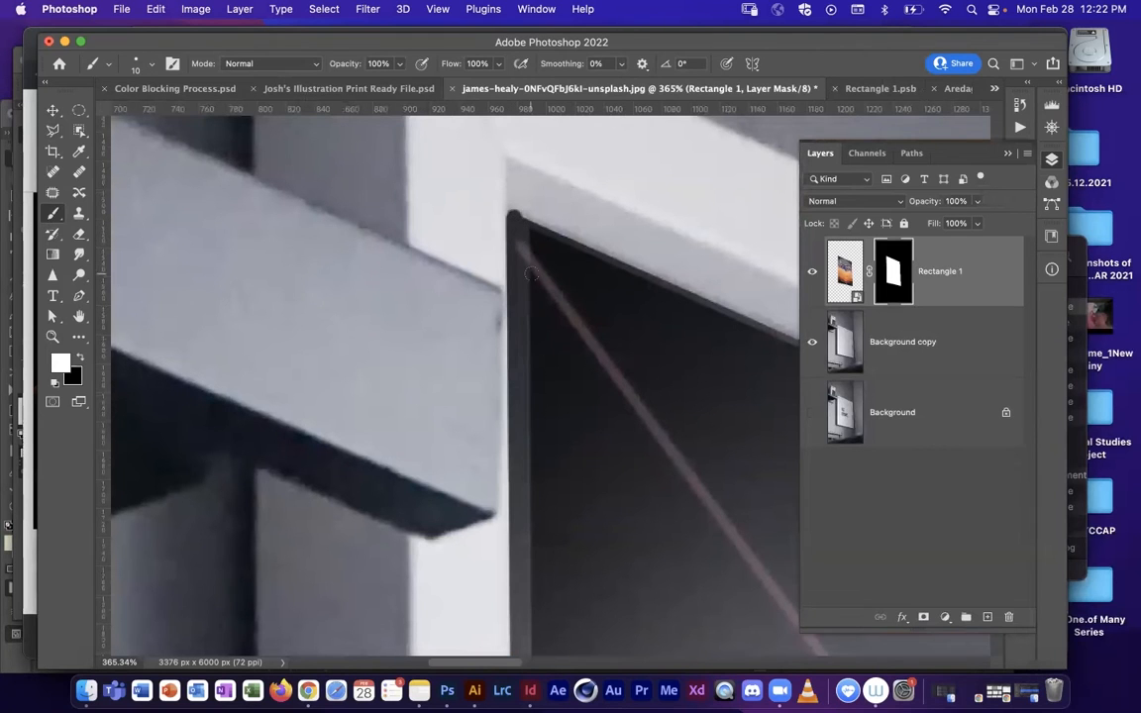
Step: Refine the mask at the frame's inner upper-left corner with a 9 px brush
mouse_move(532, 201)
left_mouse_down()
mouse_move(573, 209)
mouse_move(557, 317)
left_mouse_up()
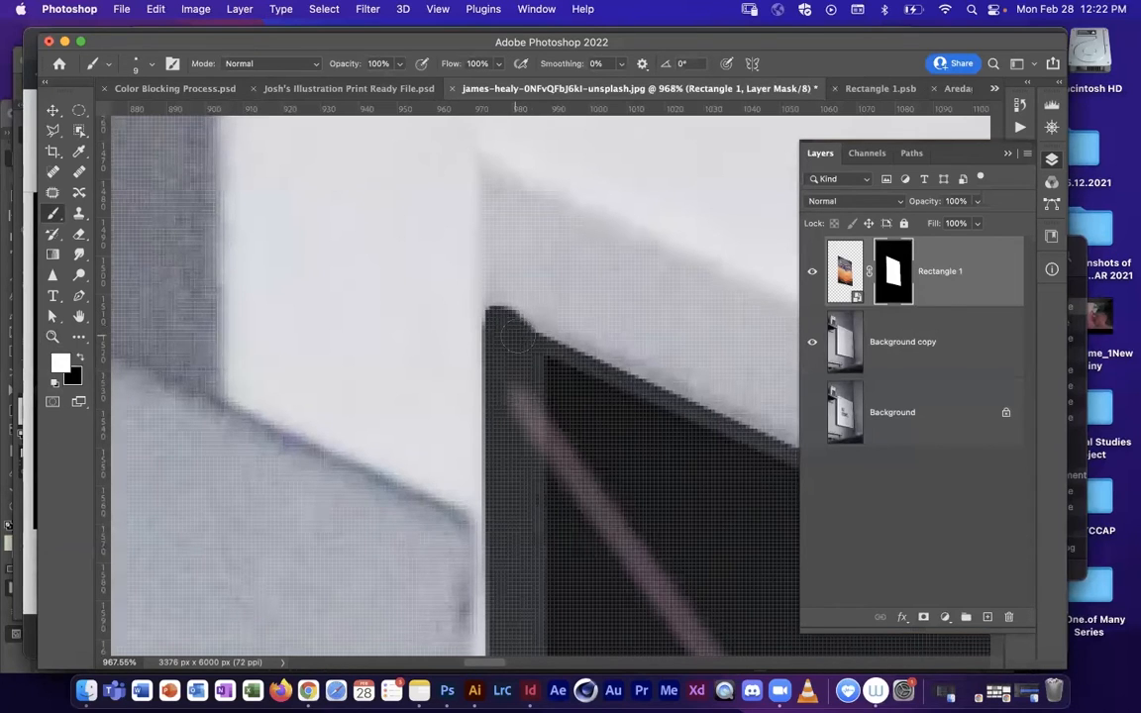
left_click_drag(573, 376, 451, 333)
key("z")
left_click_drag(677, 410, 599, 421)
left_click_drag(667, 441, 312, 309)
key("b")
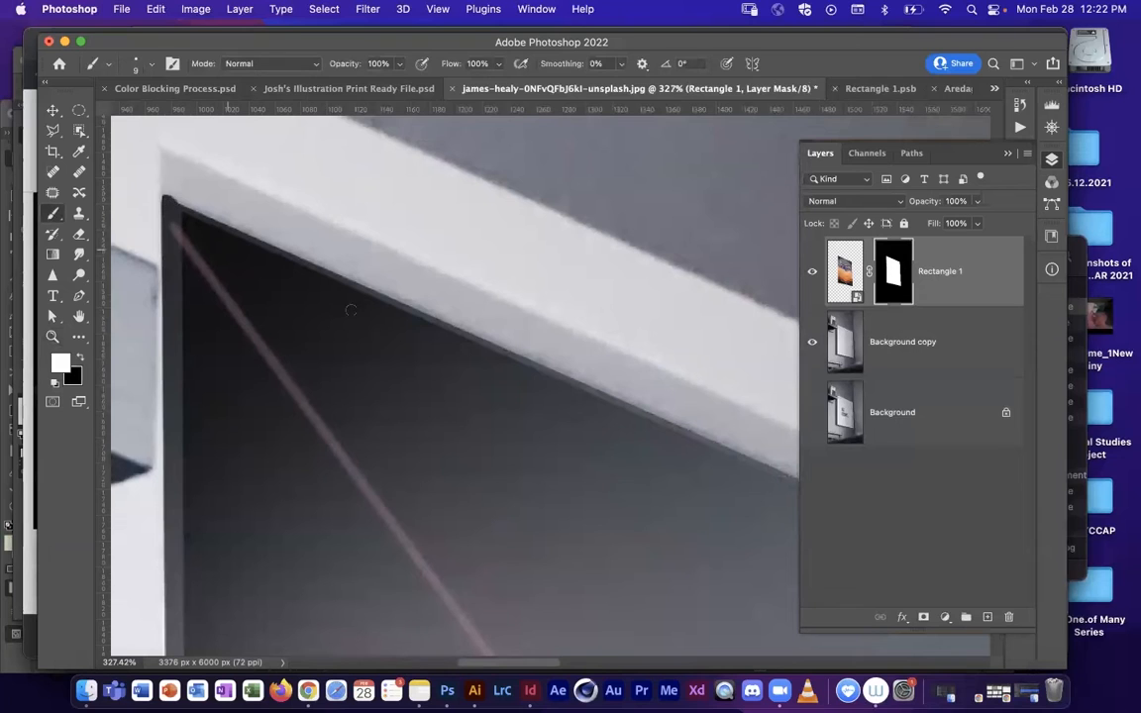
Step: Paint white on the mask along the frame's inner top edge from the upper-left to the upper-right corner
left_click_drag(683, 429, 330, 235)
mouse_move(708, 400)
left_mouse_down()
mouse_move(224, 208)
mouse_move(378, 281)
left_mouse_up()
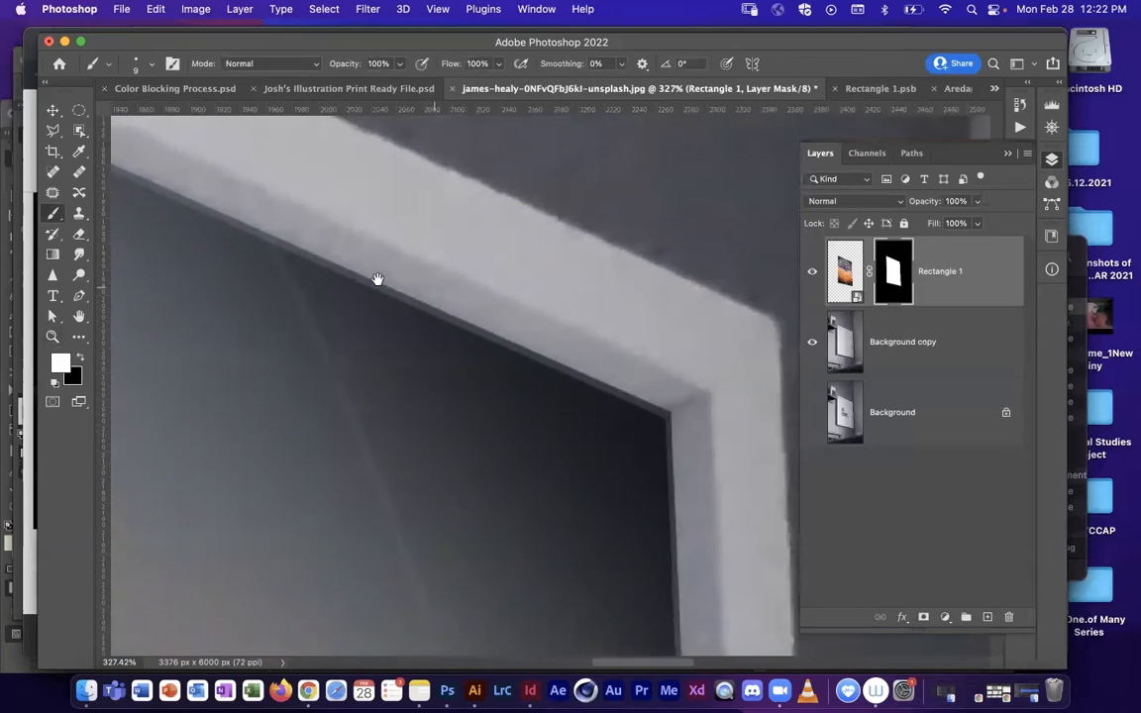
left_click_drag(651, 421, 503, 401)
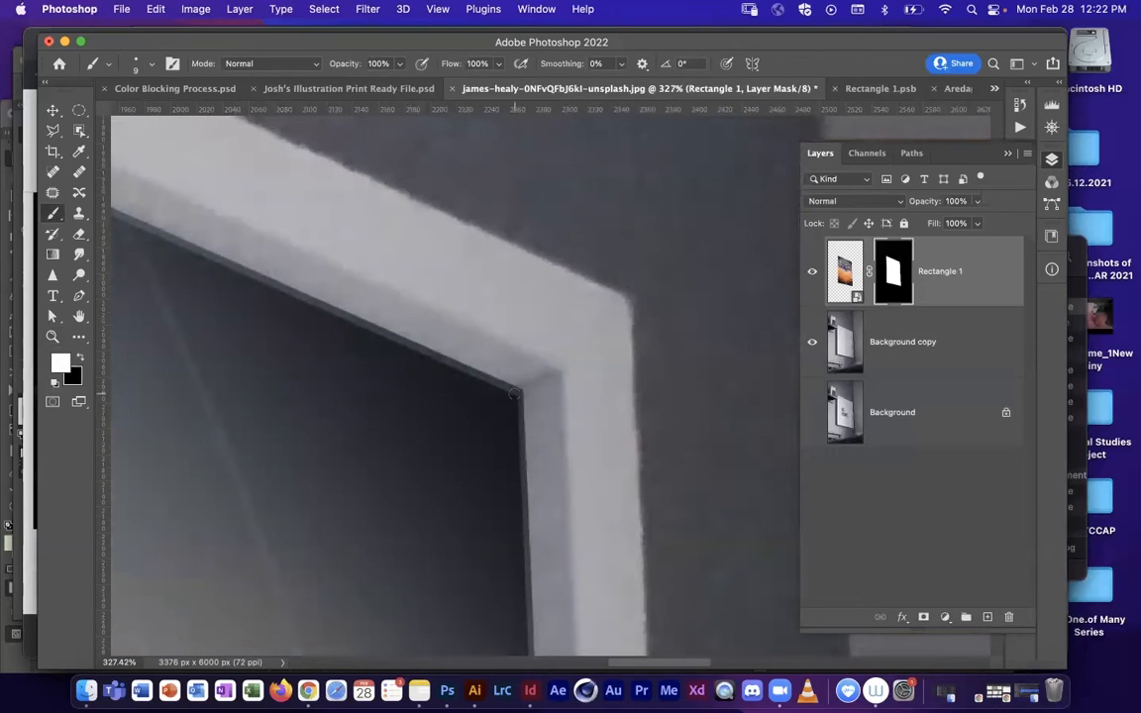
left_click_drag(139, 188, 505, 368)
left_click_drag(158, 203, 654, 415)
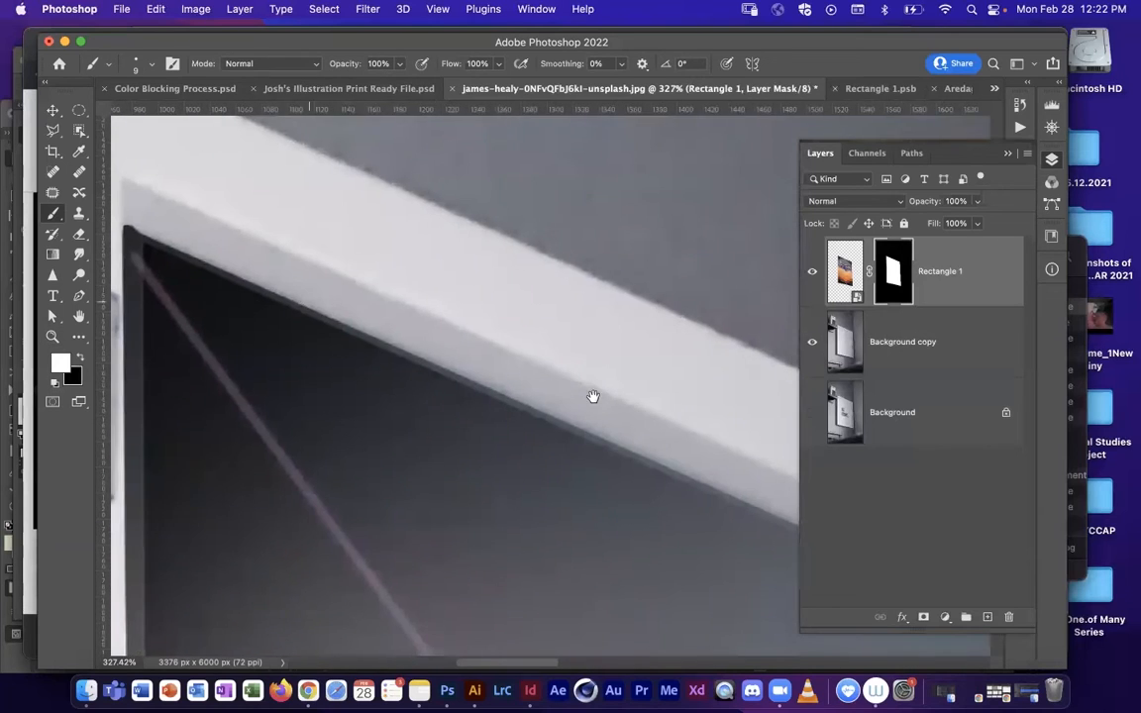
left_click_drag(592, 397, 875, 496)
left_click_drag(414, 329, 631, 450)
left_click_drag(755, 500, 564, 326)
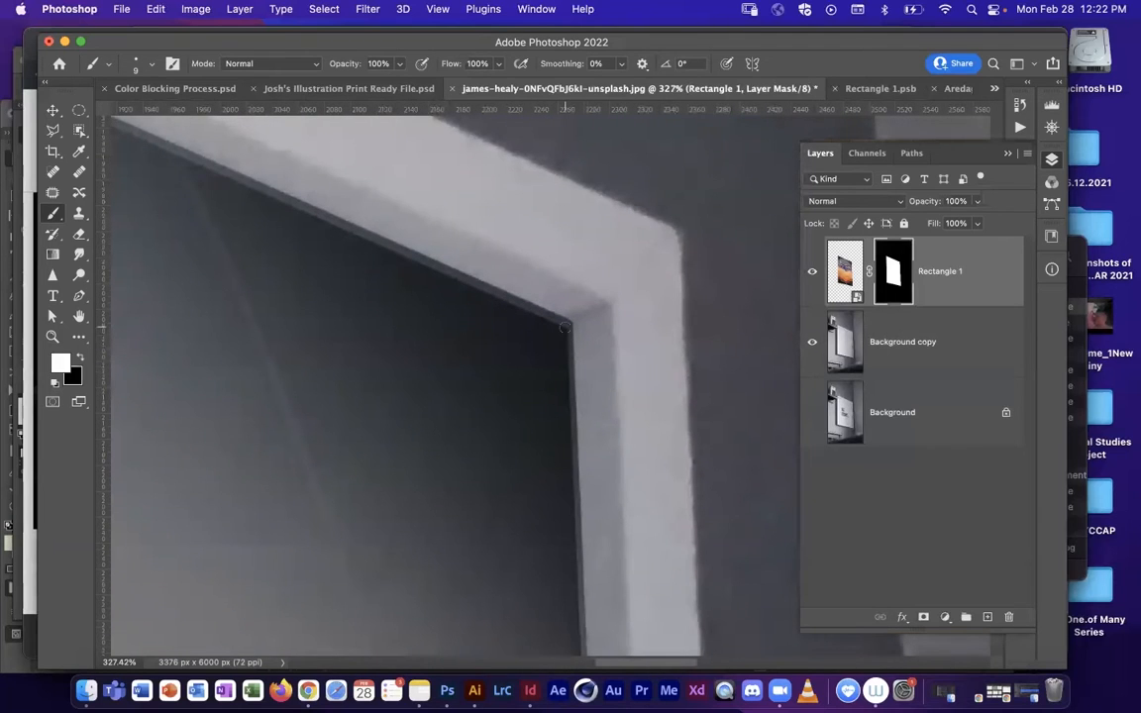
Step: Paint black on the mask at the frame's inner lower-right corner, and compare the edge with Rectangle 1 hidden and shown
scroll(538, 203, "down", 15)
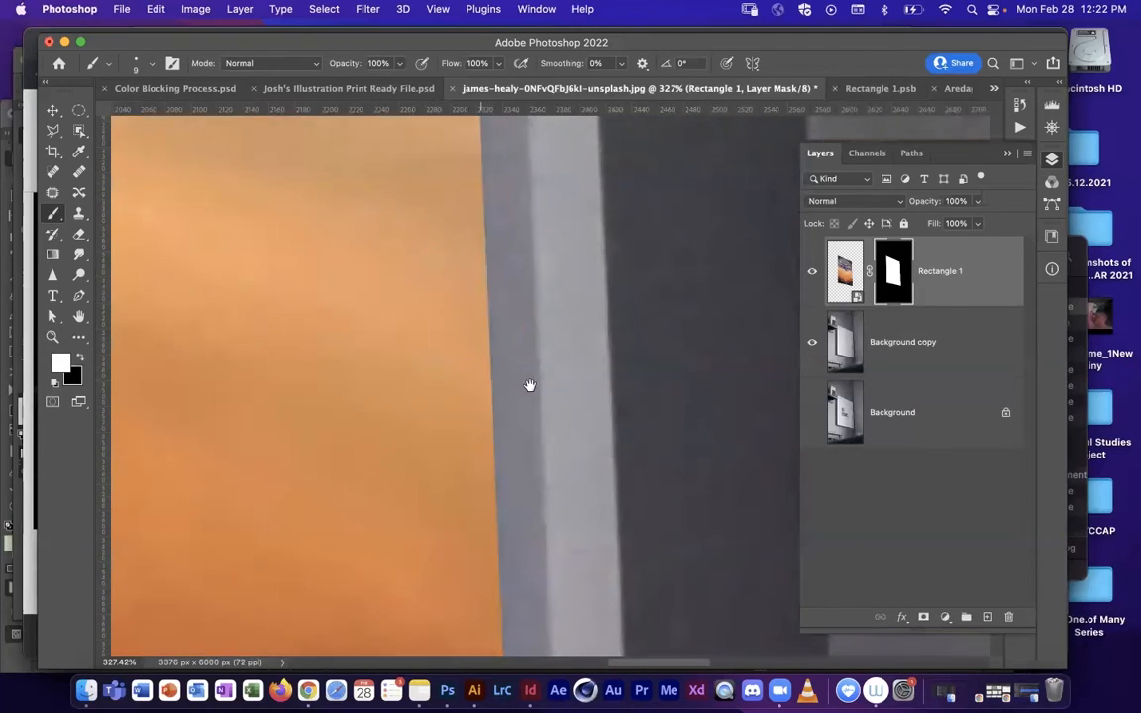
scroll(516, 434, "up", 5)
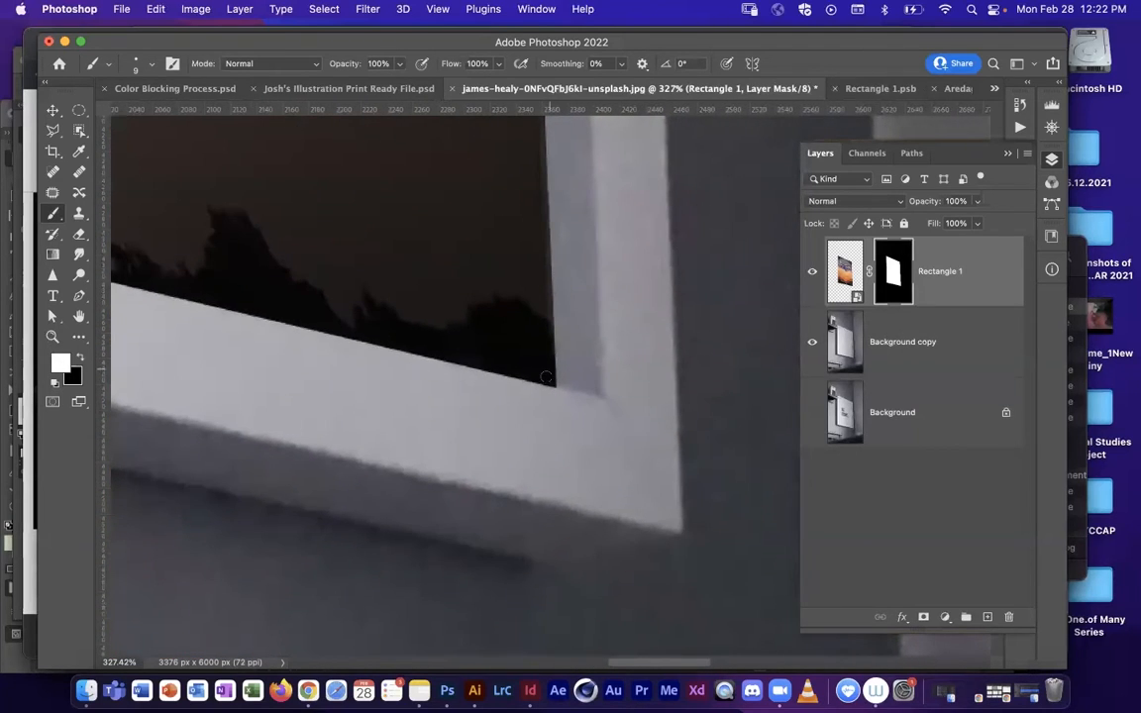
key("x")
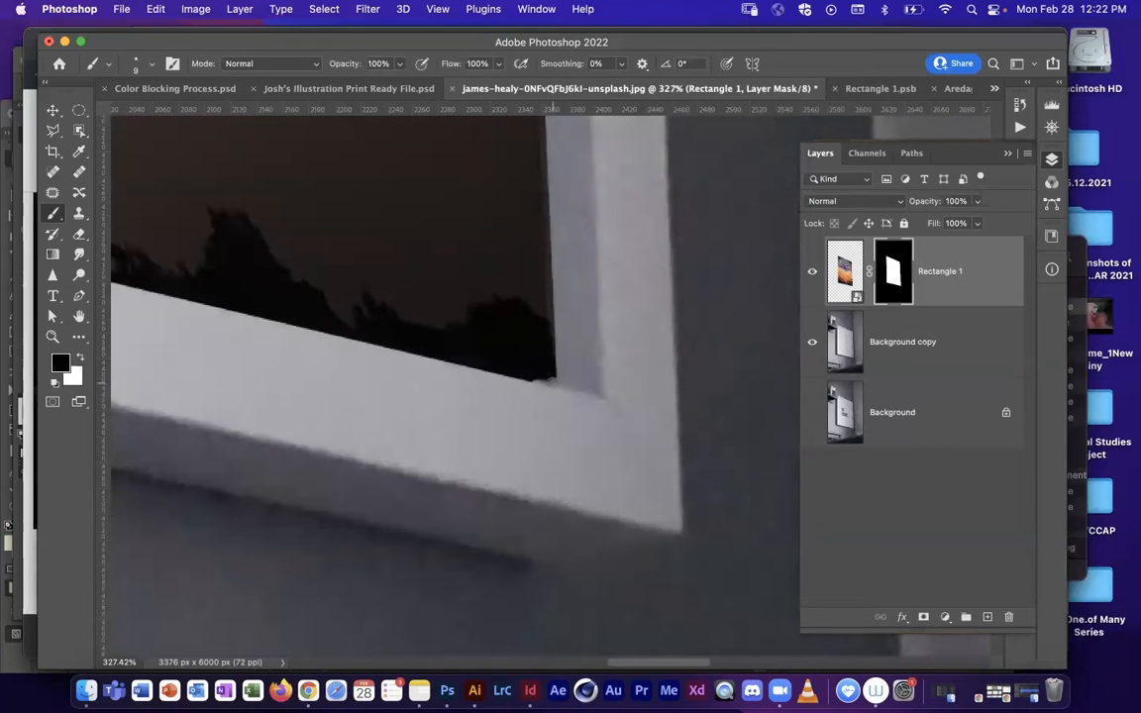
scroll(555, 428, "up", 5)
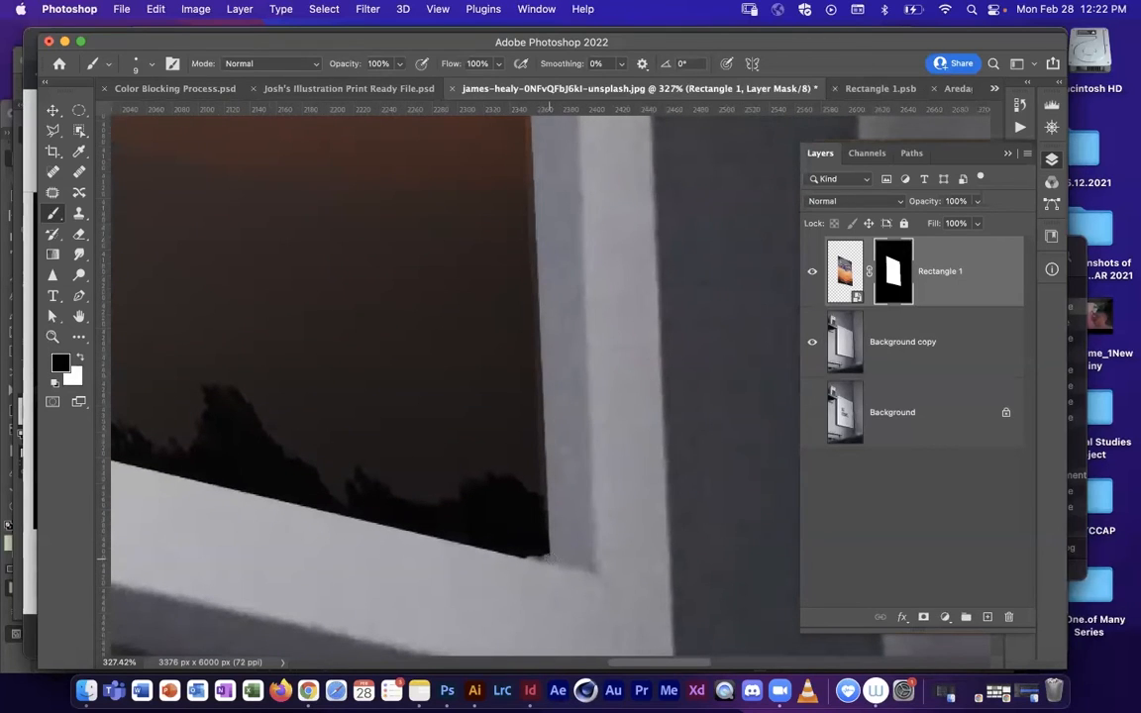
left_click(810, 276)
left_click(809, 276)
left_click(810, 276)
left_click(808, 277)
left_click(810, 277)
left_click(809, 277)
Step: Paint black on the Rectangle 1 mask along the frame's inner right edge up to the upper-right corner with a 30 px brush
key("bracketright")
key("bracketright")
key("bracketright")
key("bracketright")
key("bracketright")
scroll(518, 383, "up", 15)
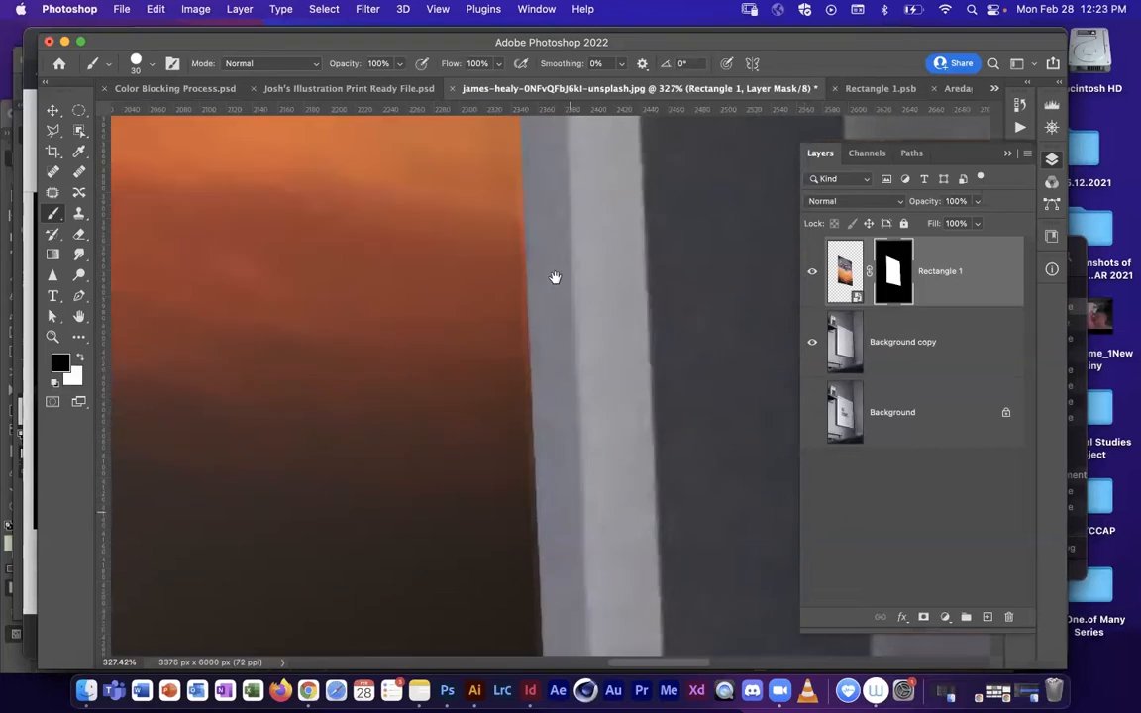
scroll(513, 404, "up", 10)
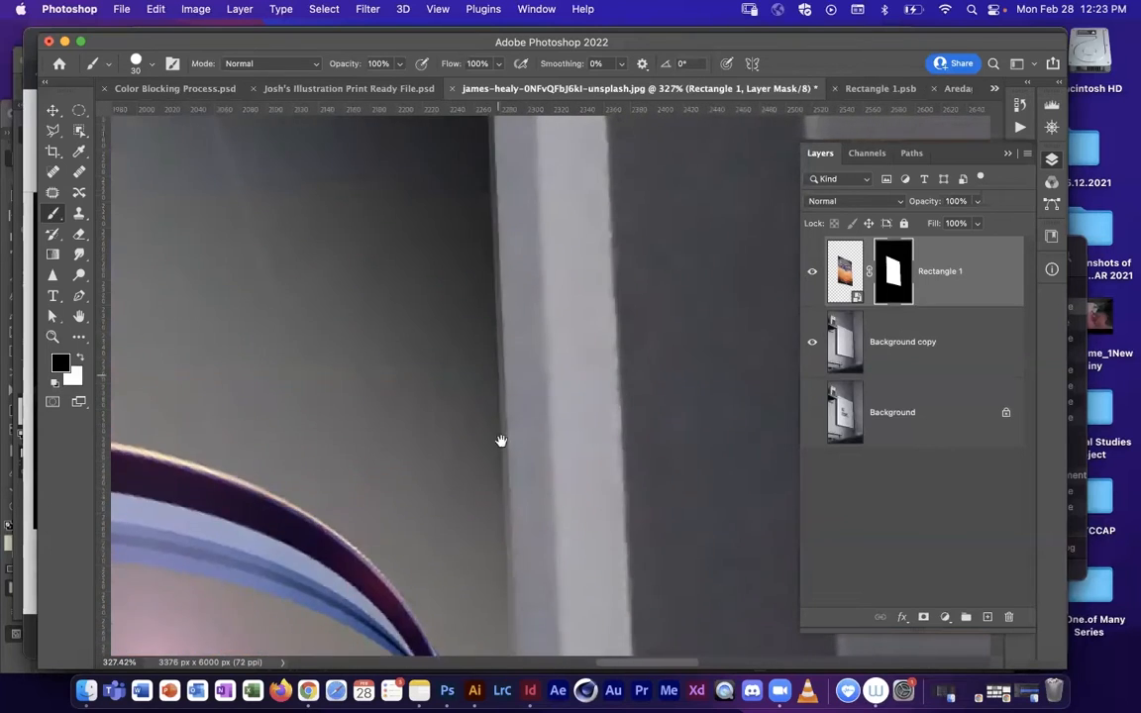
left_click(500, 274, "shift")
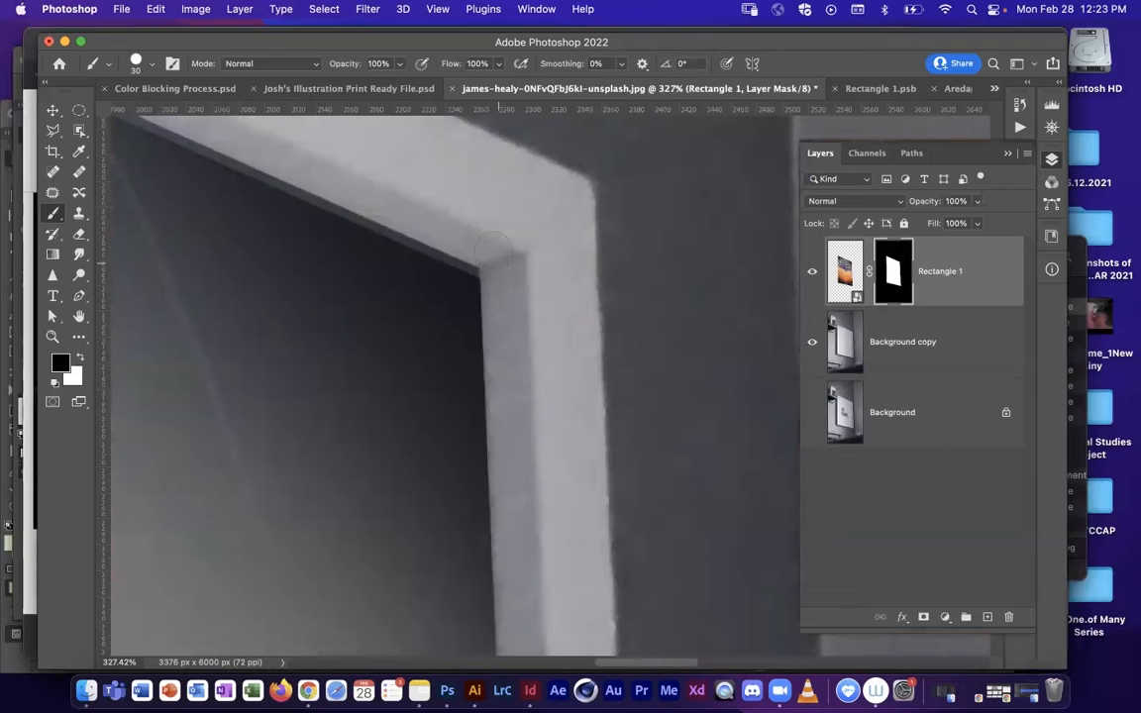
Step: Set the blend mode of the Rectangle 1 artwork layer to Overlay
key("z")
left_click_drag(487, 520, 352, 551)
left_click_drag(365, 560, 395, 263)
left_click_drag(387, 400, 361, 436)
key("v")
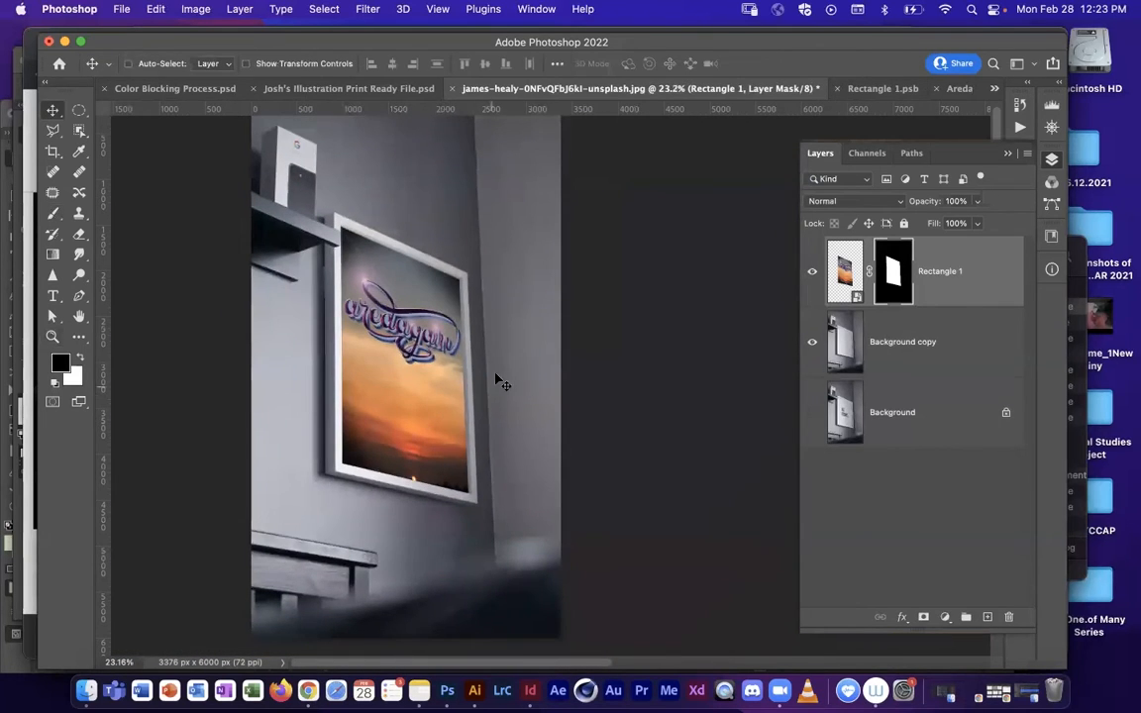
left_click(845, 273)
left_click(854, 201)
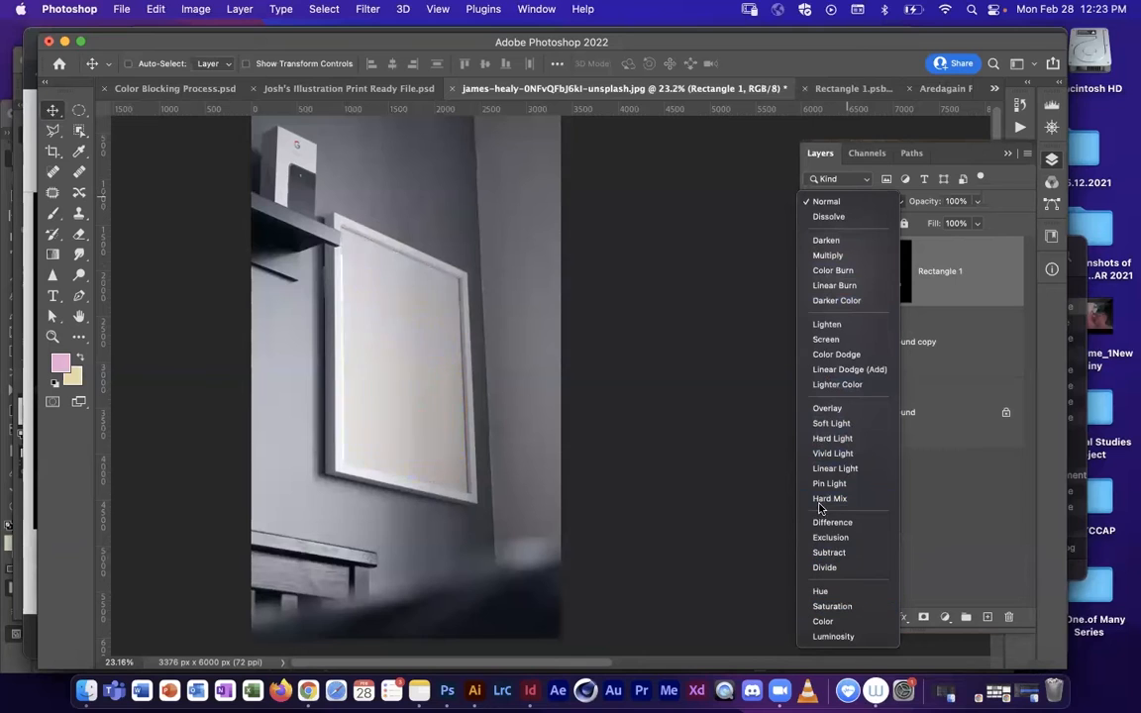
left_click(836, 412)
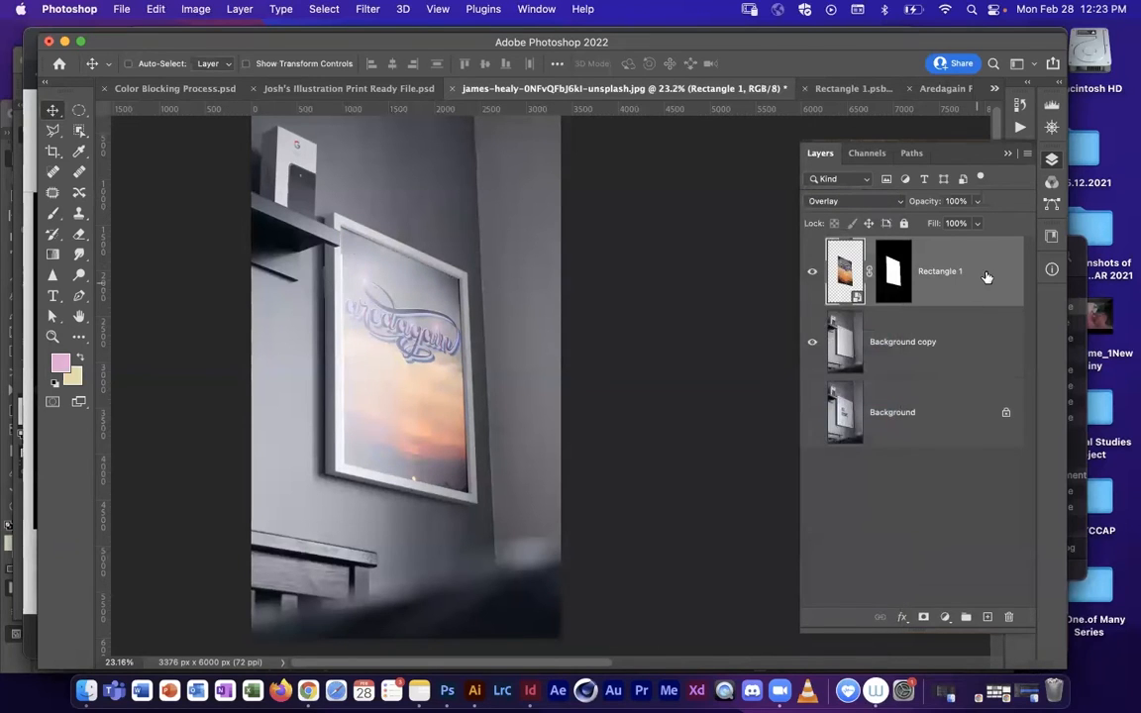
Step: Duplicate the Rectangle 1 layer with its mask and set the copy's blend mode to Multiply
left_click_drag(987, 266, 987, 618)
left_click(856, 202)
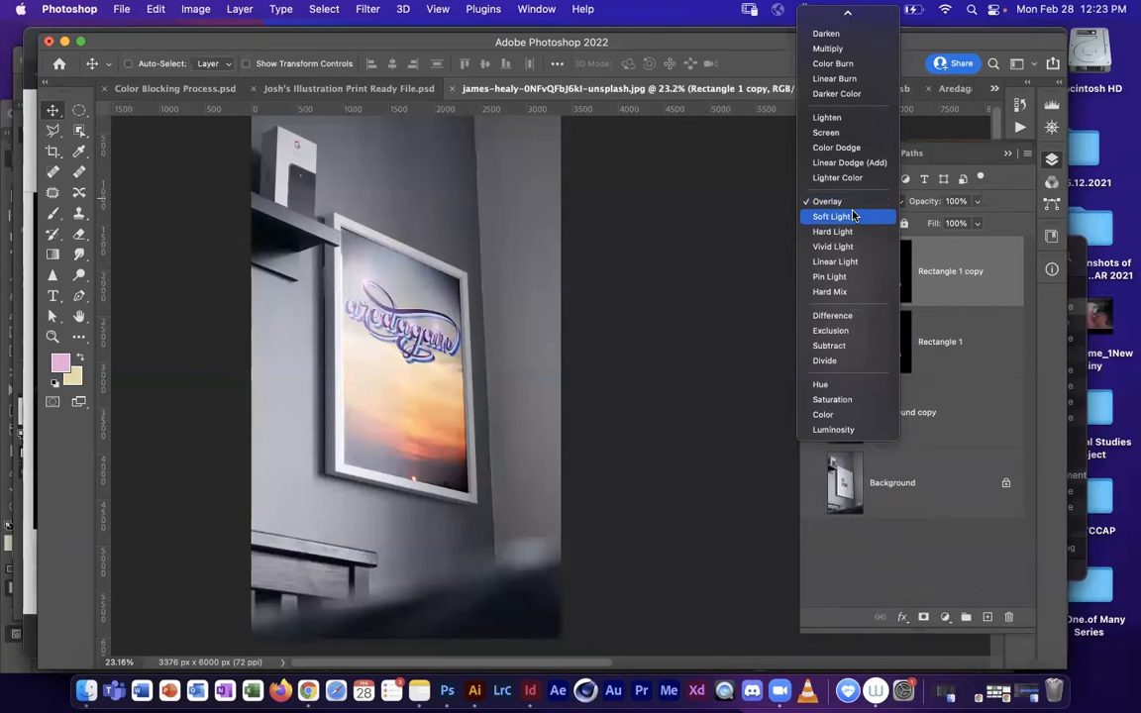
left_click(840, 48)
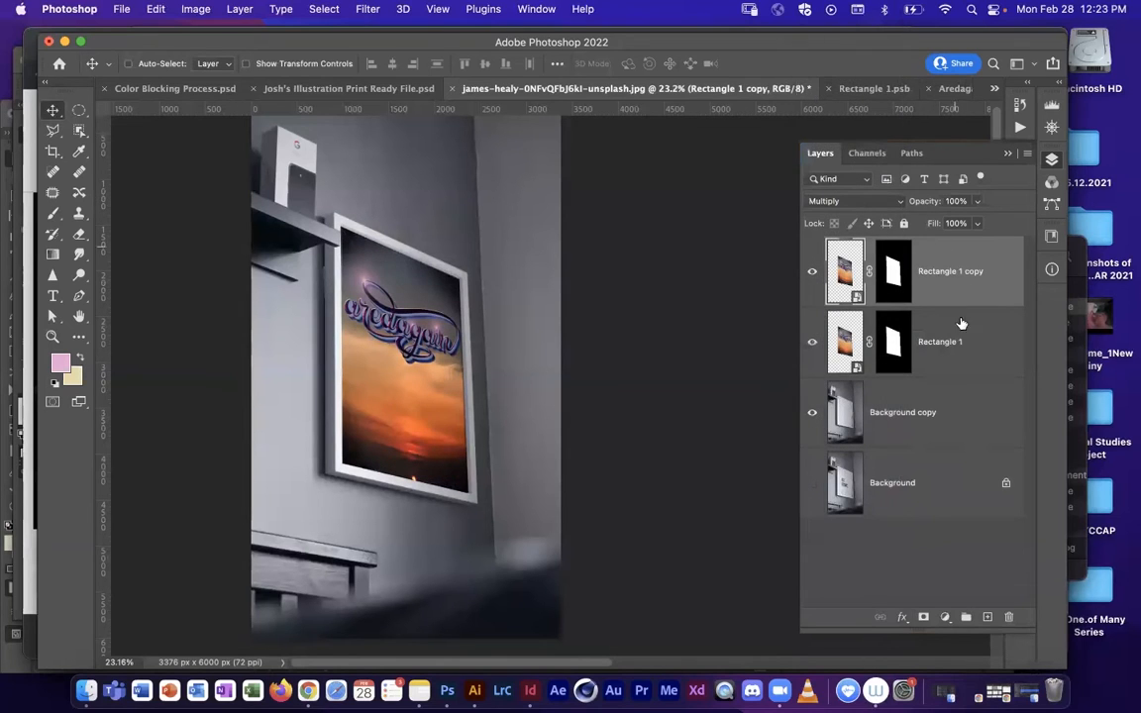
Step: Lower the opacity of the Rectangle 1 copy layer to 79% and of the Rectangle 1 layer to 63%
left_click(961, 341)
left_click(976, 201)
left_click_drag(979, 223, 965, 224)
left_click(988, 274)
left_click(977, 201)
mouse_move(978, 222)
left_mouse_down()
mouse_move(951, 223)
mouse_move(962, 223)
left_mouse_up()
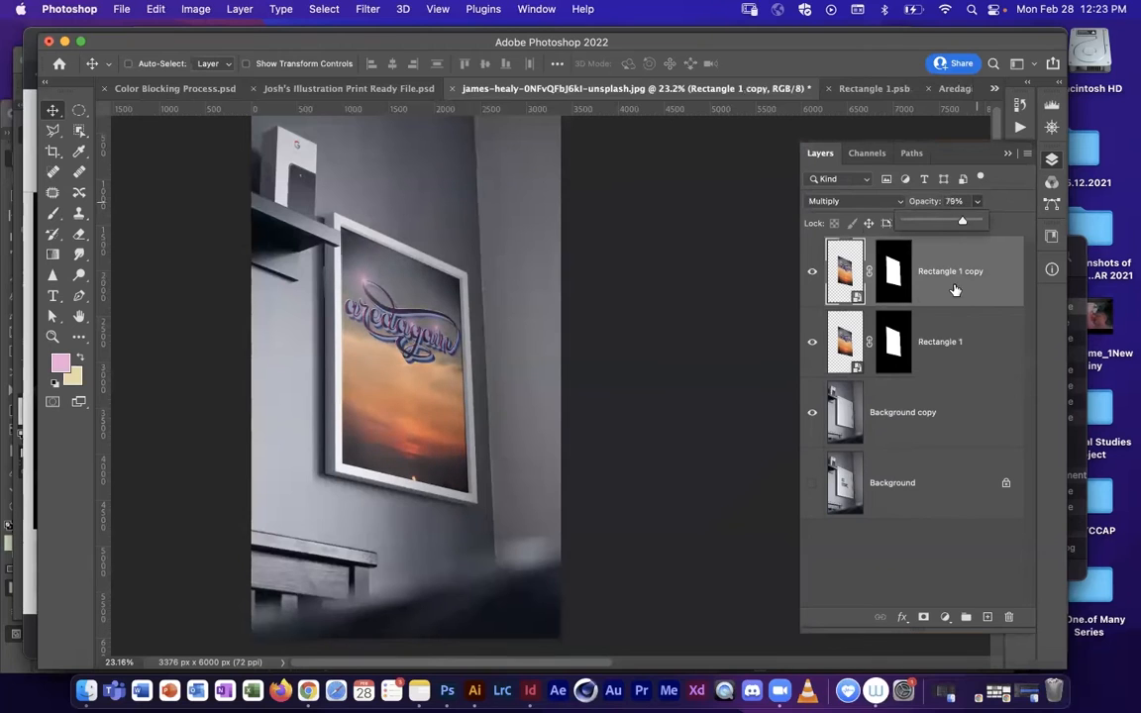
left_click(951, 337)
left_click(977, 201)
left_click_drag(981, 225, 975, 226)
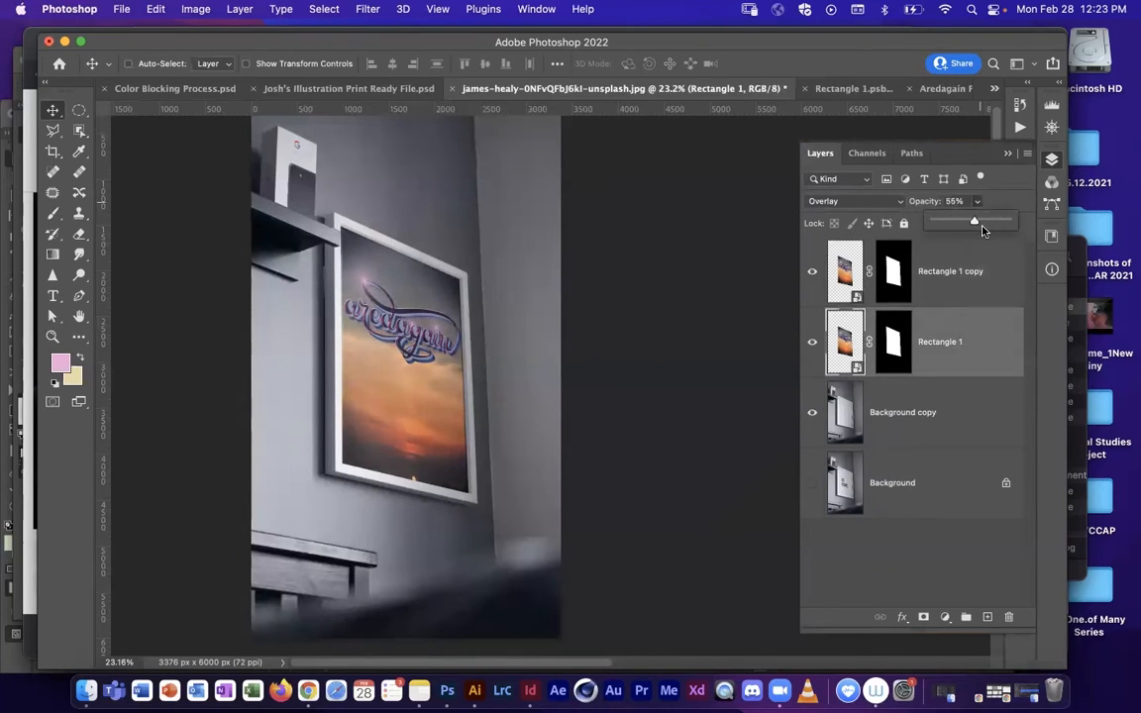
left_click_drag(986, 224, 986, 224)
Step: Examine the bare frame's inner left edge with both artwork layers hidden, and show the layers again
left_click_drag(812, 270, 812, 347)
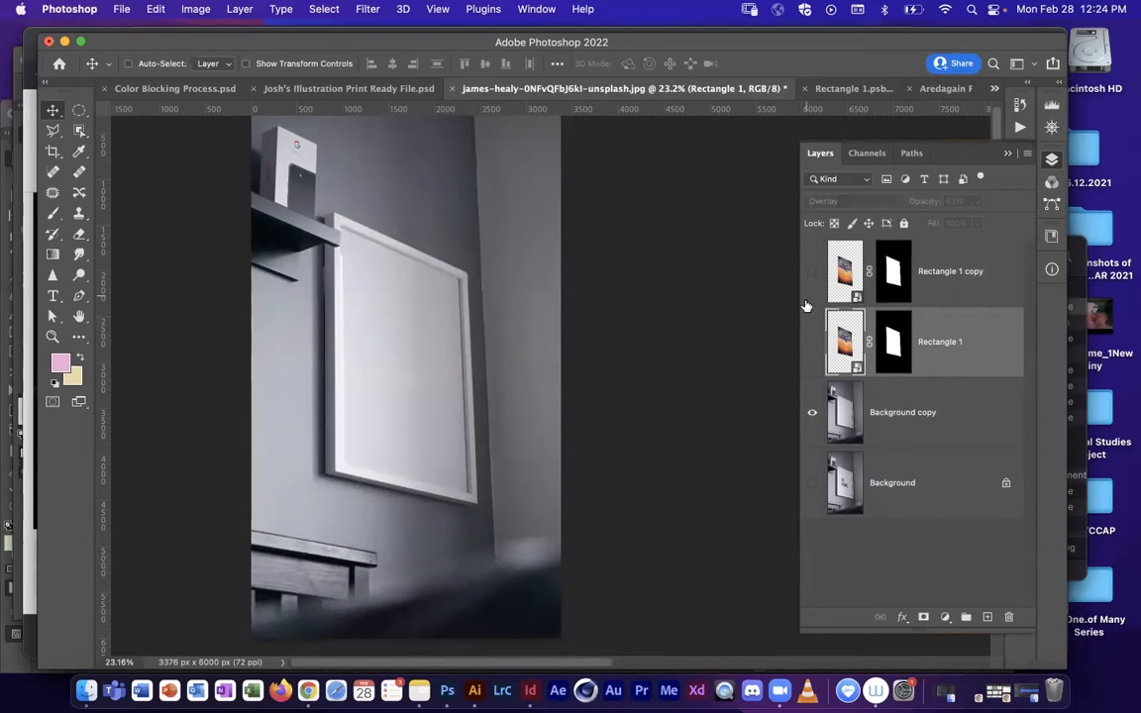
key("z")
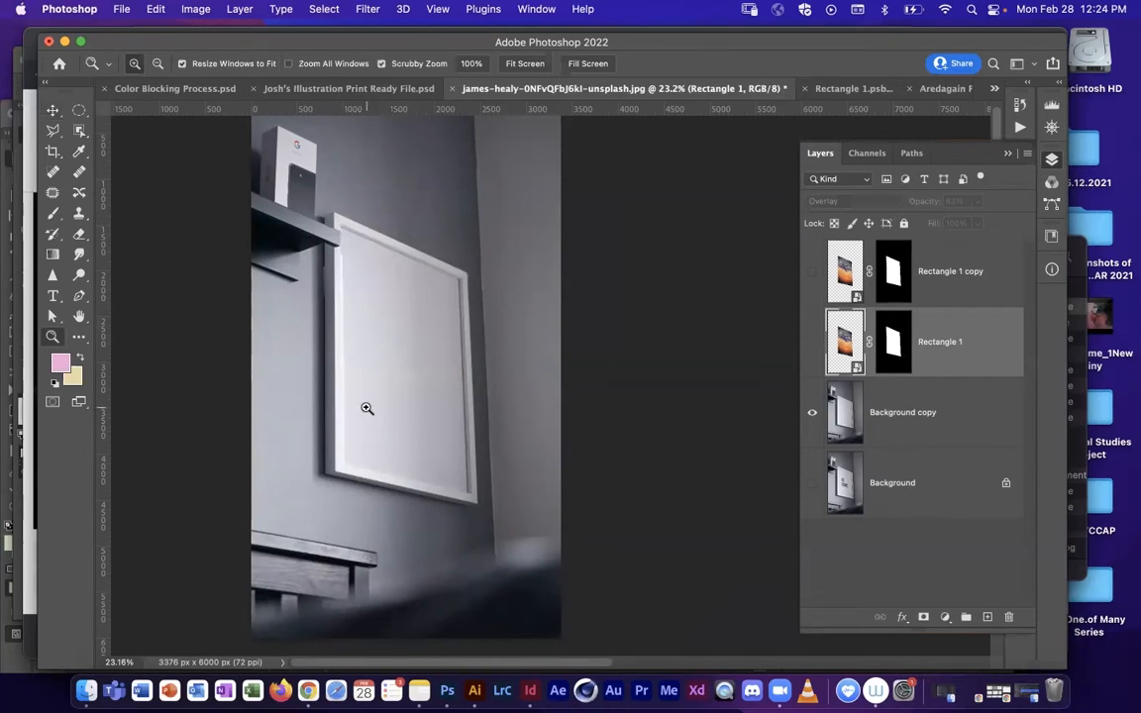
left_click(369, 394)
left_click(463, 395)
left_click(387, 395)
key("space")
left_click_drag(349, 397, 383, 377)
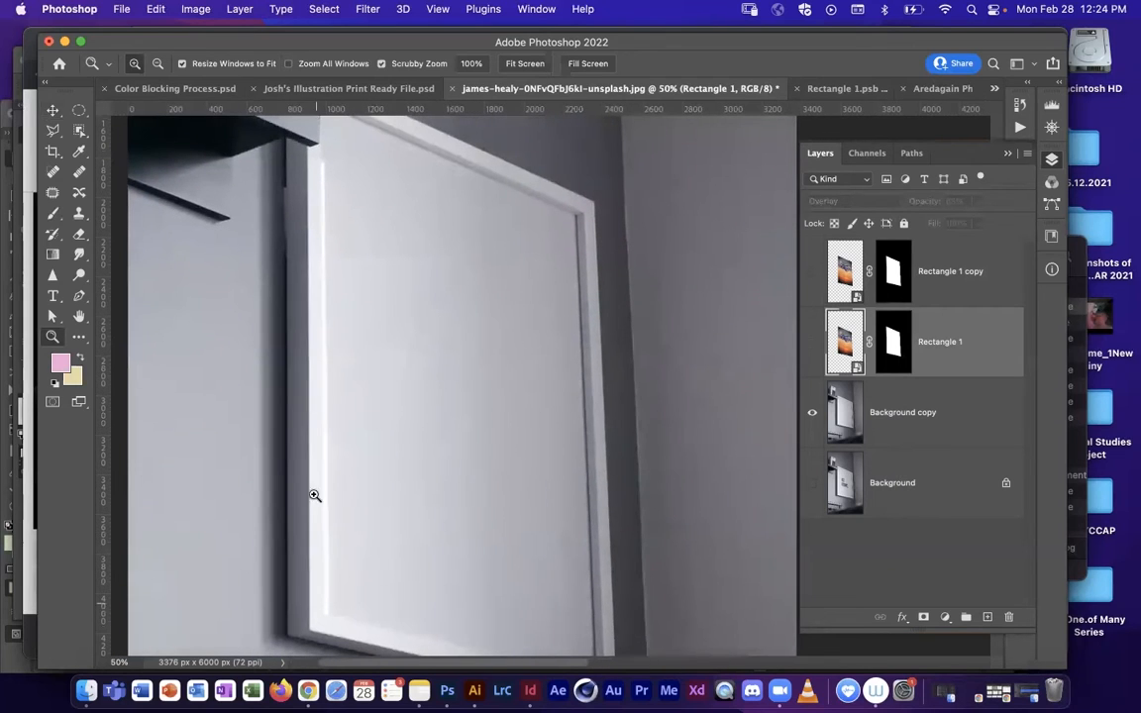
left_click(813, 342)
left_click(812, 271)
Step: Add a new empty layer above the Rectangle 1 copy layer
left_click(917, 298)
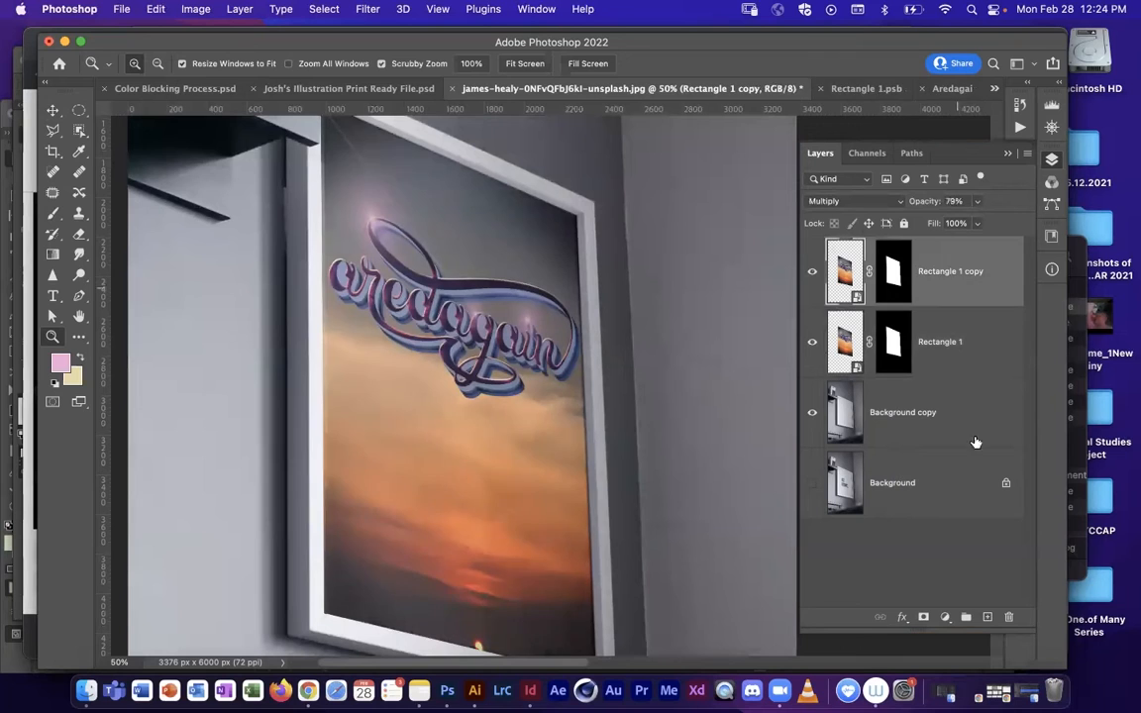
key("super+shift+alt+n")
left_click_drag(348, 618, 415, 542)
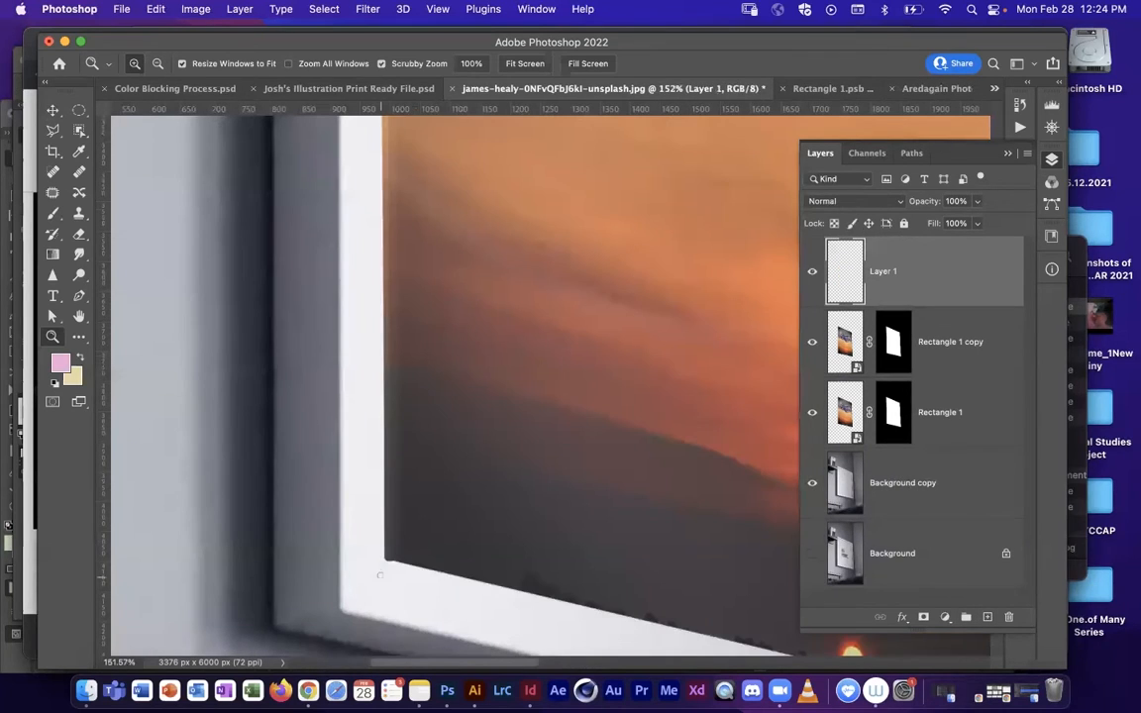
key("e")
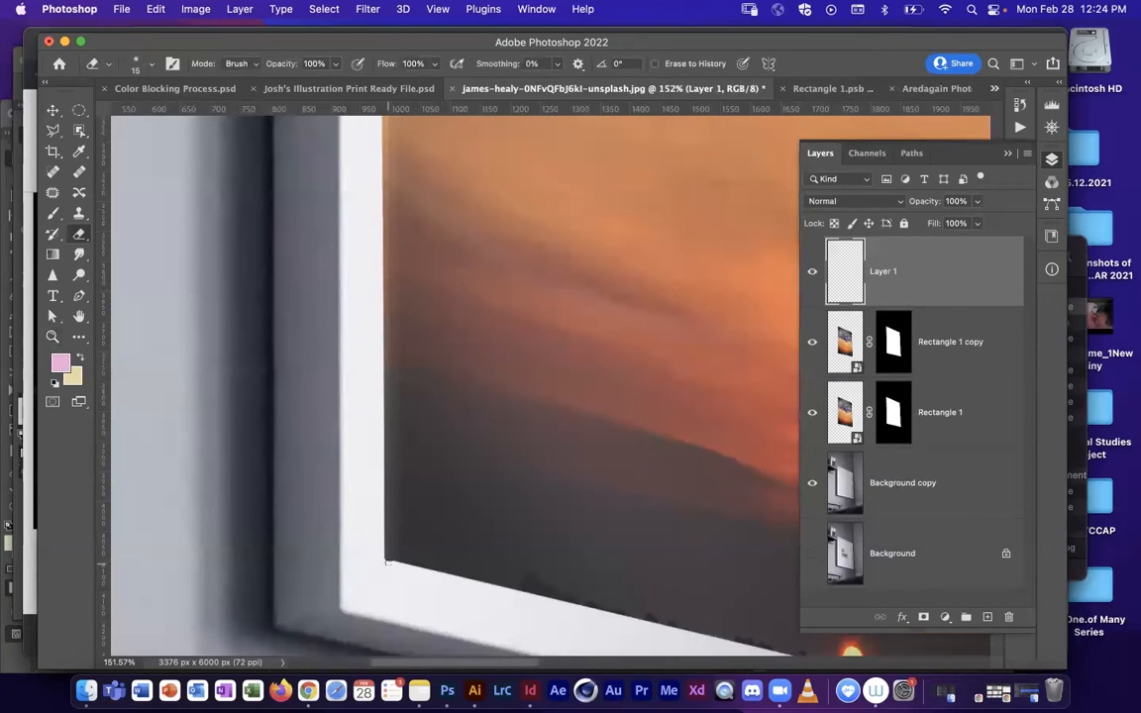
Step: Clean up the frame's inner lower-left corner on the Rectangle 1 copy mask by painting black with a 30 px brush
key("z")
left_click_drag(375, 561, 465, 527)
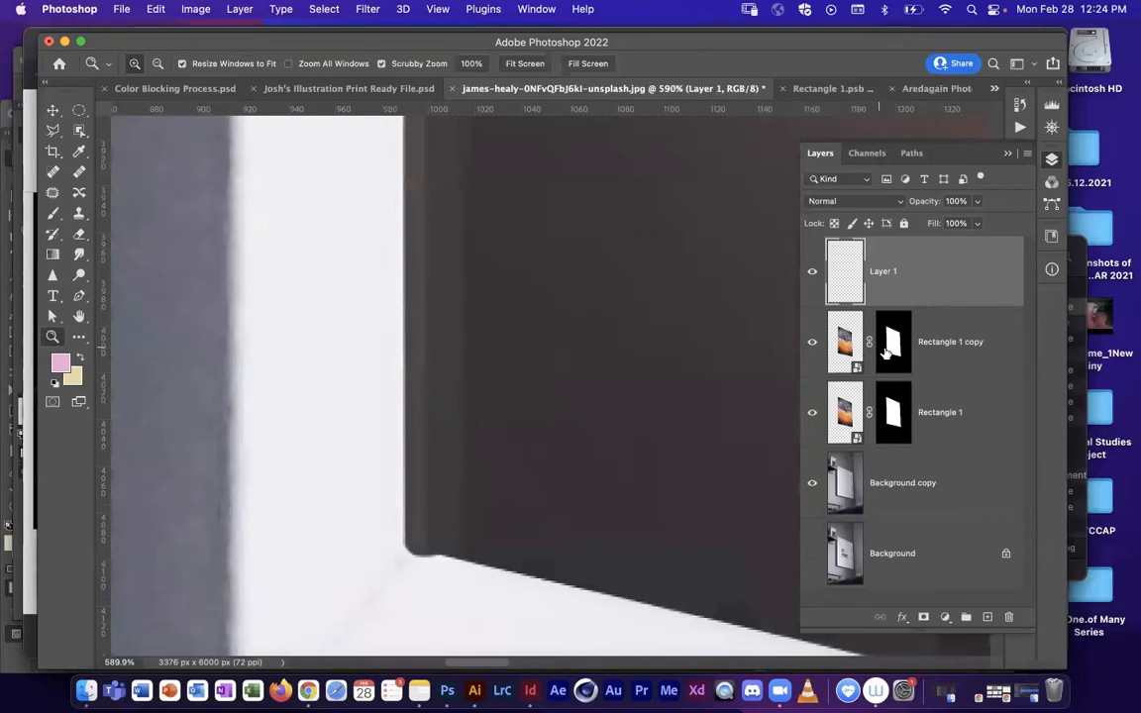
left_click(889, 351)
key("d")
key("x")
key("b")
left_click_drag(418, 584, 407, 583)
key("super+z")
key("x")
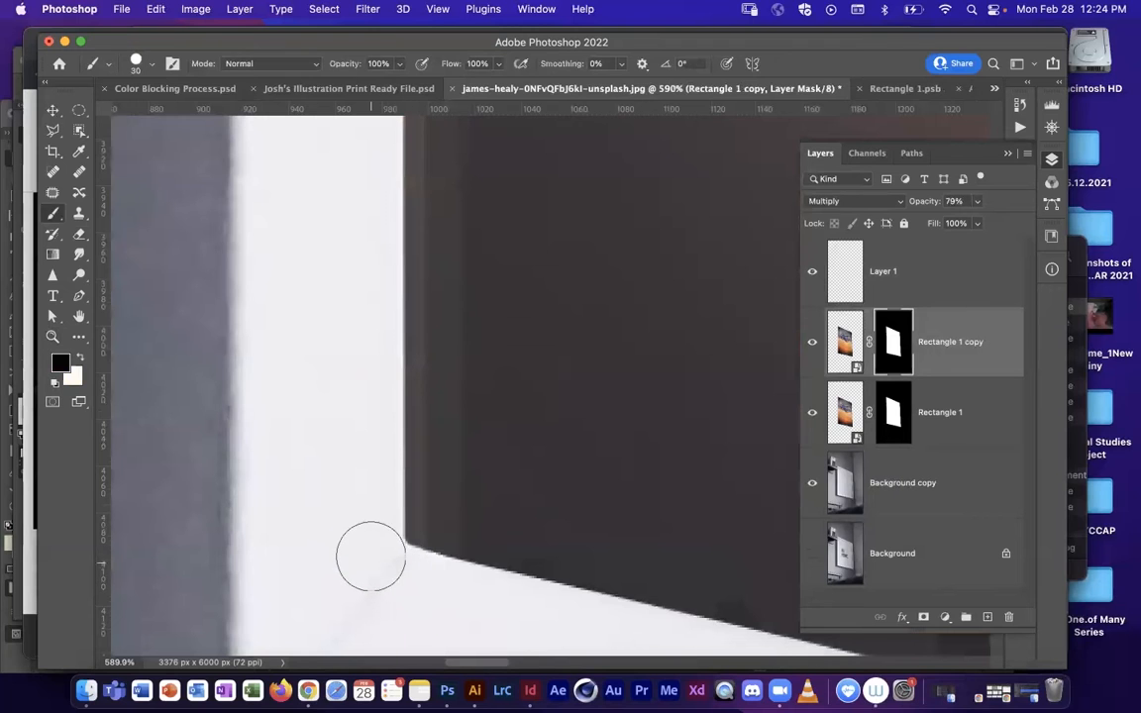
Step: Set up the Brush for painting on Layer 1 with white as the foreground color
key("z")
mouse_move(634, 420)
left_mouse_down()
mouse_move(507, 479)
mouse_move(536, 481)
left_mouse_up()
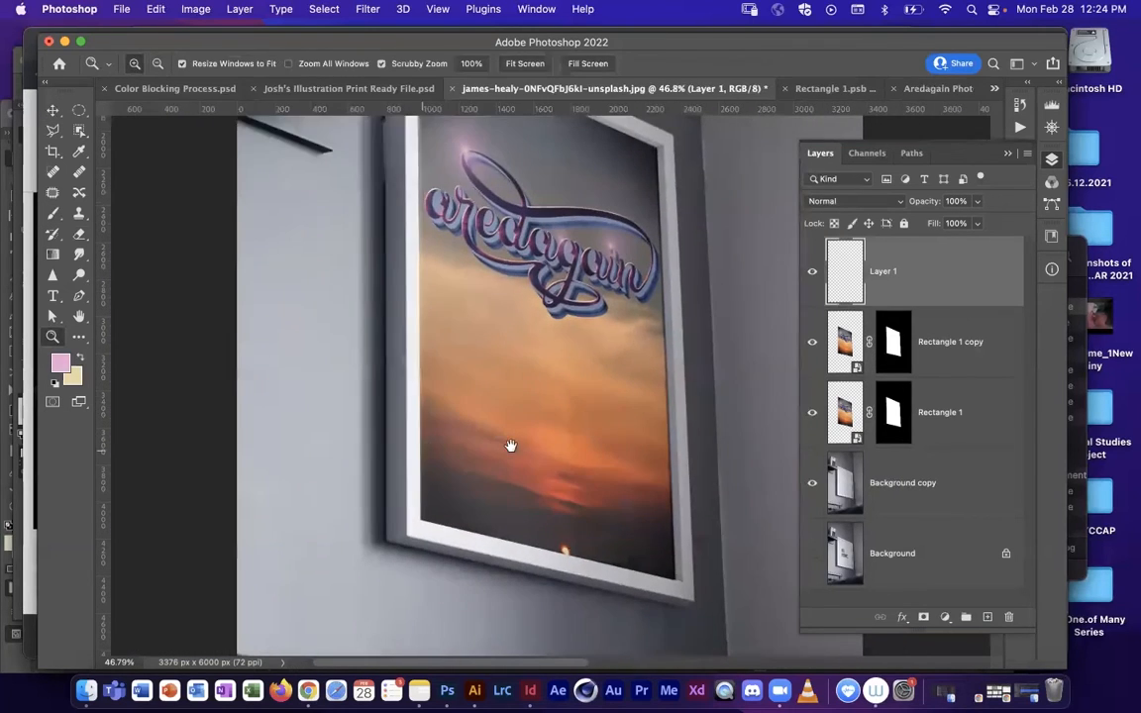
left_click_drag(511, 446, 496, 447)
key("b")
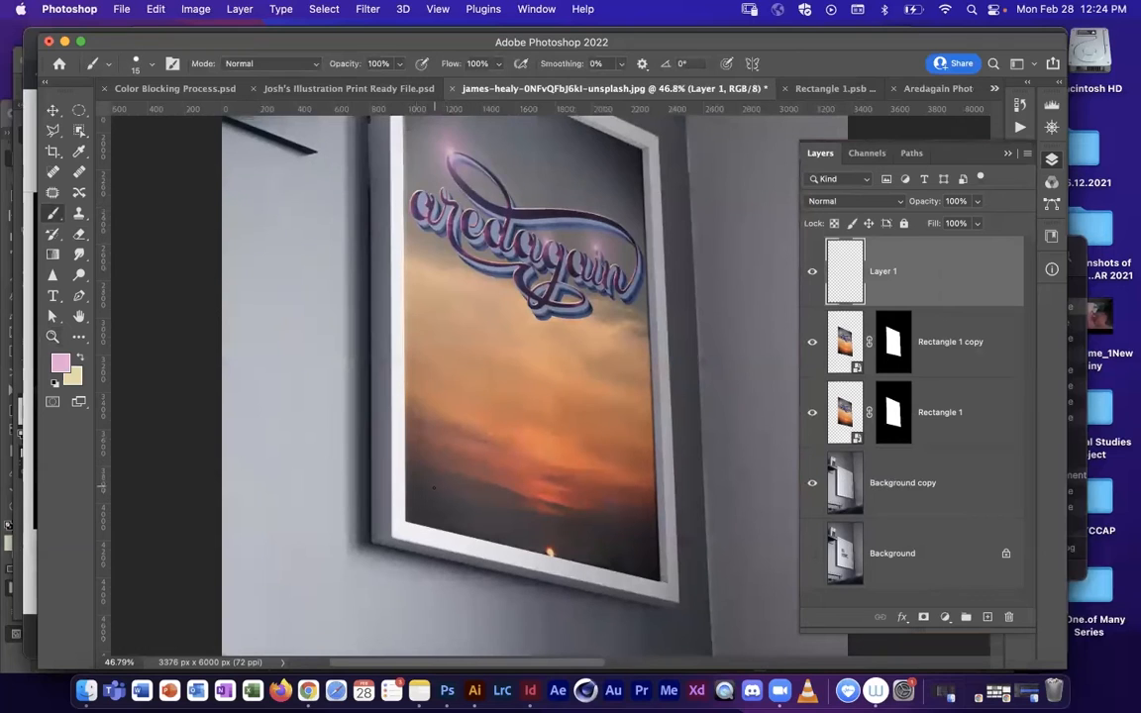
left_click(59, 363)
left_click_drag(202, 125, 201, 113)
left_click(546, 110)
Step: Paint a white 25 px highlight along the frame's inner left edge on Layer 1 with both artwork layers hidden, and show them again
left_click_drag(814, 346, 818, 424)
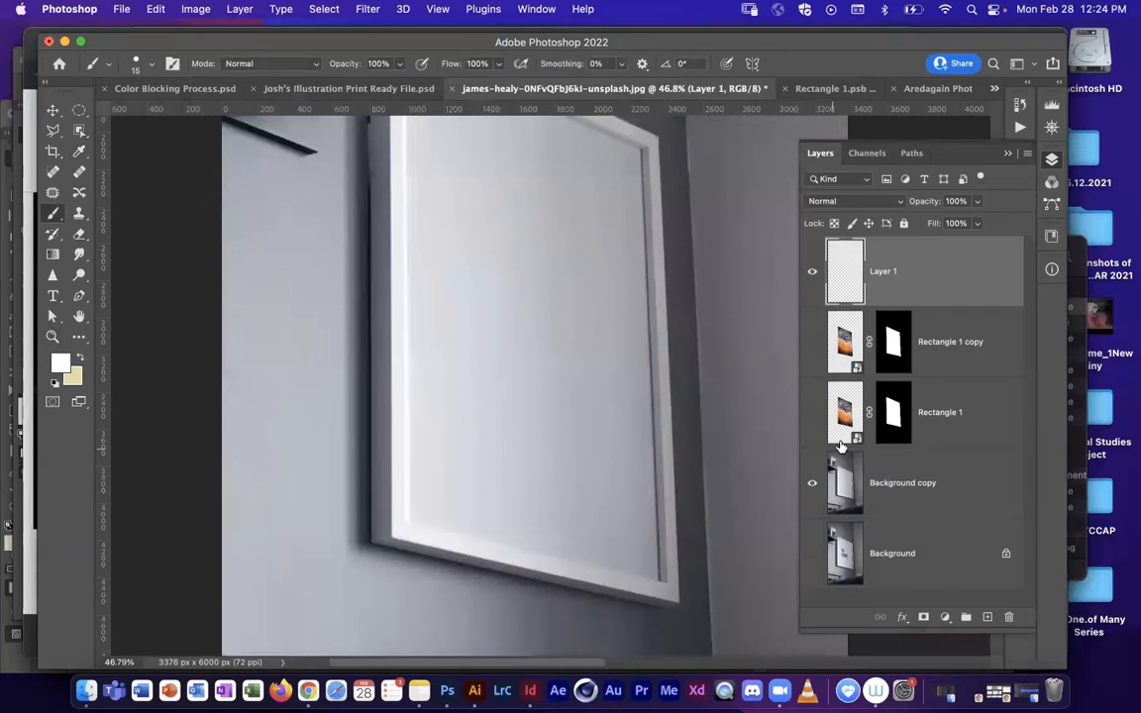
left_click(871, 476)
left_click(818, 273)
scroll(438, 347, "up", 6)
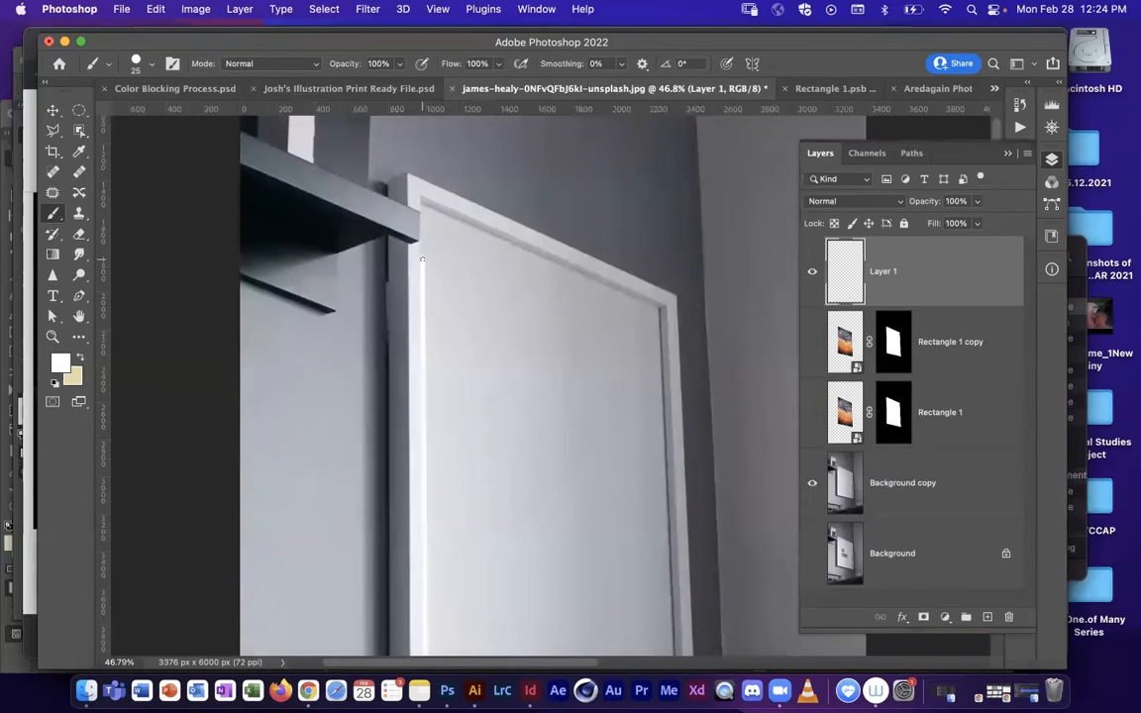
scroll(560, 443, "down", 5)
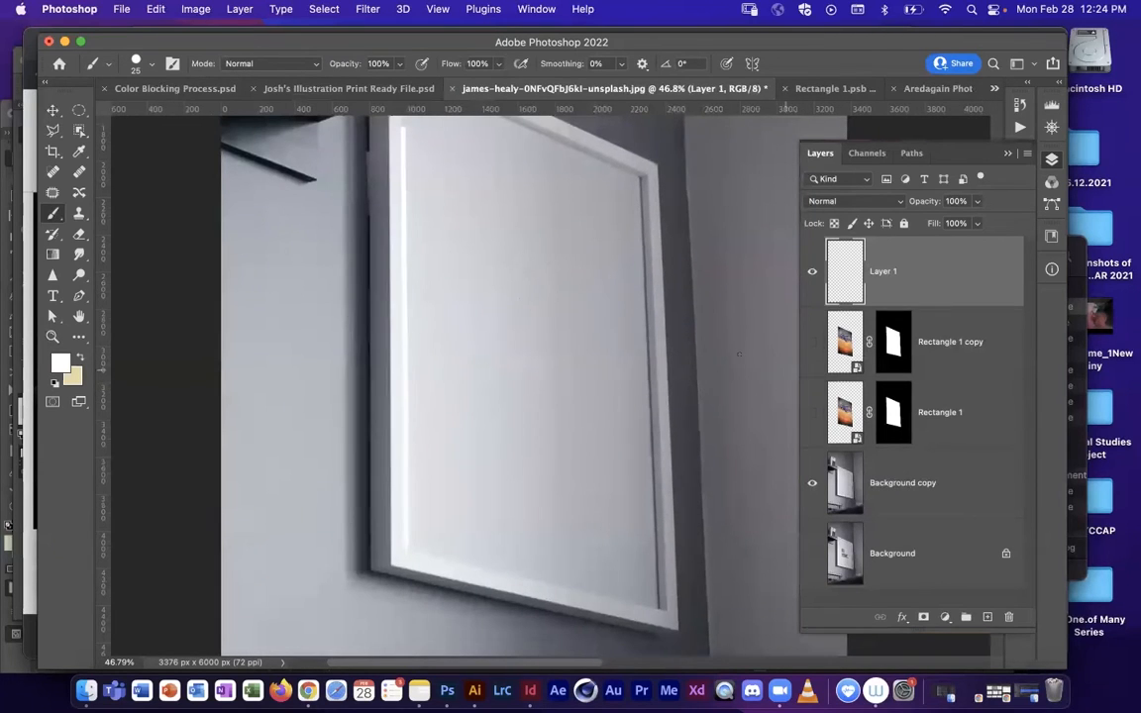
left_click(812, 341)
left_click(812, 412)
Step: Set the blend mode of the highlight layer, Layer 1, to Soft Light and its opacity to 55%
key("z")
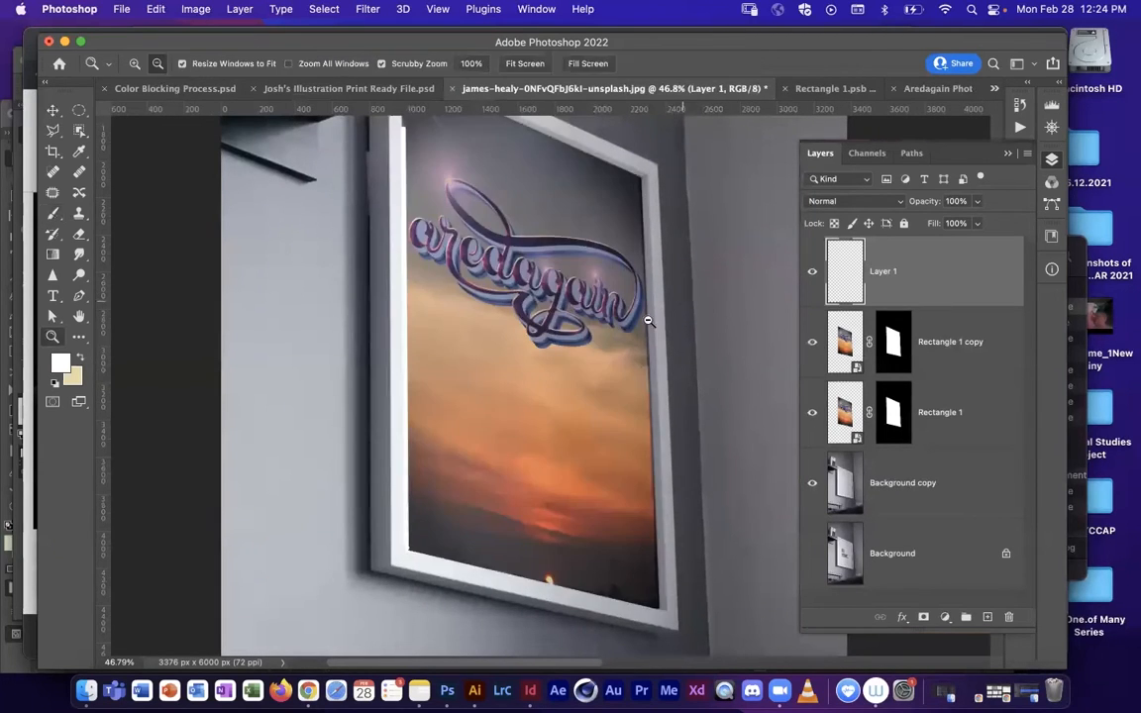
left_click(624, 327, "alt")
left_click_drag(619, 329, 574, 377)
left_click_drag(535, 428, 557, 407)
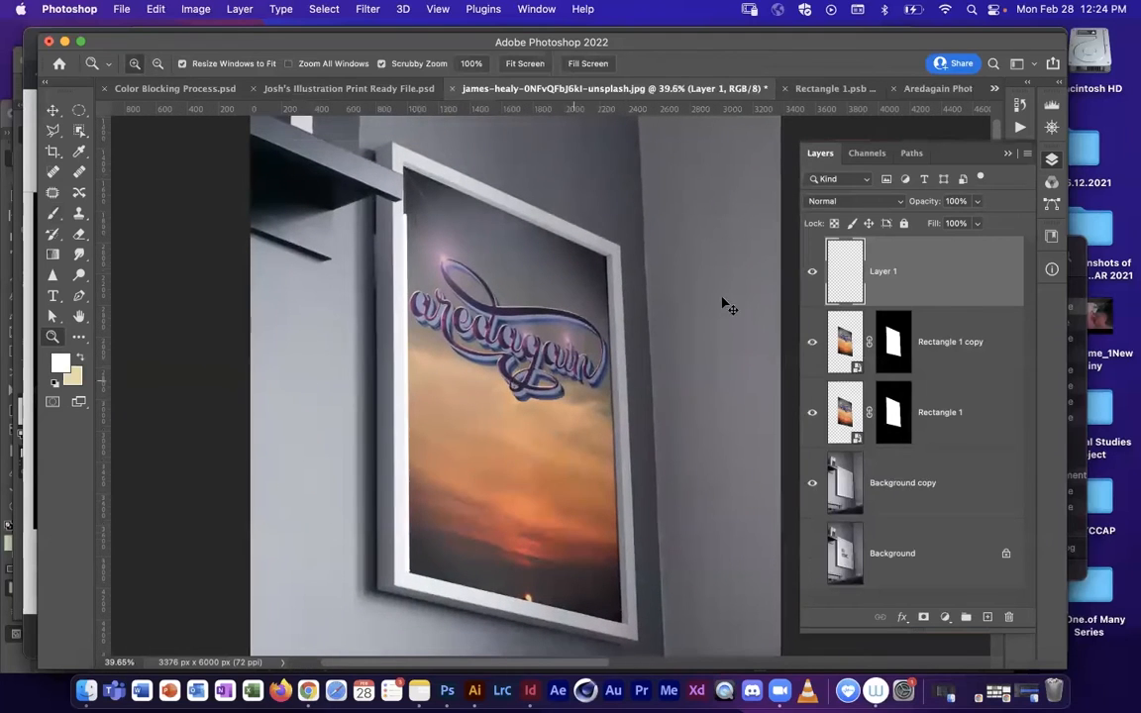
key("v")
left_click(859, 204)
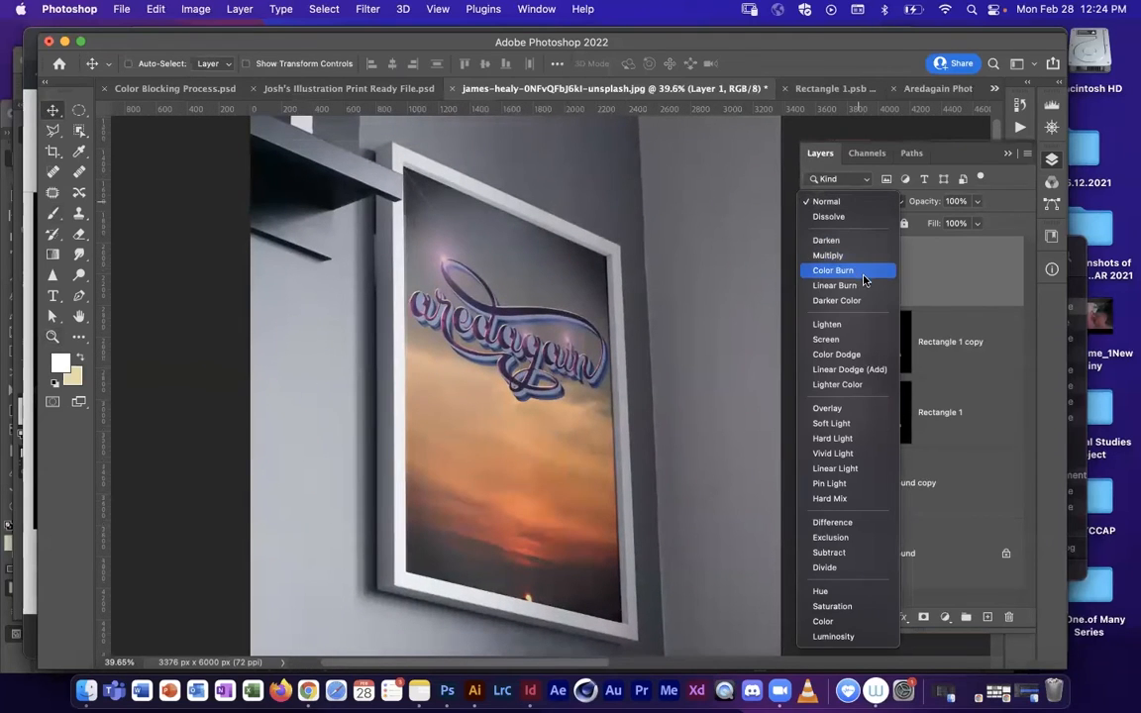
left_click(865, 428)
left_click_drag(974, 203, 946, 223)
Step: Check the blended artwork in the frame and adjust the opacity of the Rectangle 1 copy layer
left_click_drag(604, 435, 572, 386)
key("z")
left_click_drag(646, 366, 616, 375)
key("v")
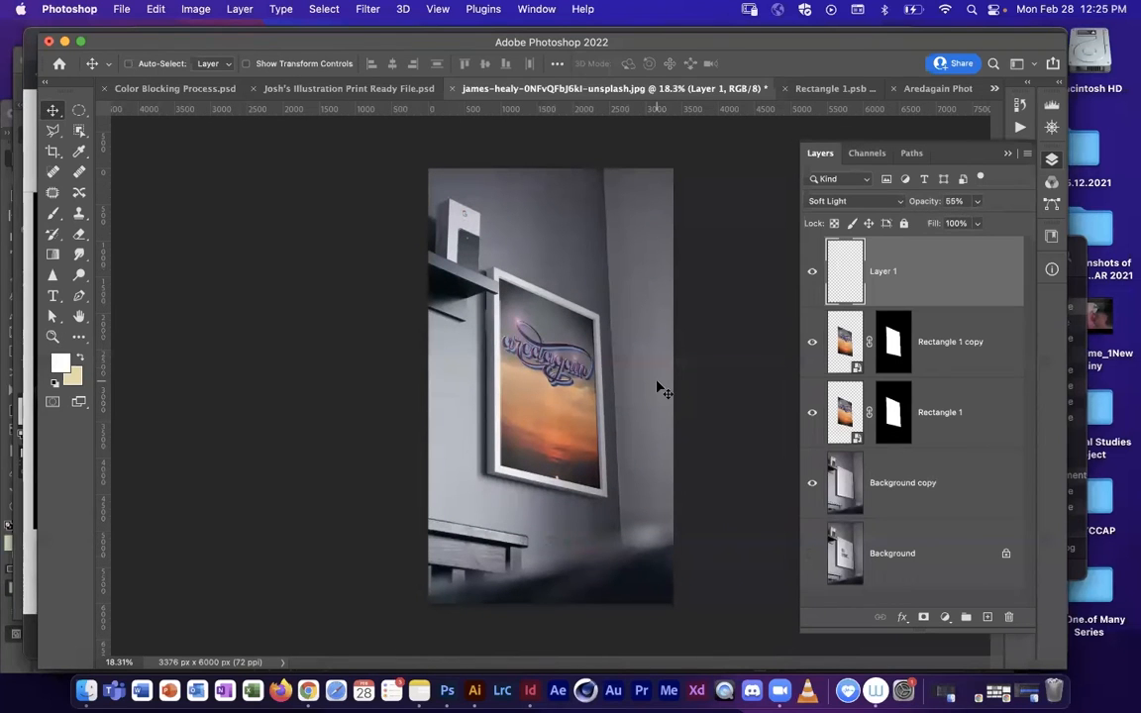
key("z")
left_click_drag(565, 326, 644, 327)
left_click_drag(644, 481, 616, 148)
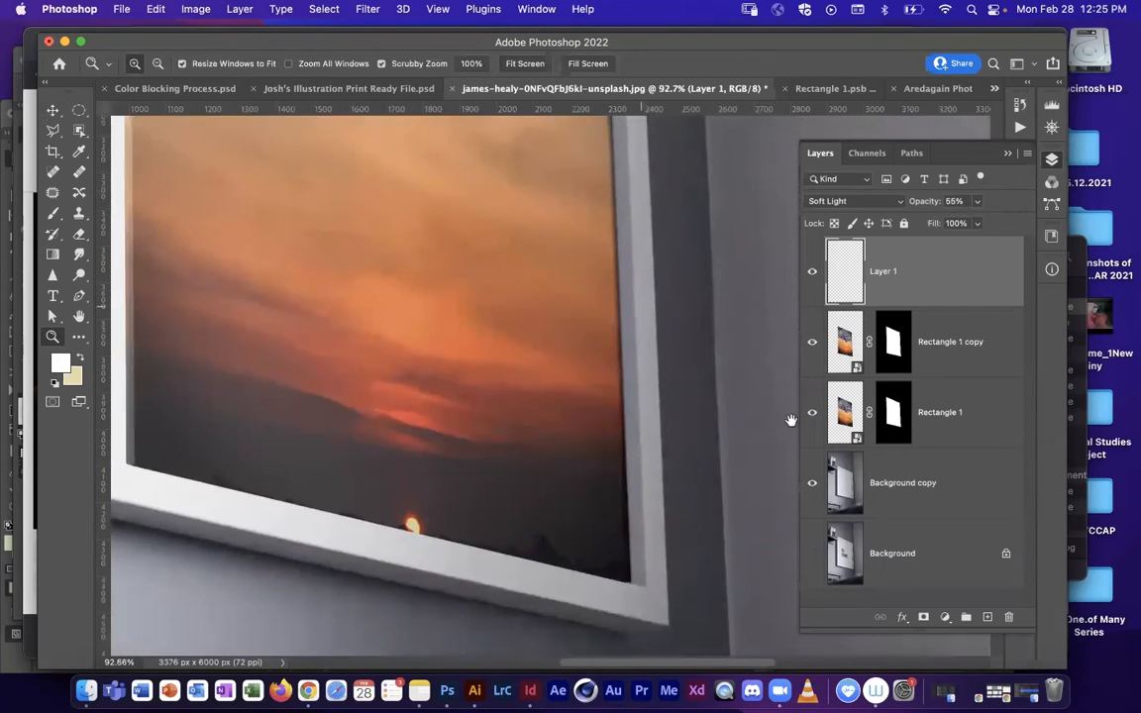
key("v")
left_click(859, 355)
left_click(859, 200)
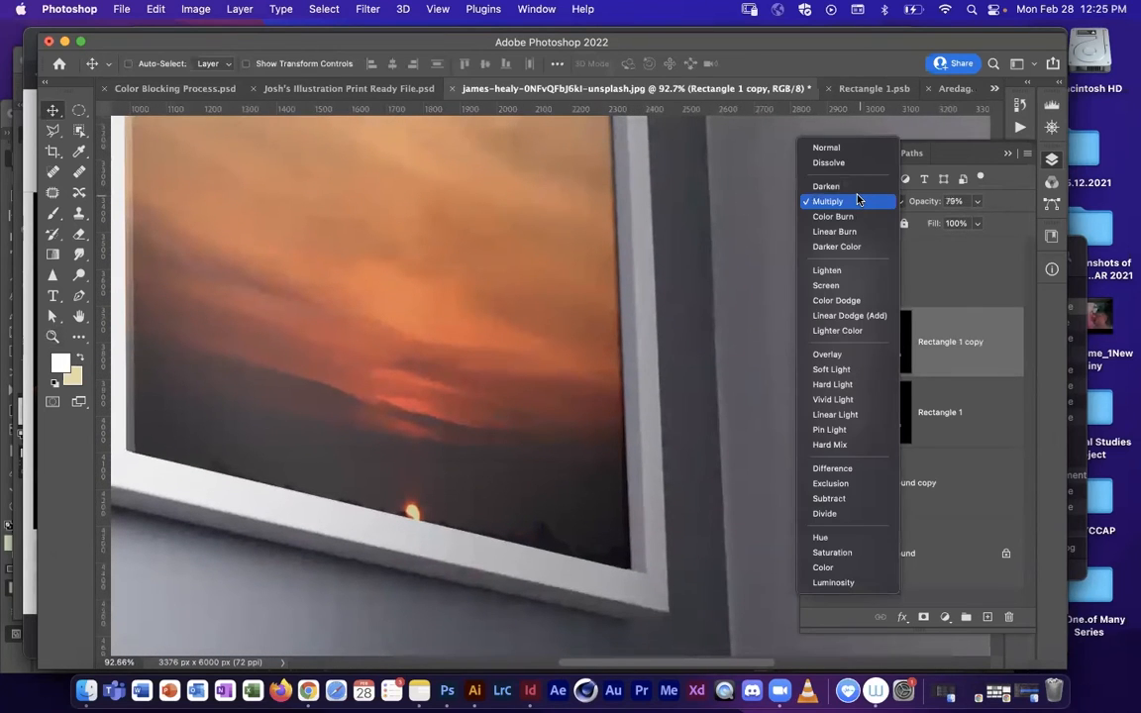
left_click(859, 201)
left_click_drag(935, 201, 925, 201)
Step: Set the opacity of the Rectangle 1 layer to 56%
left_click(850, 417)
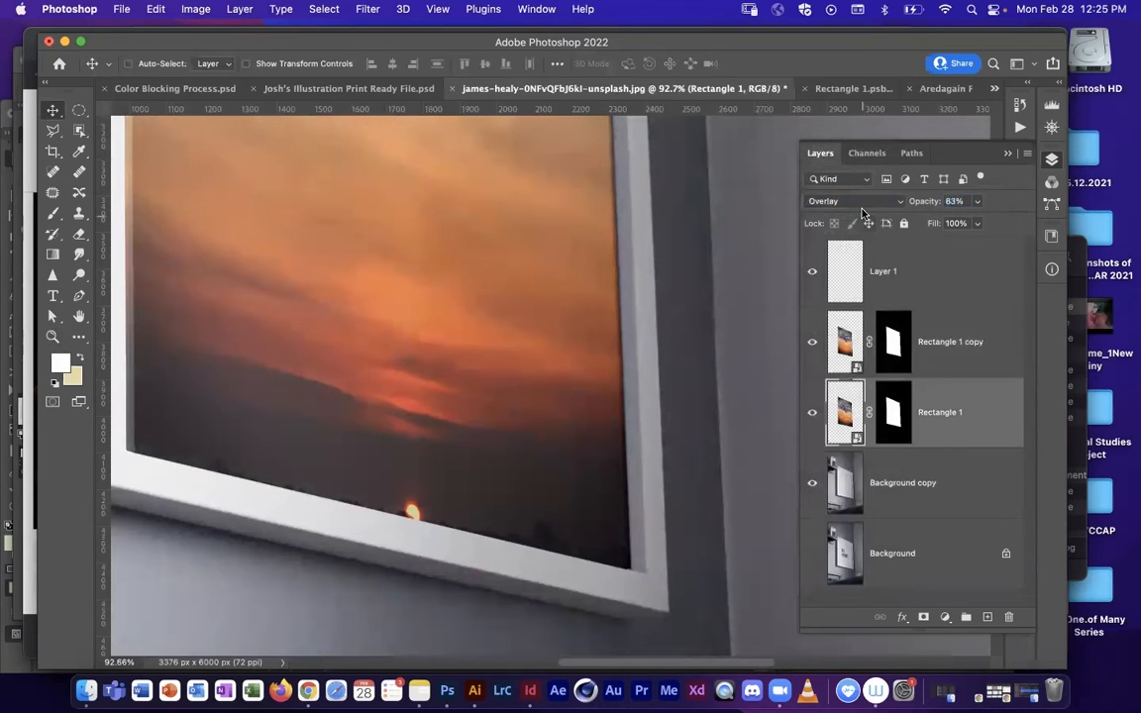
left_click(854, 201)
left_click(849, 196)
left_click_drag(926, 203, 921, 204)
Step: Inspect the frame's inner upper-right corner with both artwork layers hidden and shown, review the whole mockup, and select Rectangle 1's mask
key("z")
left_click_drag(534, 215, 484, 373)
left_click_drag(483, 373, 483, 558)
left_click_drag(560, 264, 642, 222)
left_click_drag(606, 165, 564, 480)
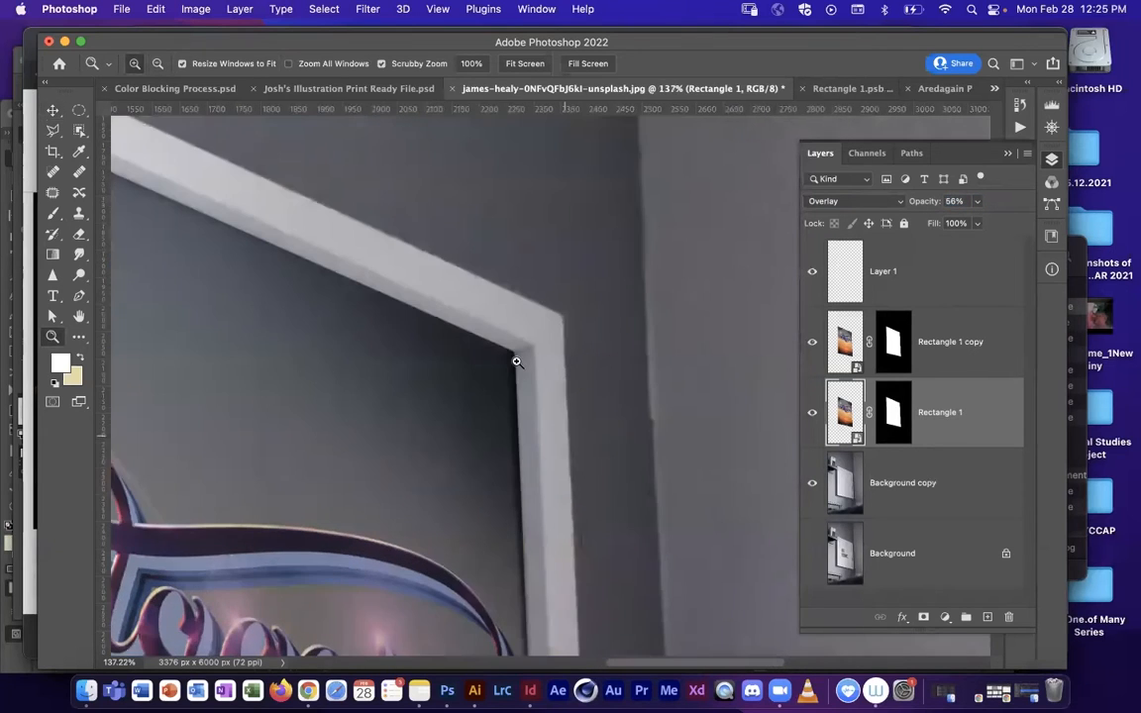
left_click_drag(516, 361, 527, 351)
key("v")
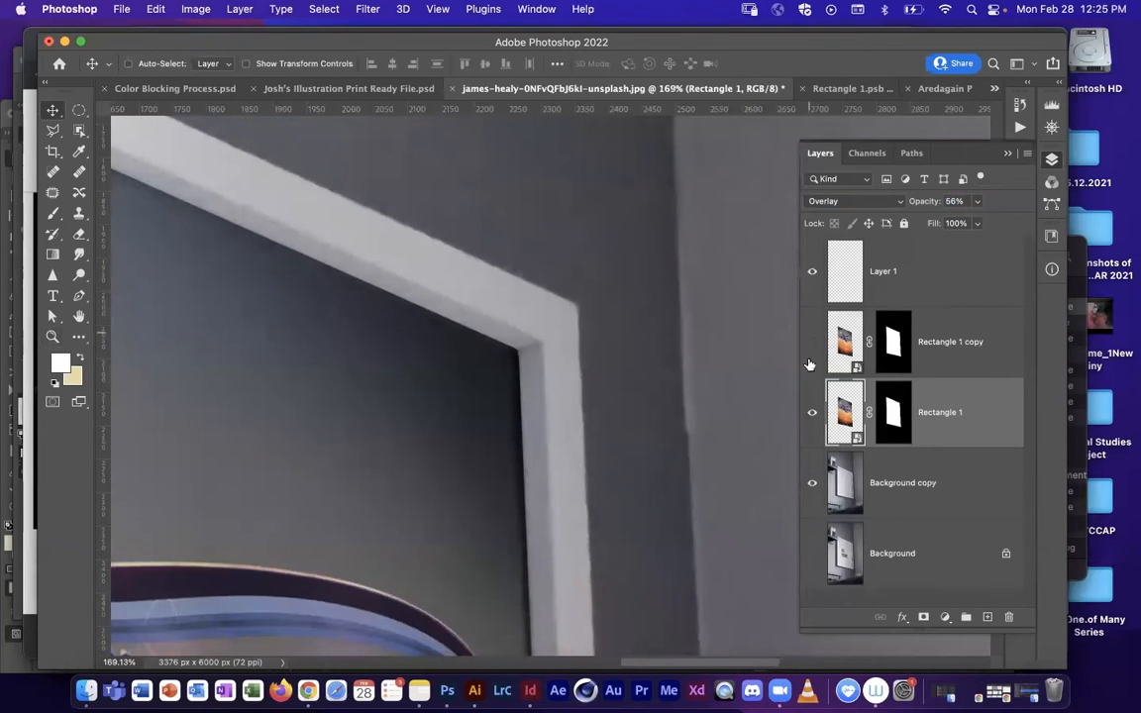
left_click(812, 412)
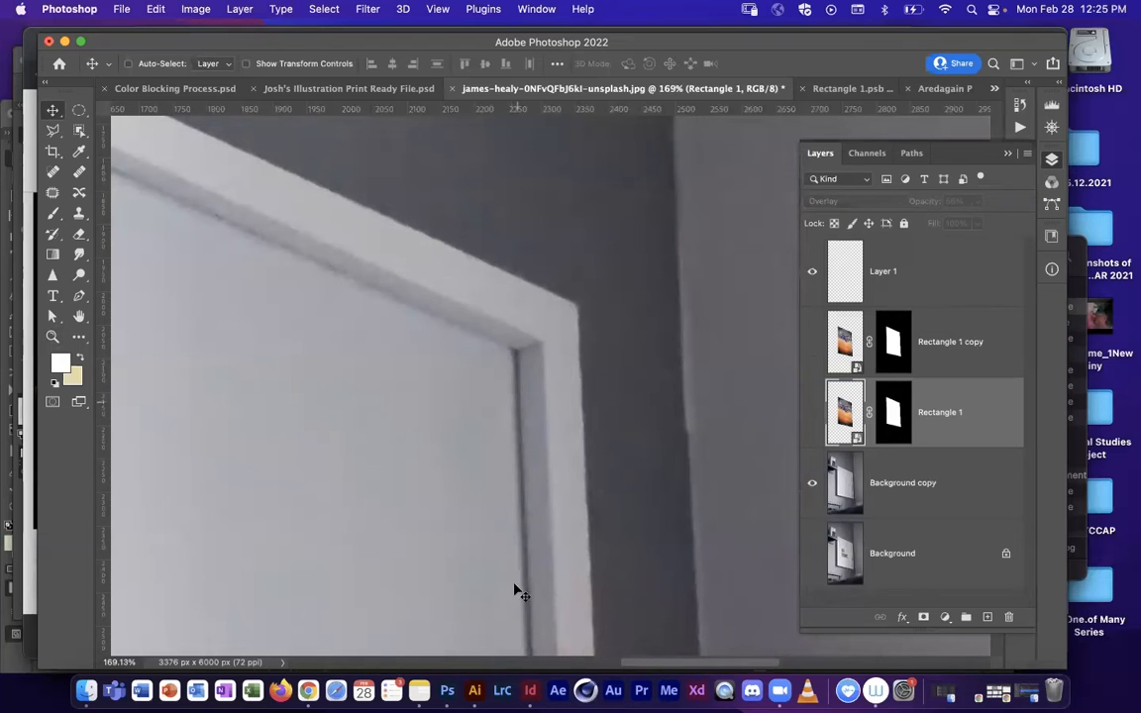
left_click(812, 412)
key("z")
left_click_drag(681, 413, 604, 433)
key("v")
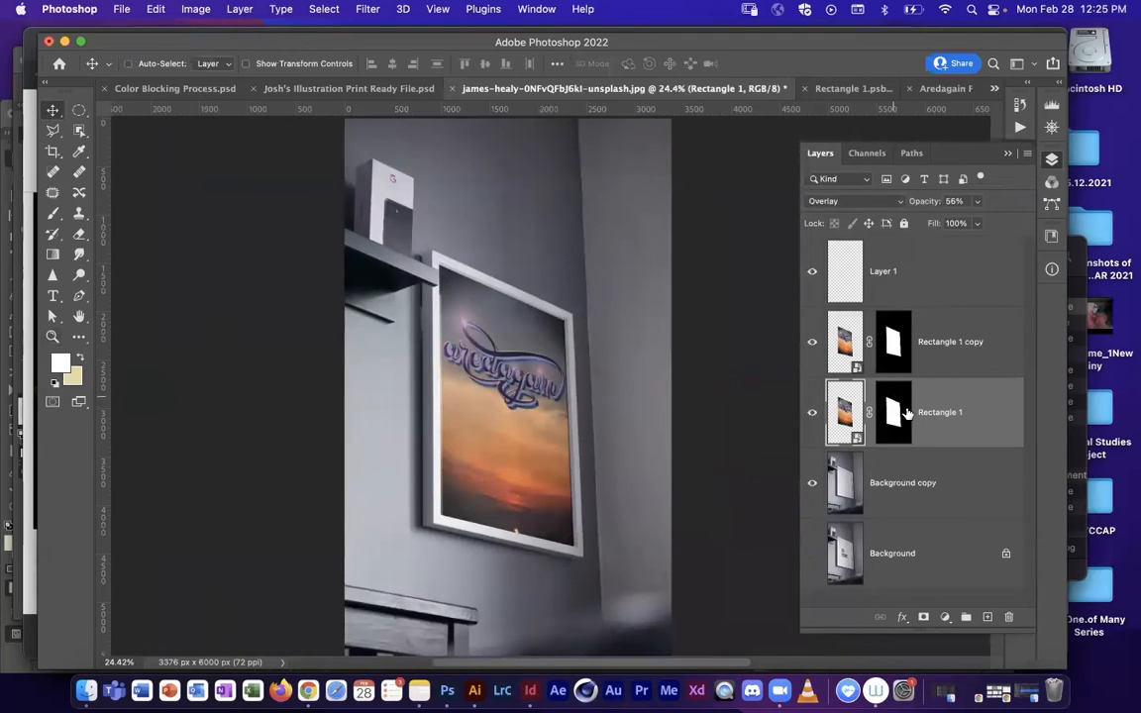
left_click(896, 410)
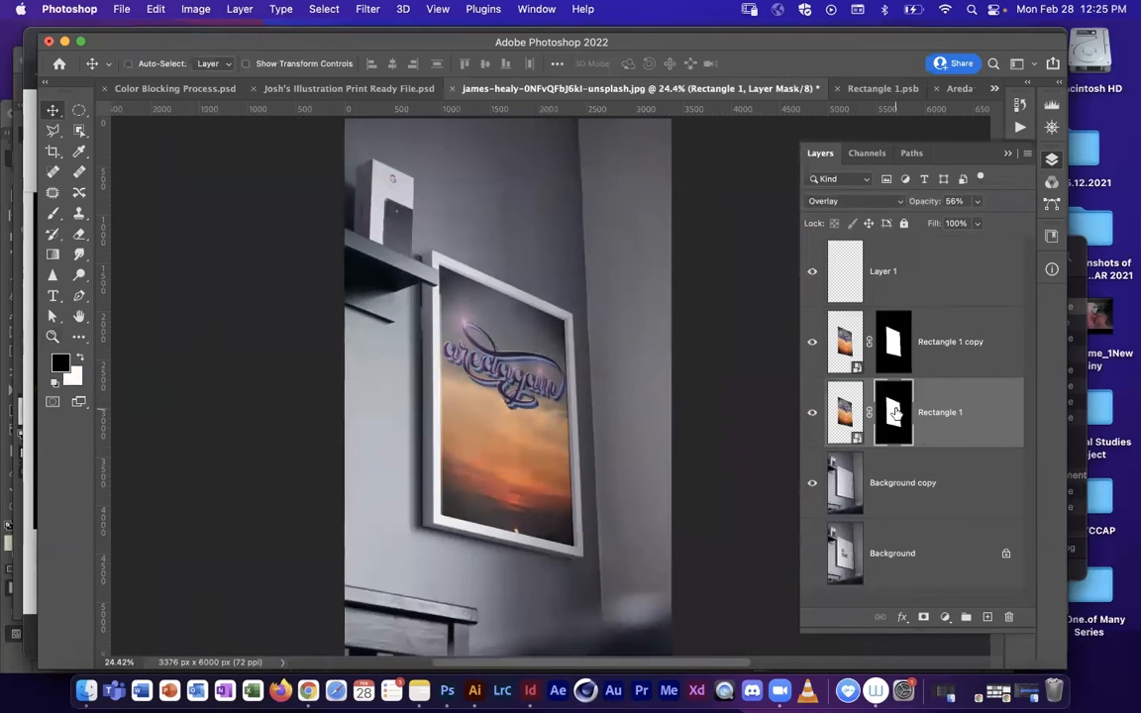
left_click(845, 414)
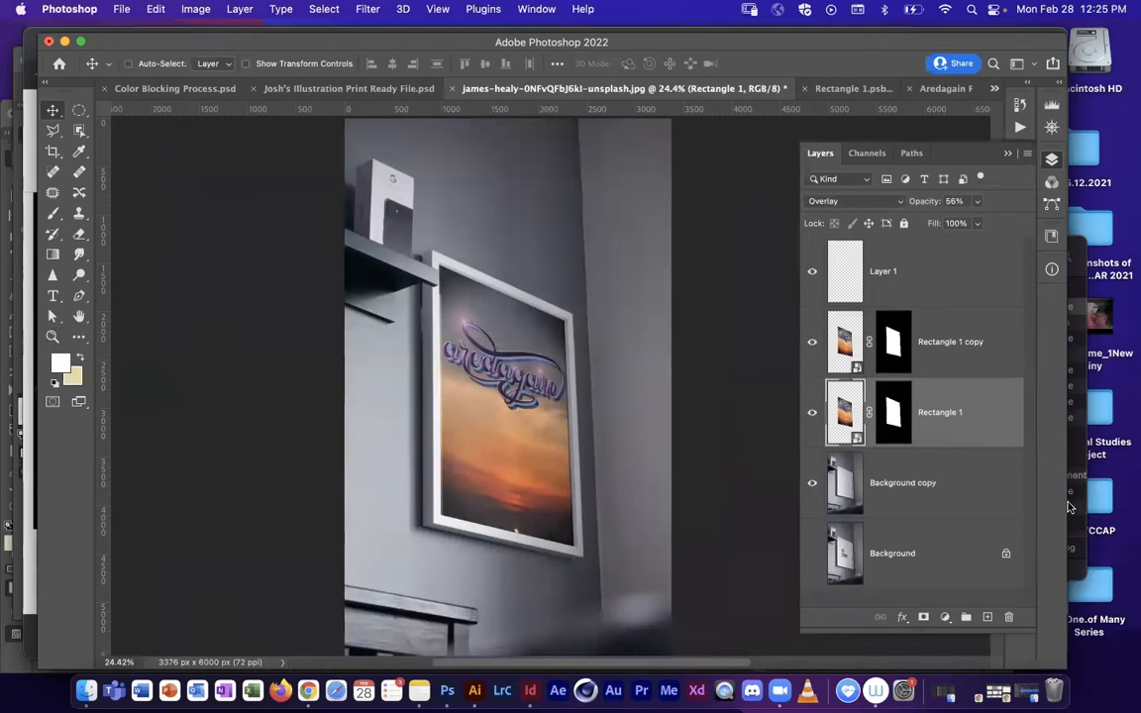
right_click(967, 404)
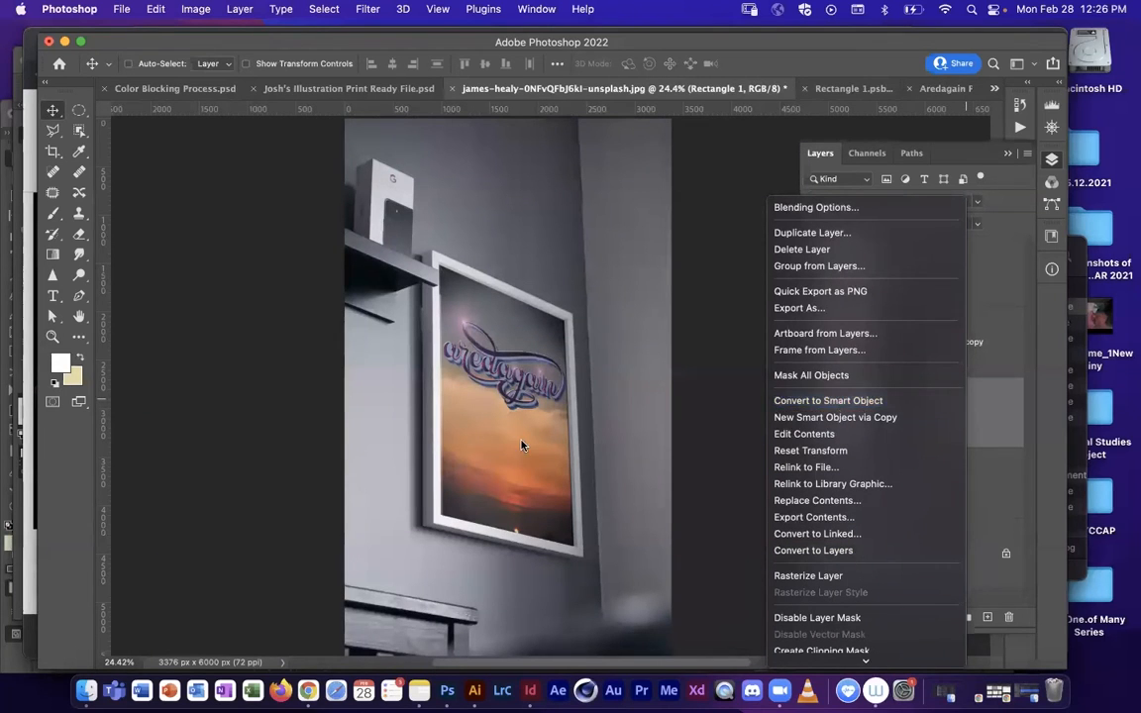
left_click(171, 45)
left_click(156, 9)
mouse_move(198, 359)
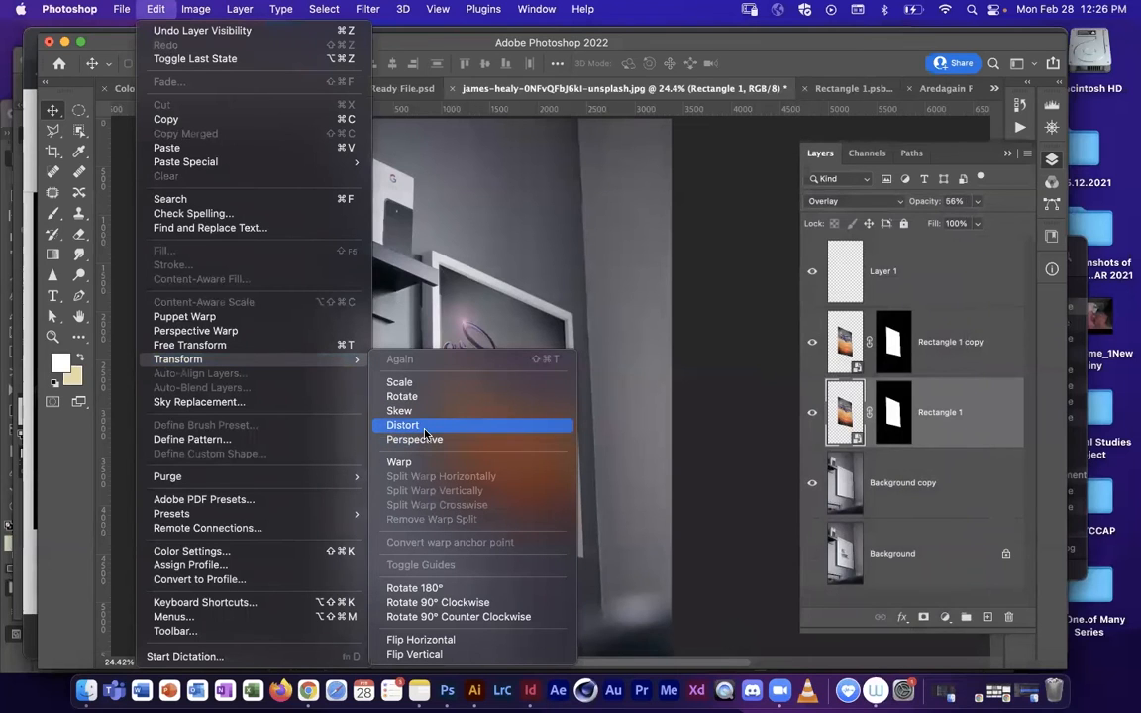
left_click(156, 9)
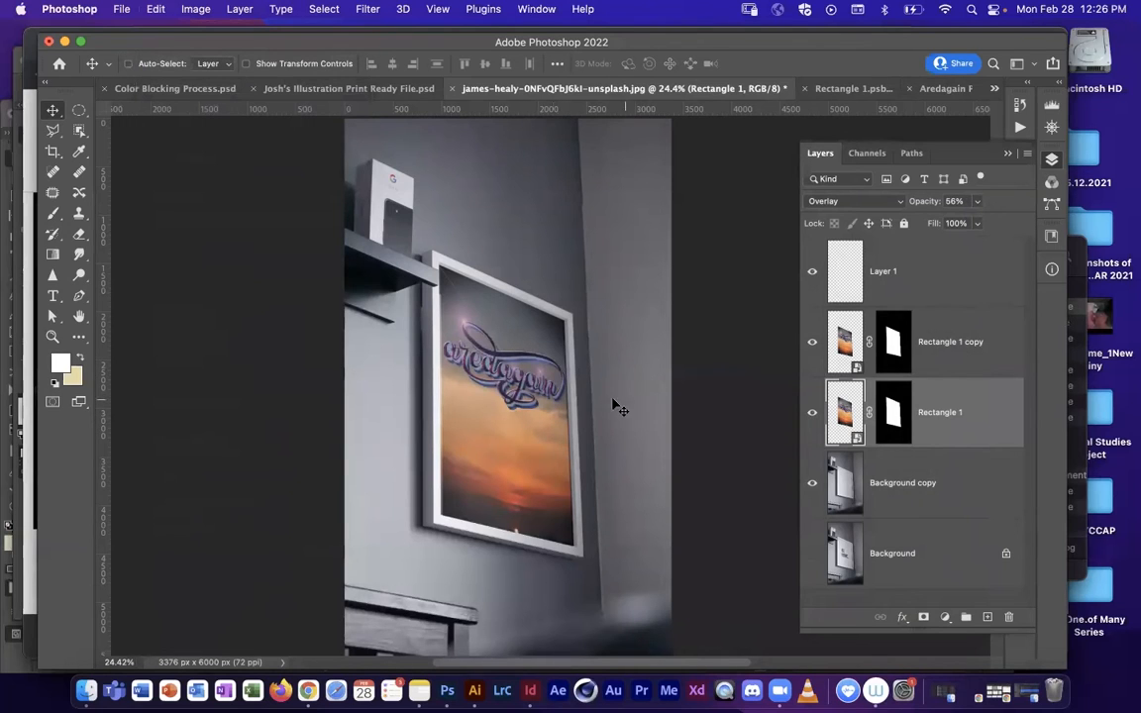
left_click(902, 420)
left_click(835, 318)
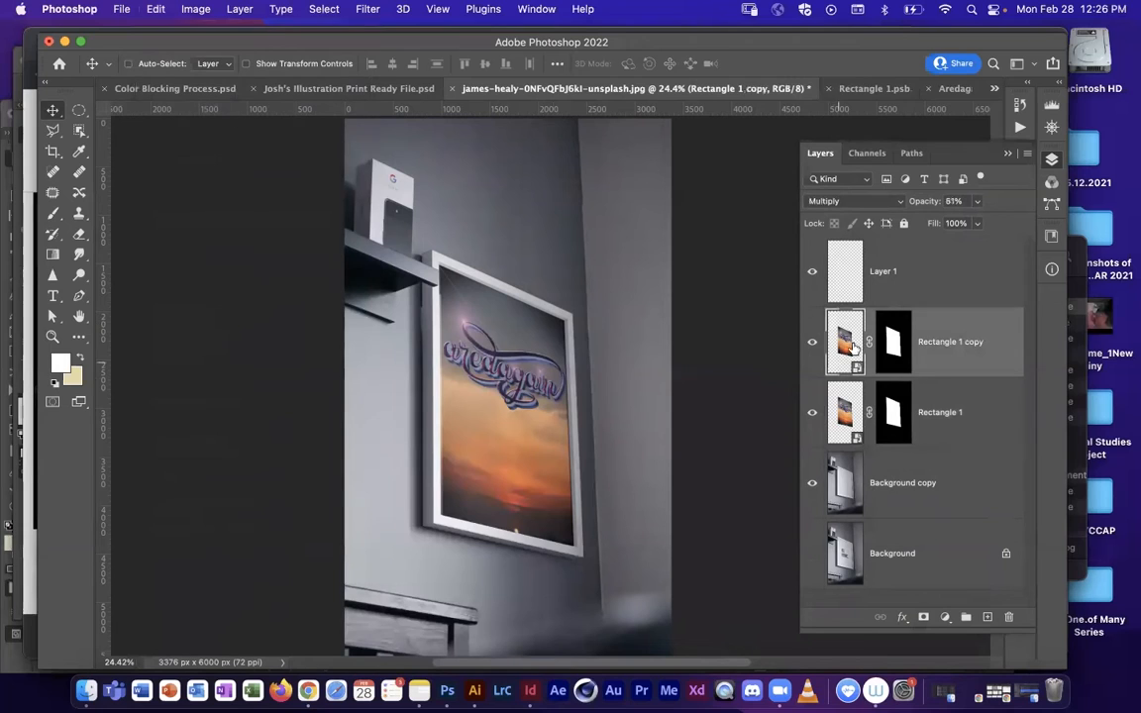
Step: Open the contents of the Rectangle 1 smart object, and flatten the Aredagain Photoshop Process 5 document, discarding its hidden layers
double_click(847, 408)
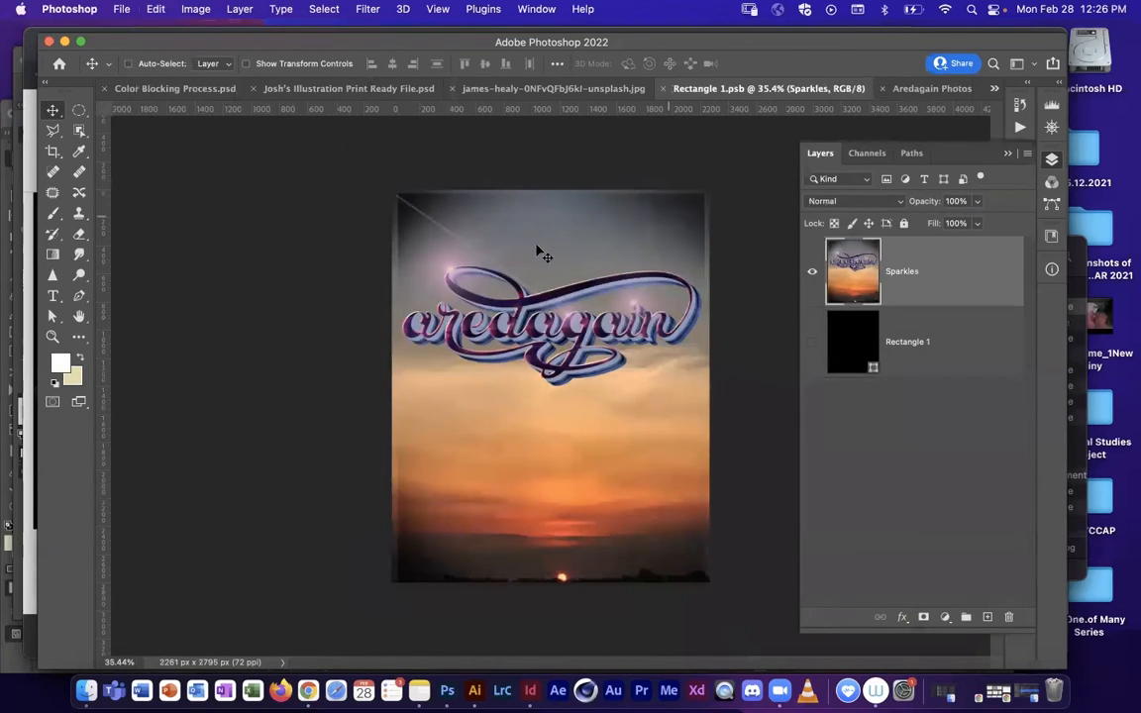
left_click(943, 89)
left_click(639, 87)
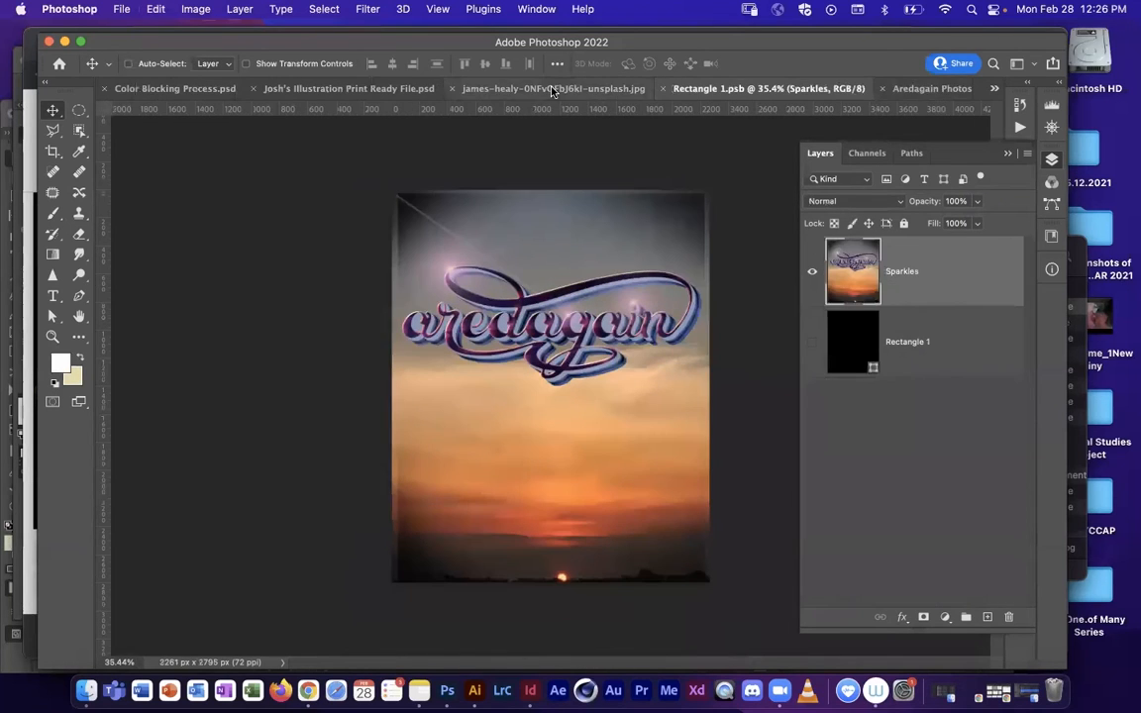
left_click(857, 88)
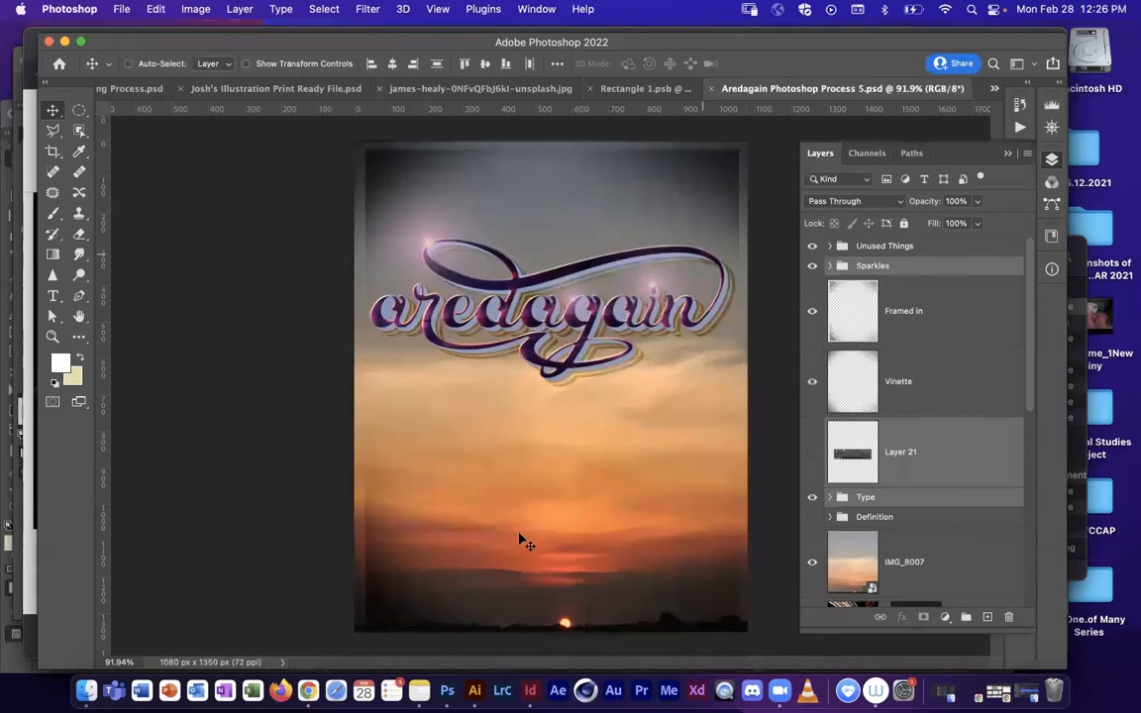
left_click(1027, 155)
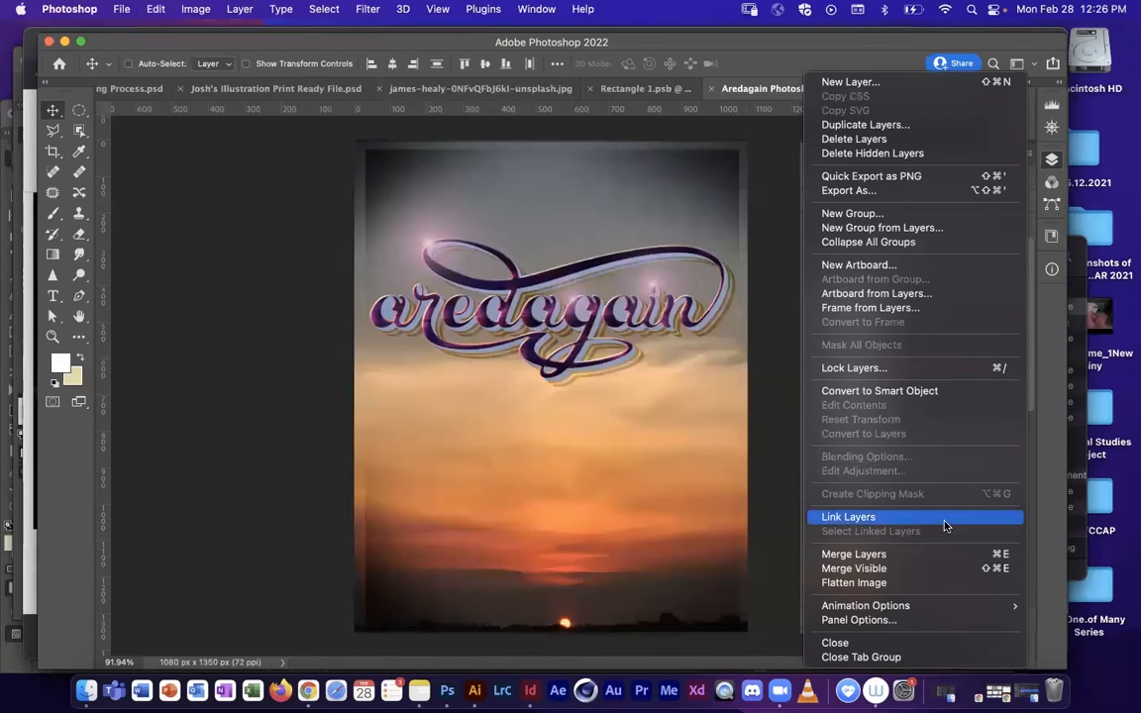
left_click(897, 585)
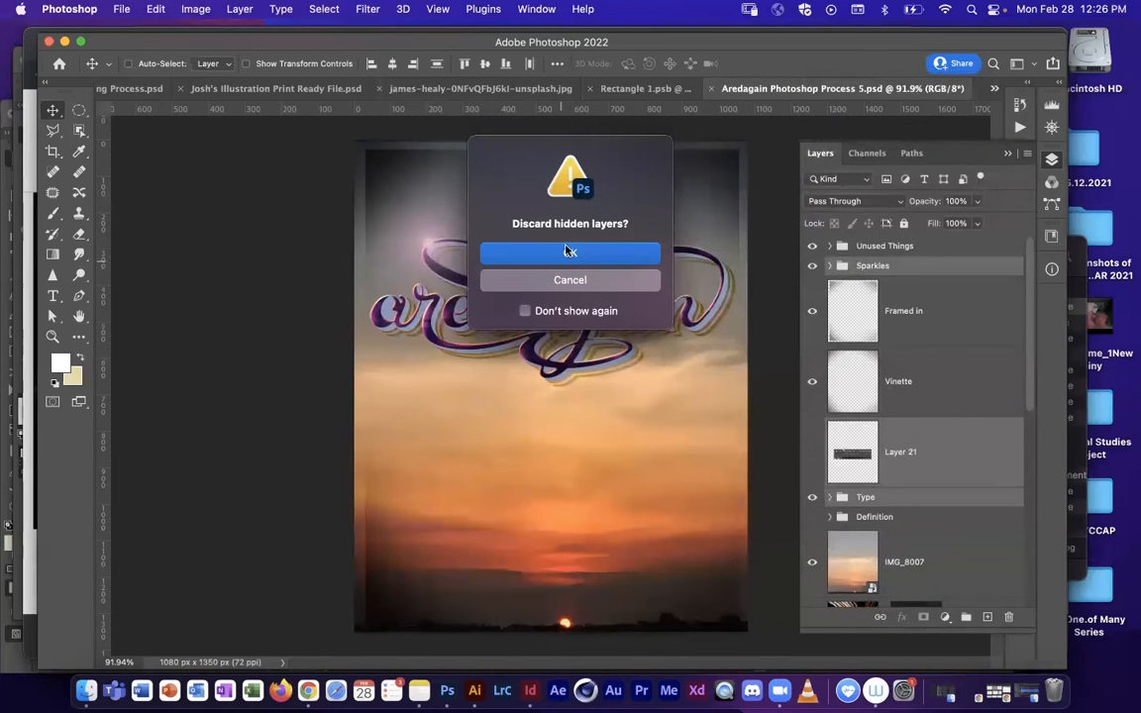
left_click(614, 260)
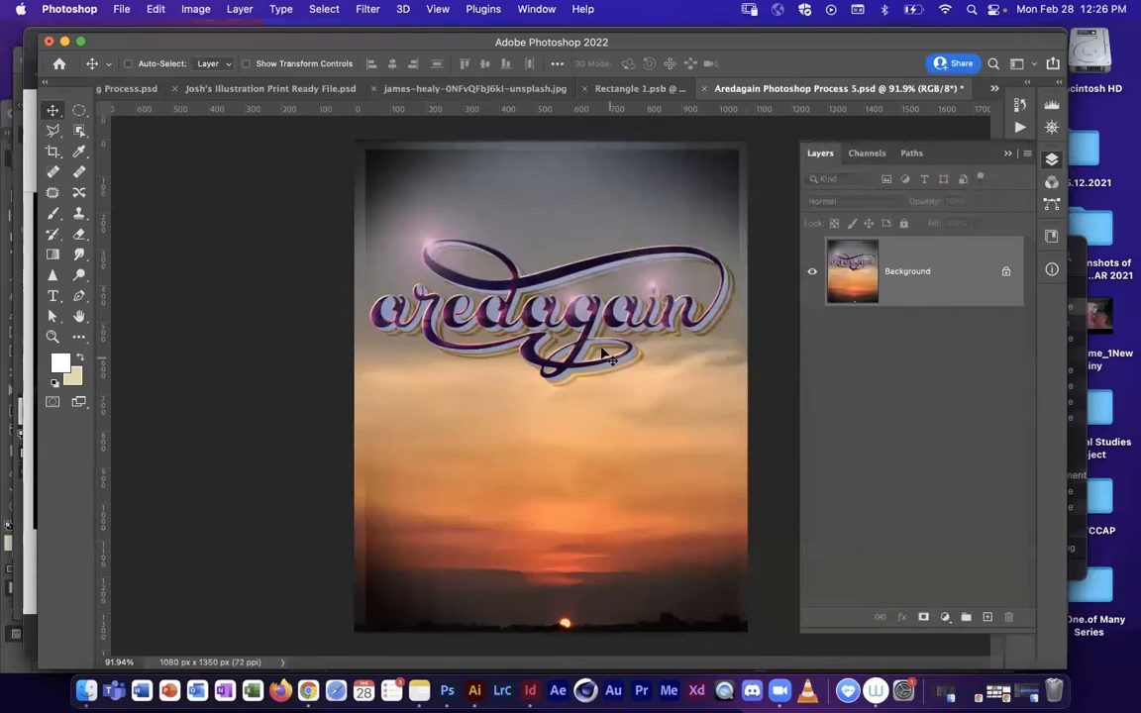
Step: Try copying the flattened artwork into Rectangle 1.psb and scaling the Sparkles layer, undoing both changes
left_click(626, 89)
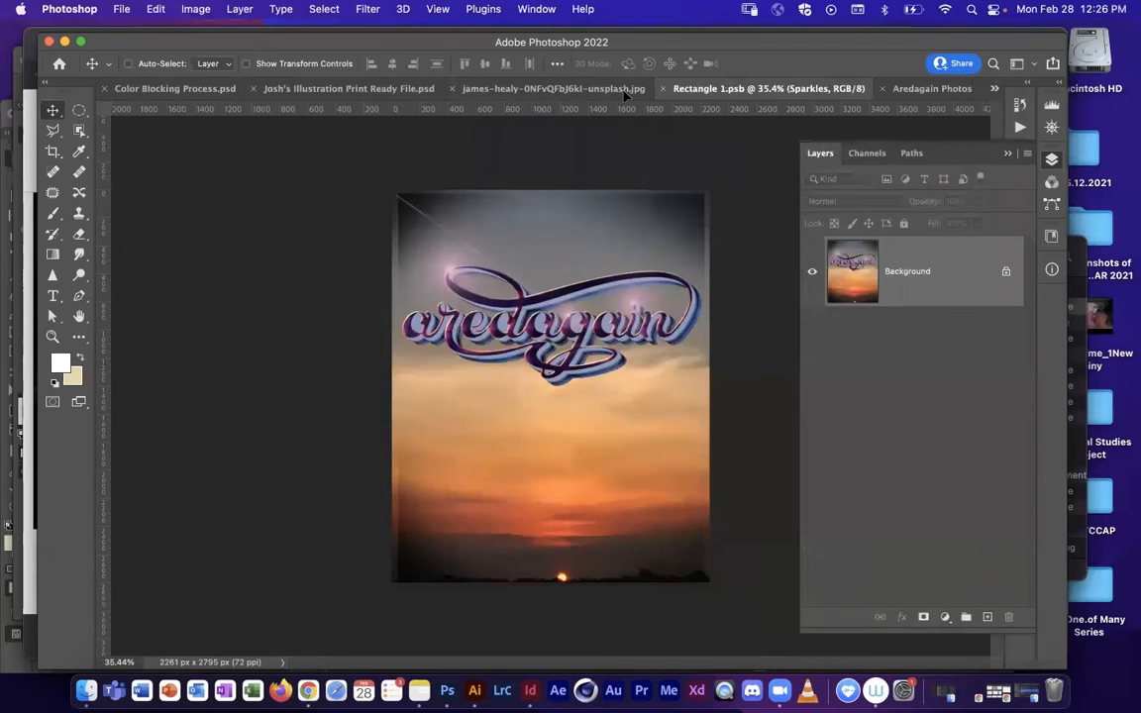
left_click_drag(554, 388, 576, 379)
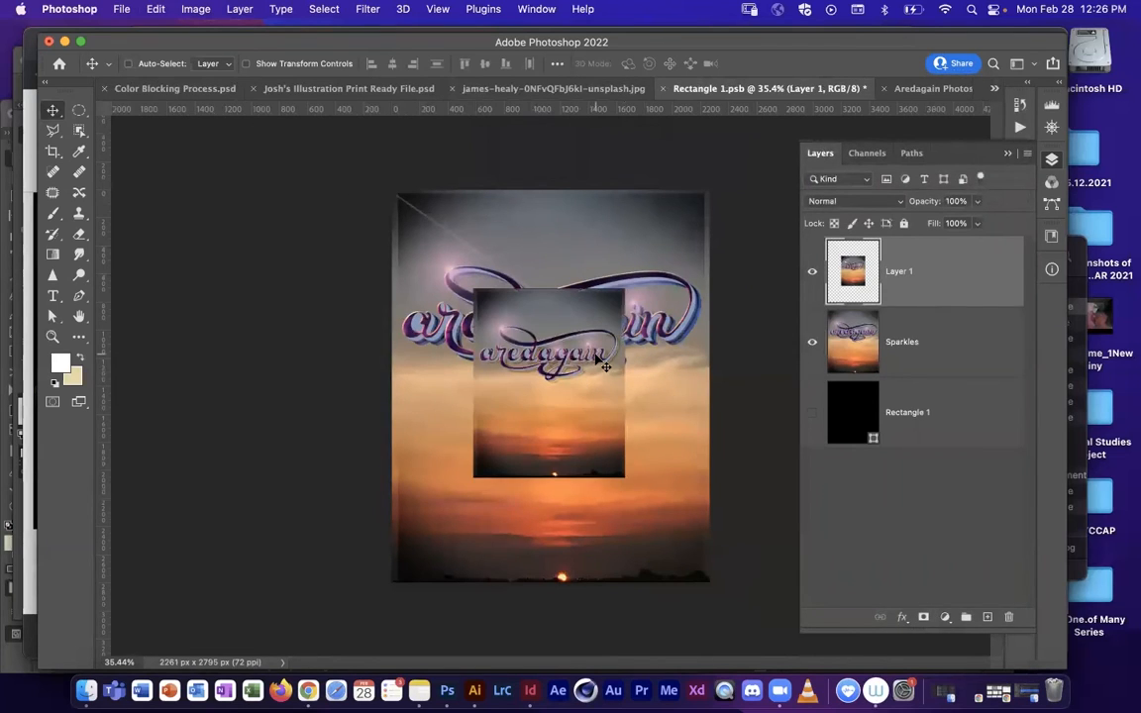
key("super+z")
key("super+t")
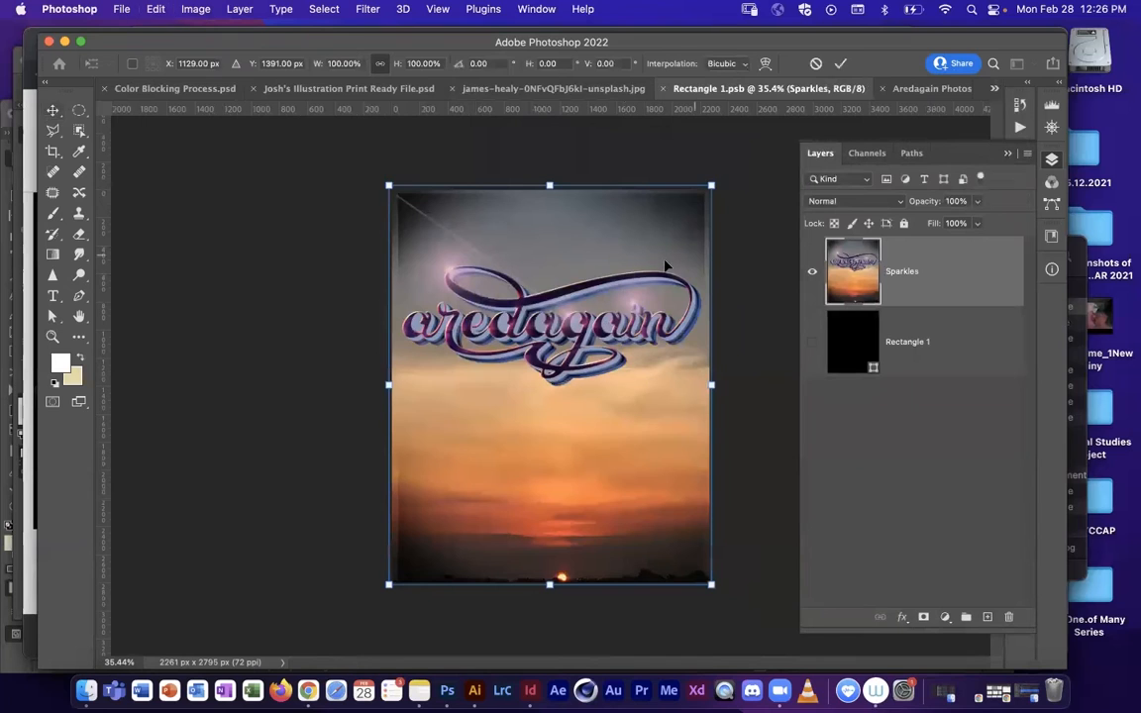
left_click_drag(713, 186, 713, 194)
key("super+z")
key("Return")
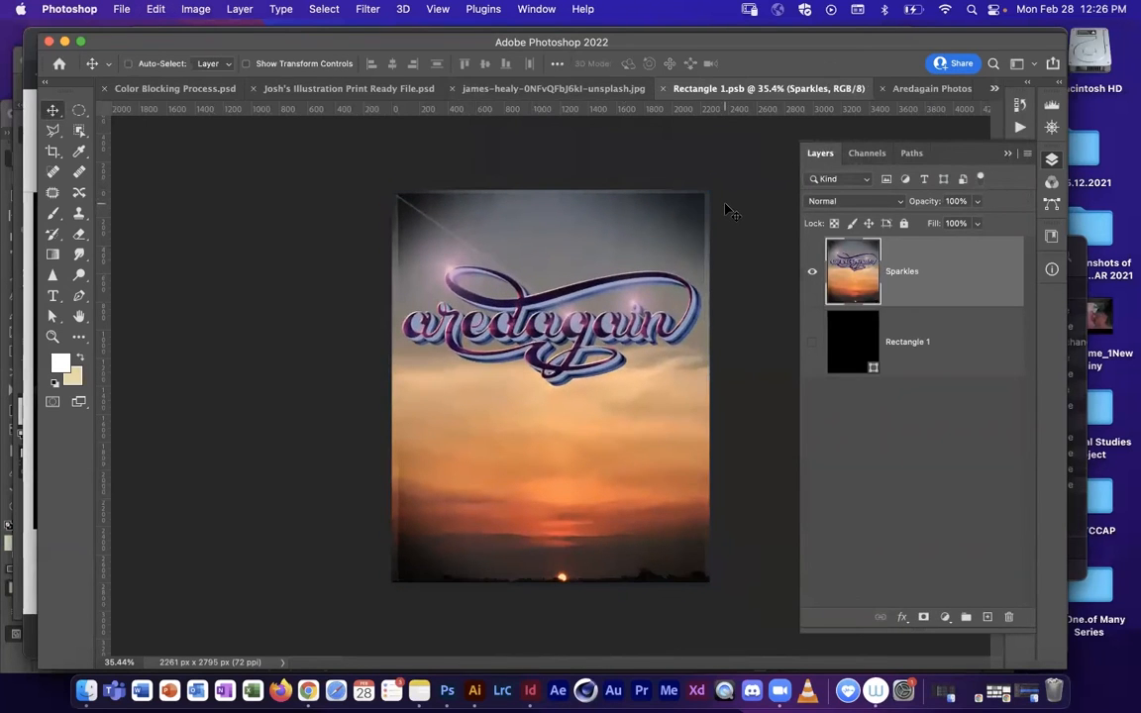
Step: In the james-healy mockup, paint white on Rectangle 1's mask to extend the artwork into the frame's inner lower-right corner
left_click(522, 90)
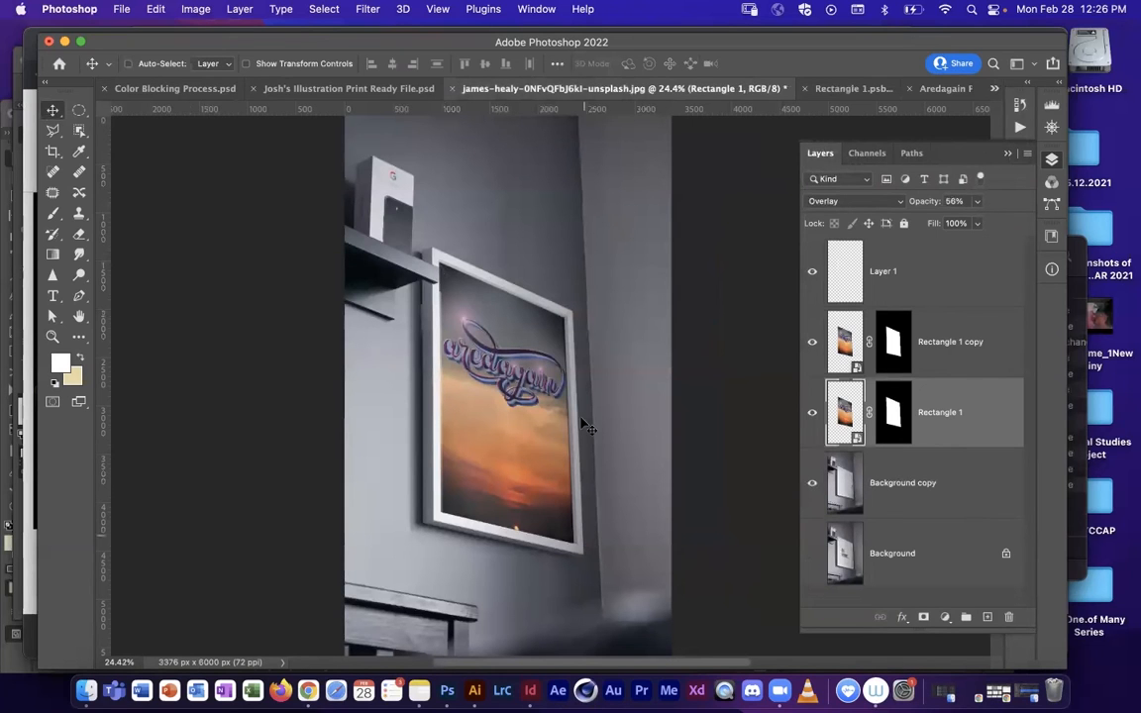
key("z")
left_click_drag(561, 506, 619, 361)
left_click_drag(608, 443, 804, 382)
key("v")
left_click(888, 421)
key("d")
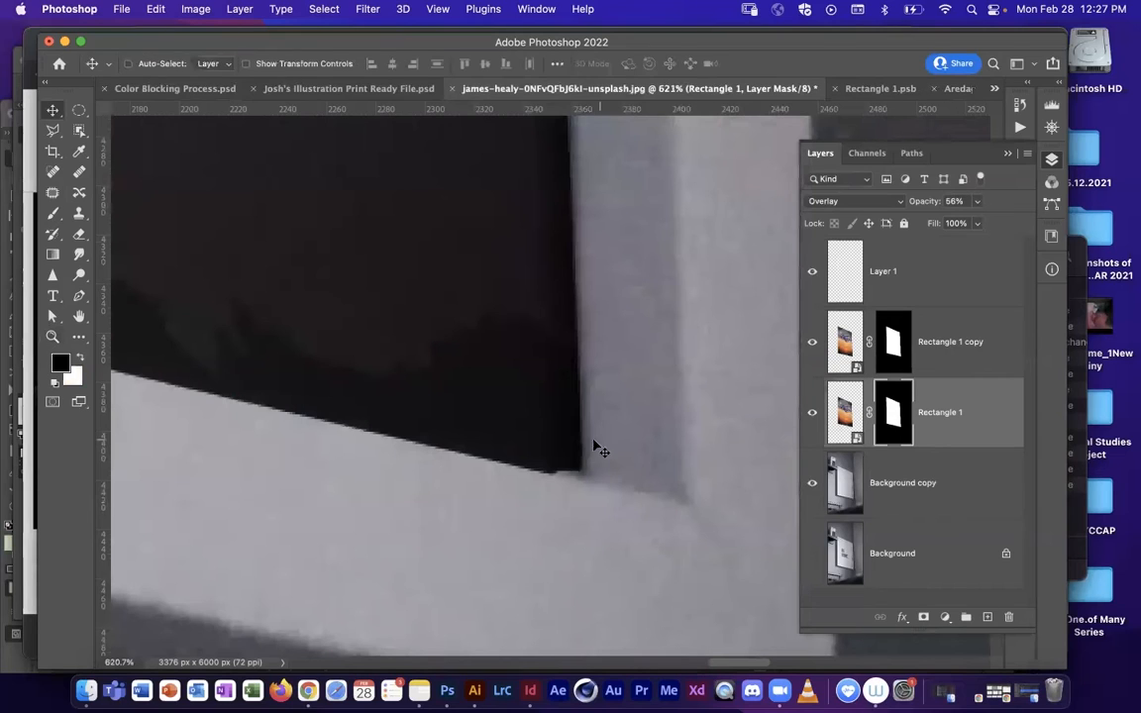
key("b")
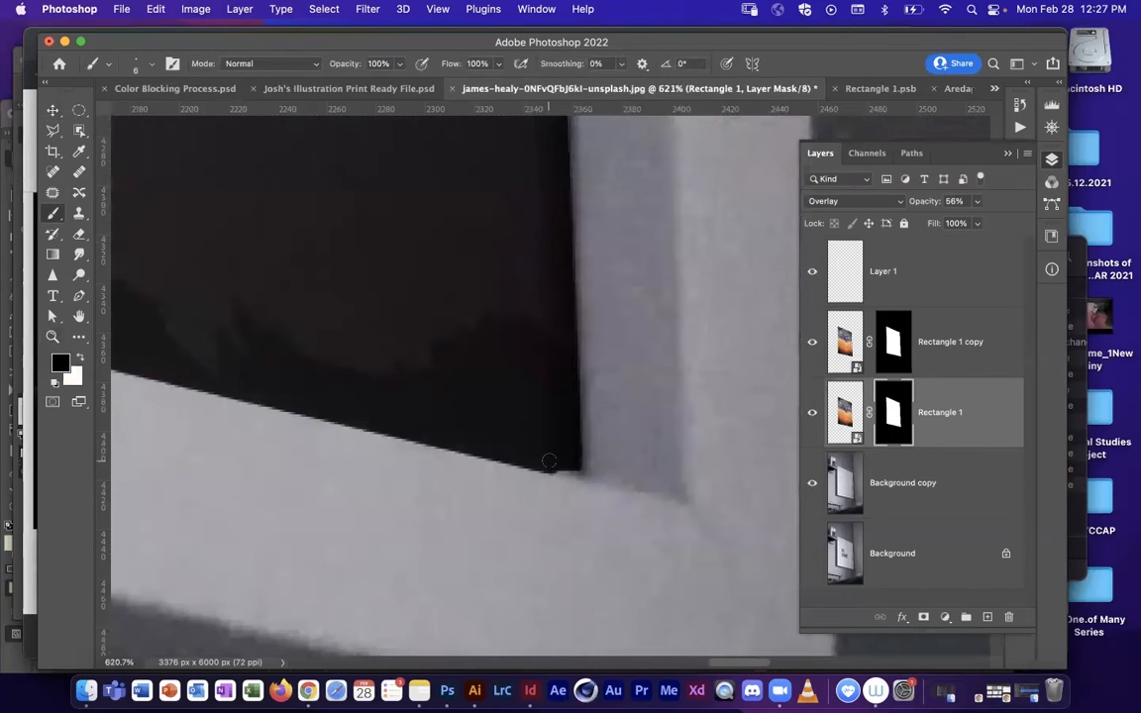
key("x")
left_click_drag(575, 468, 574, 465)
Step: Refine the lower-right corner of the artwork with black on the masks of Rectangle 1 copy and Rectangle 1
left_click(909, 347)
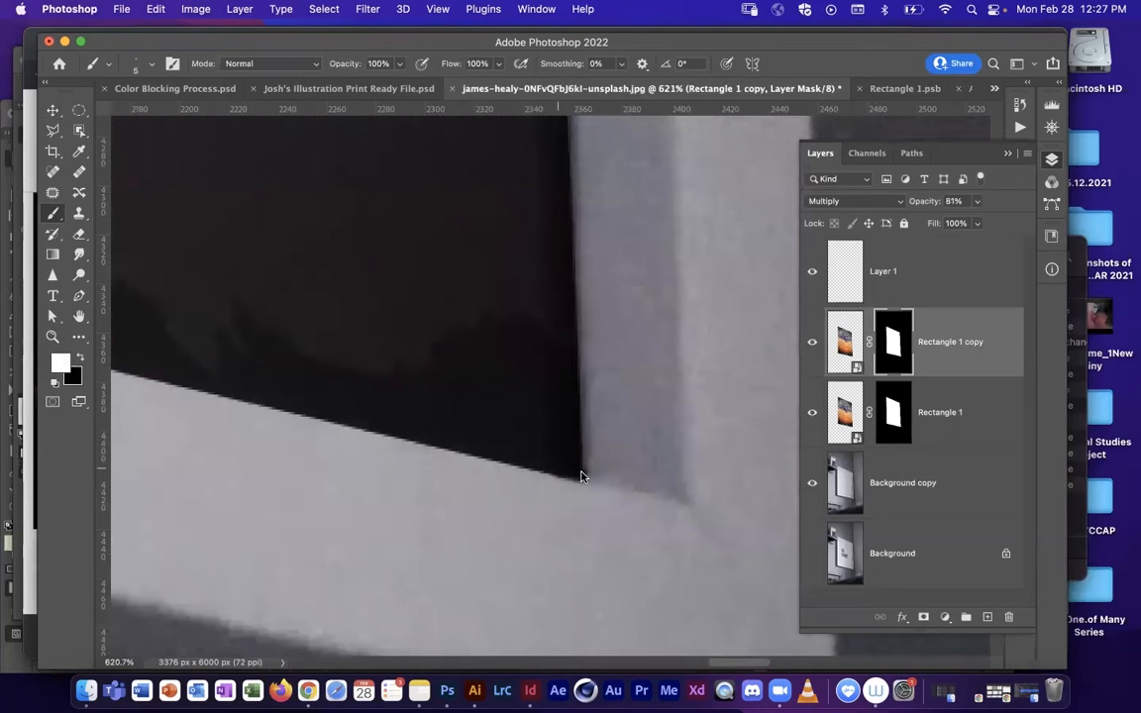
key("x")
left_click(890, 396)
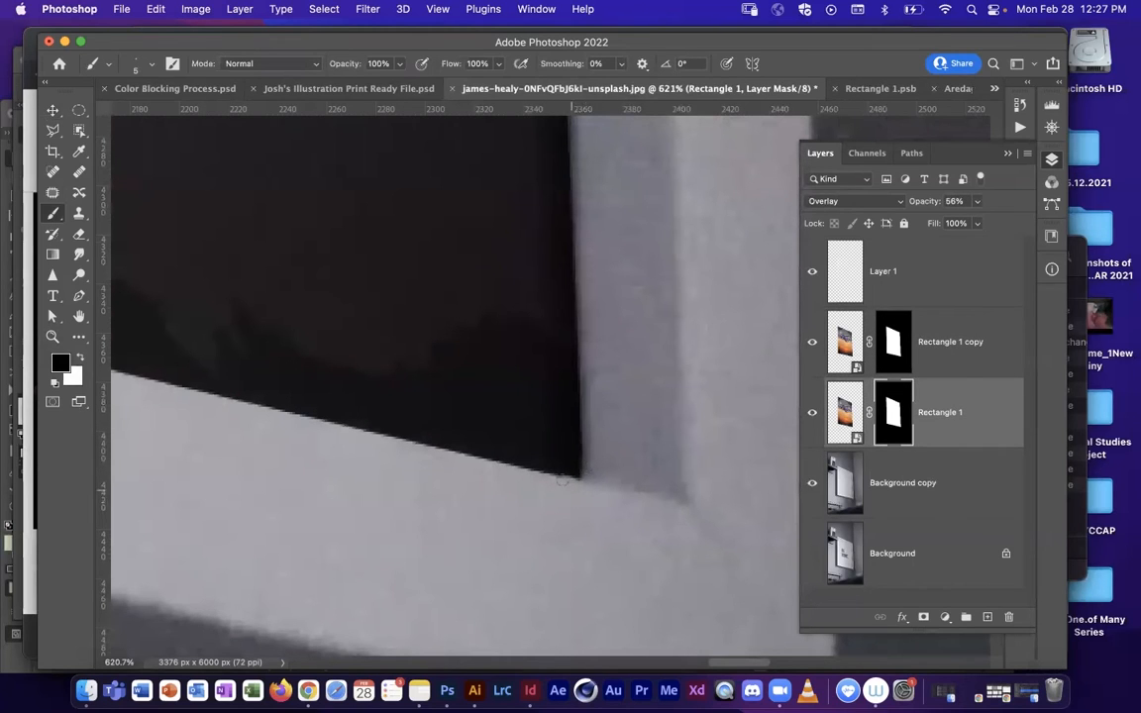
left_click_drag(588, 353, 589, 583)
Step: Review the framed artwork and compare it with the Rectangle 1 layer hidden and shown
key("z")
left_click_drag(627, 329, 516, 275)
left_click_drag(503, 210, 551, 507)
left_click_drag(614, 321, 531, 333)
left_click_drag(554, 267, 482, 436)
left_click_drag(519, 394, 535, 394)
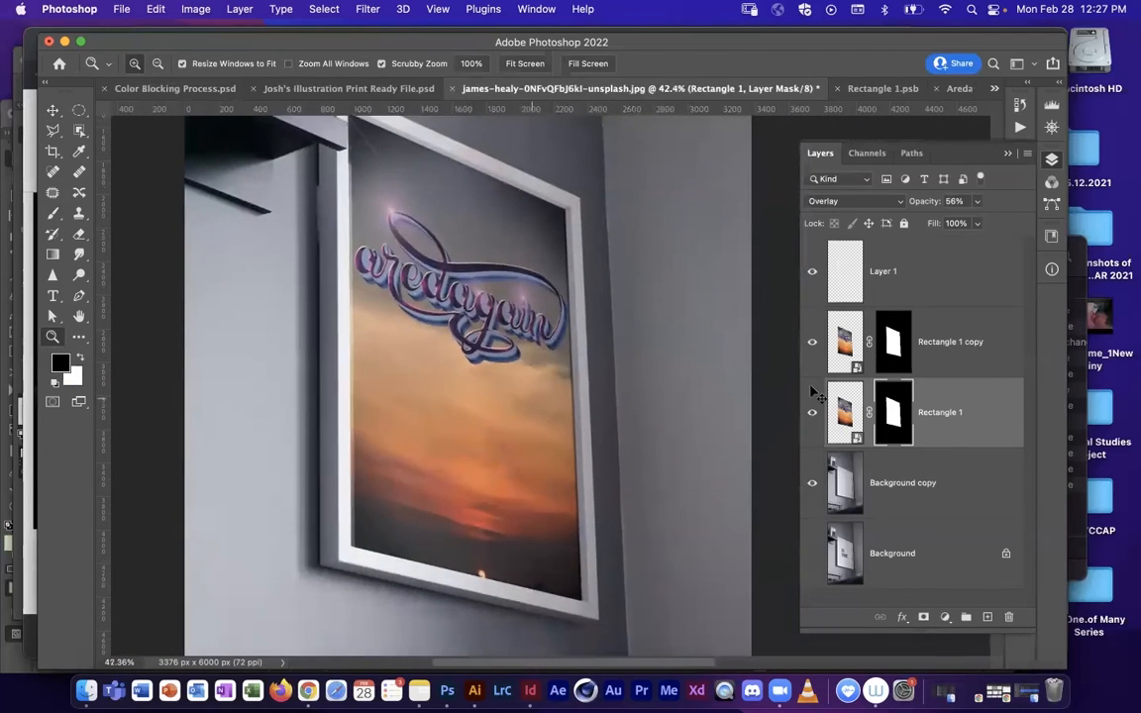
key("v")
left_click(844, 420)
left_click(811, 413)
left_click(811, 413)
left_click(812, 413)
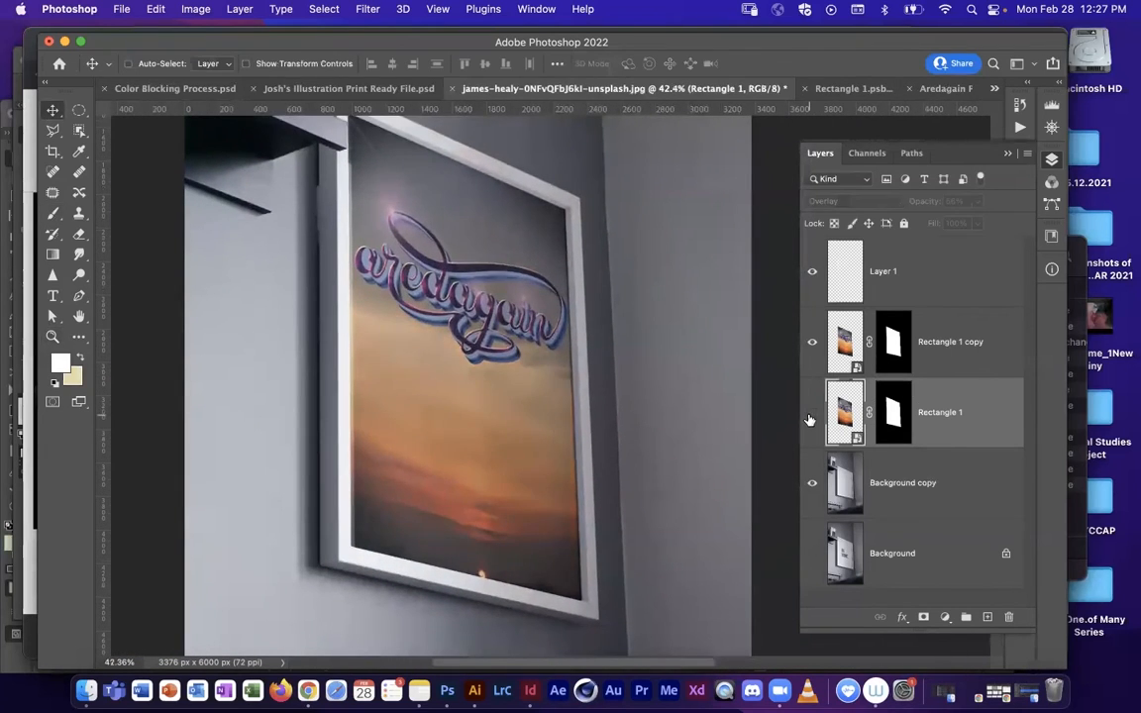
left_click(811, 413)
left_click(810, 347)
left_click(810, 347)
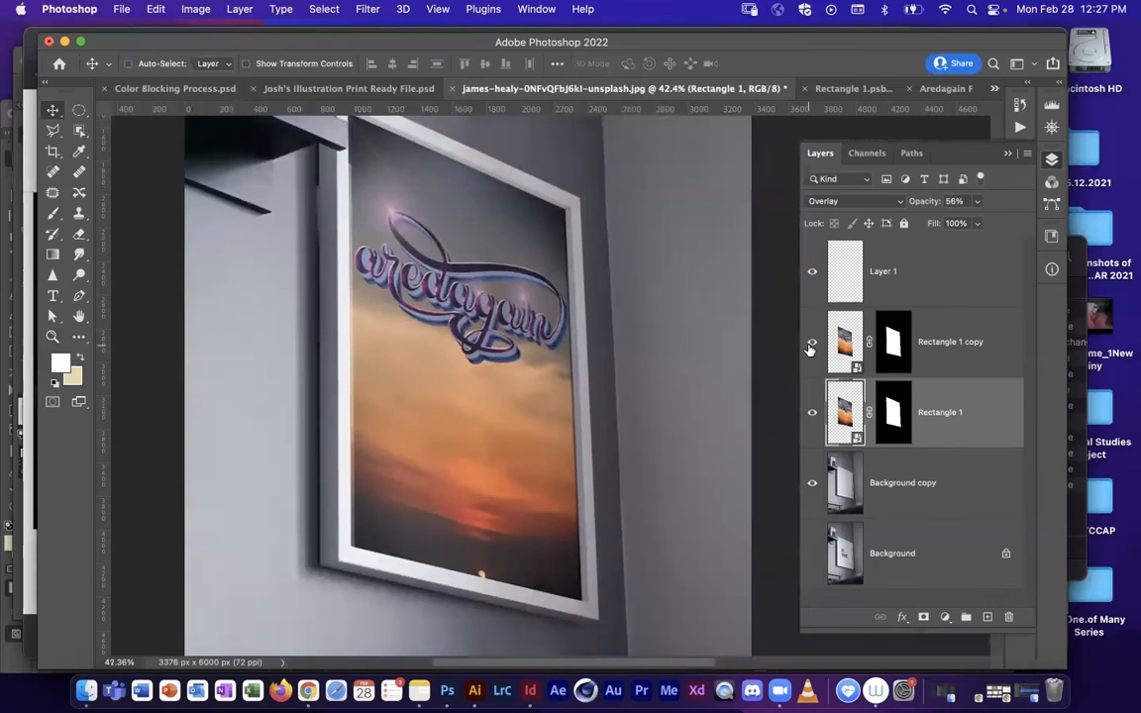
left_click(811, 412)
left_click(811, 412)
left_click(811, 413)
left_click(810, 410)
left_click(810, 410)
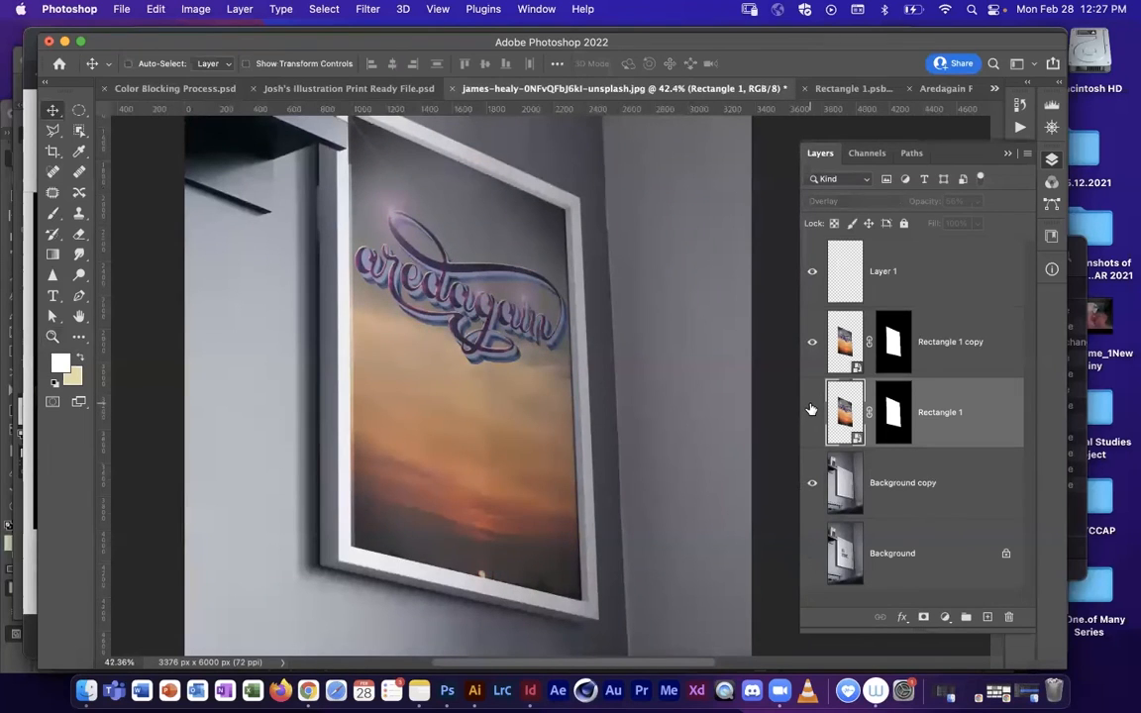
left_click(811, 410)
left_click_drag(586, 342, 624, 330)
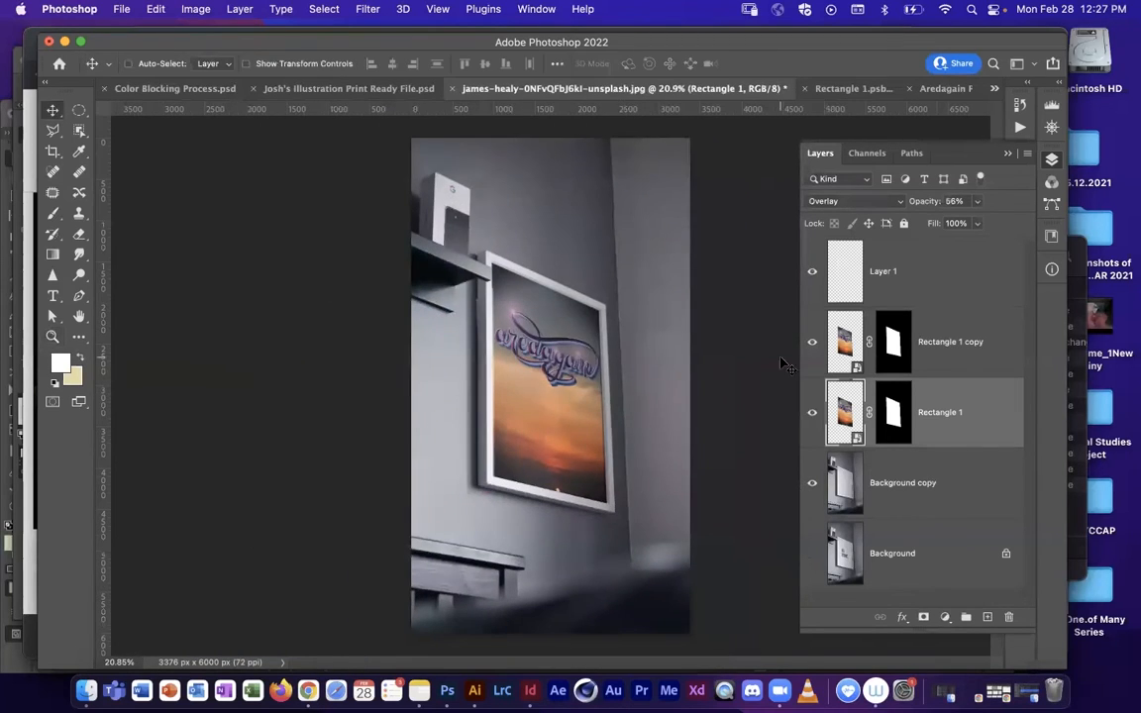
left_click(852, 366)
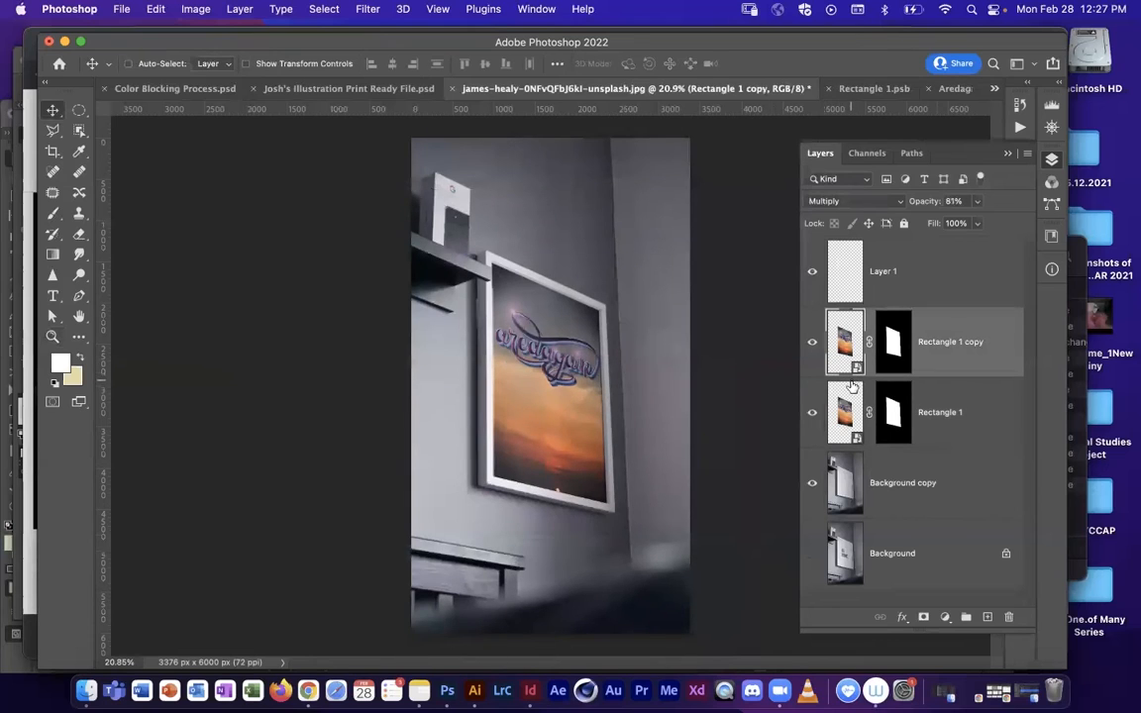
left_click(945, 620)
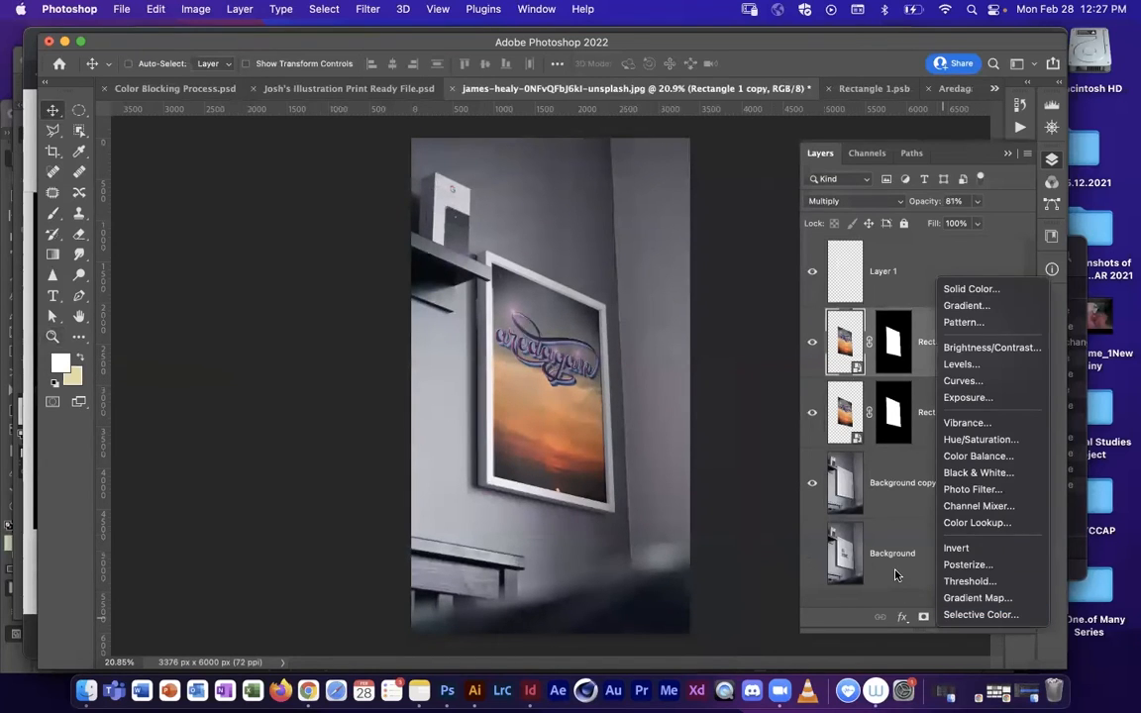
key("Escape")
Step: Rename the painted highlight layer, Layer 1, as Highlight and review its blend mode options
left_click(852, 263)
double_click(882, 271)
type("Highlight")
key("Return")
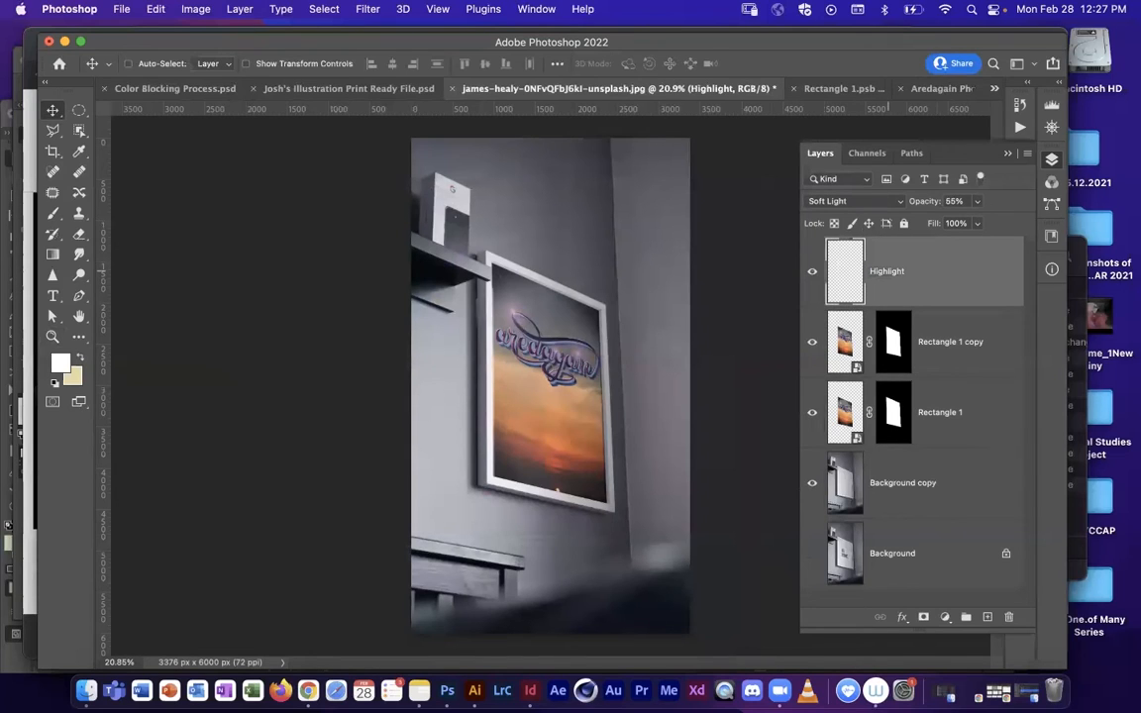
left_click(848, 201)
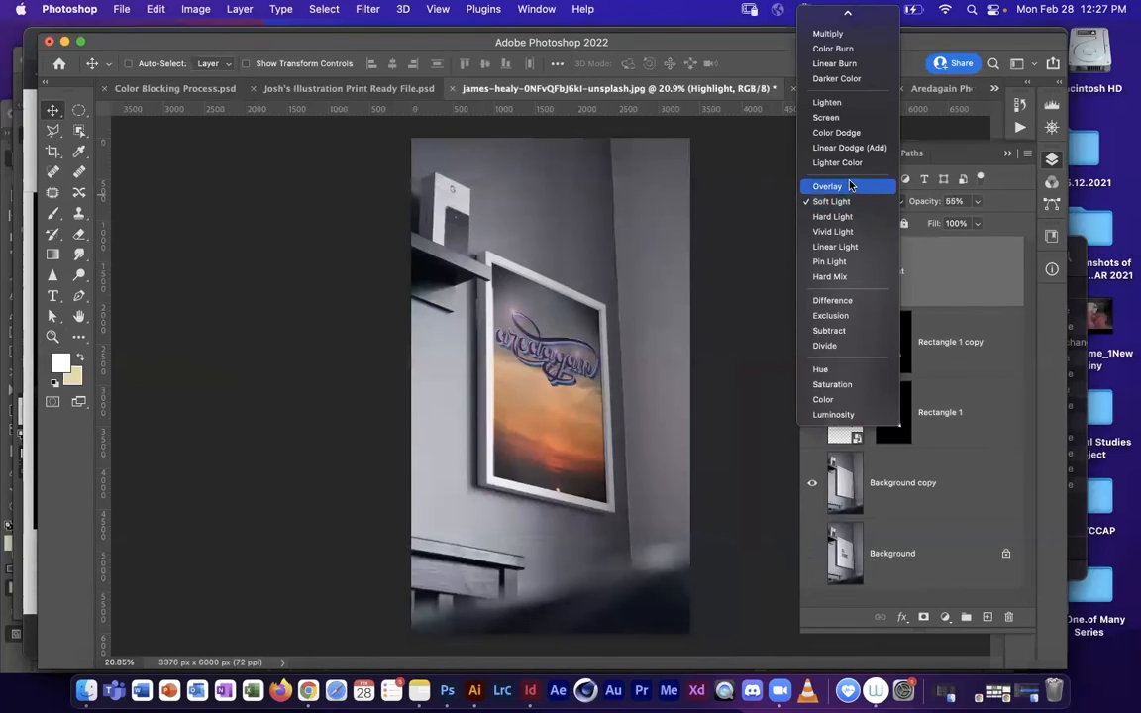
left_click(860, 200)
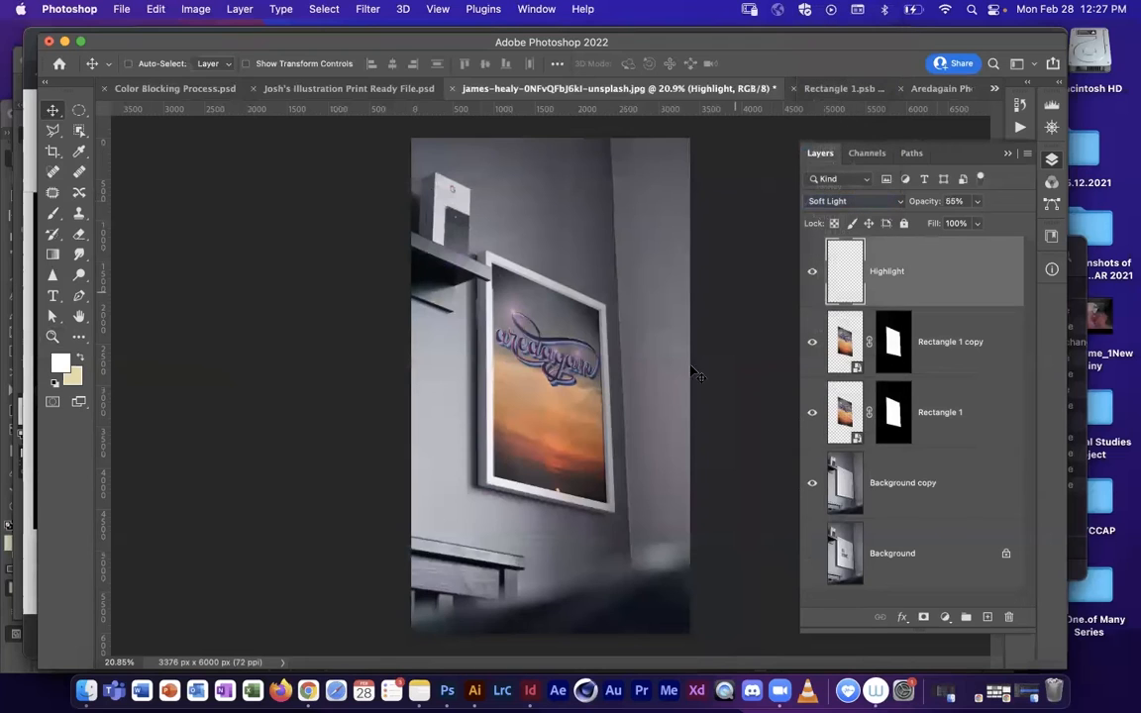
Step: Inspect the framed artwork up close, and add a Curves adjustment layer above the Highlight layer
key("z")
left_click_drag(563, 408, 592, 401)
left_click_drag(718, 421, 655, 402)
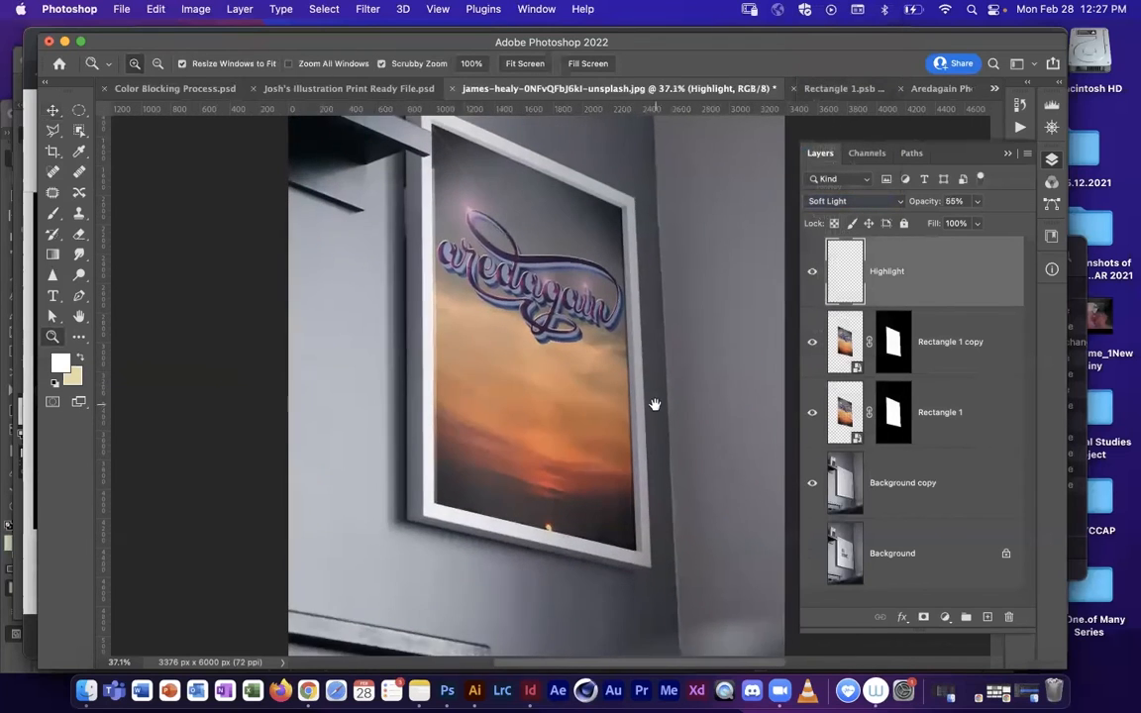
left_click(734, 386, "alt")
key("v")
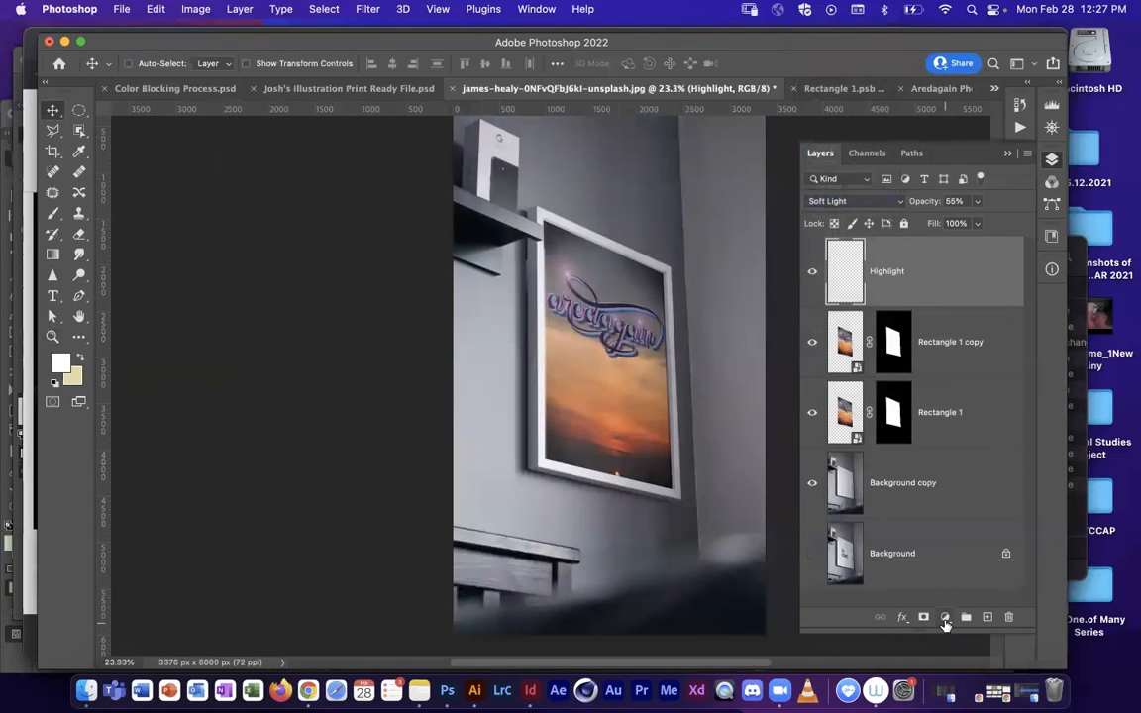
left_click(945, 618)
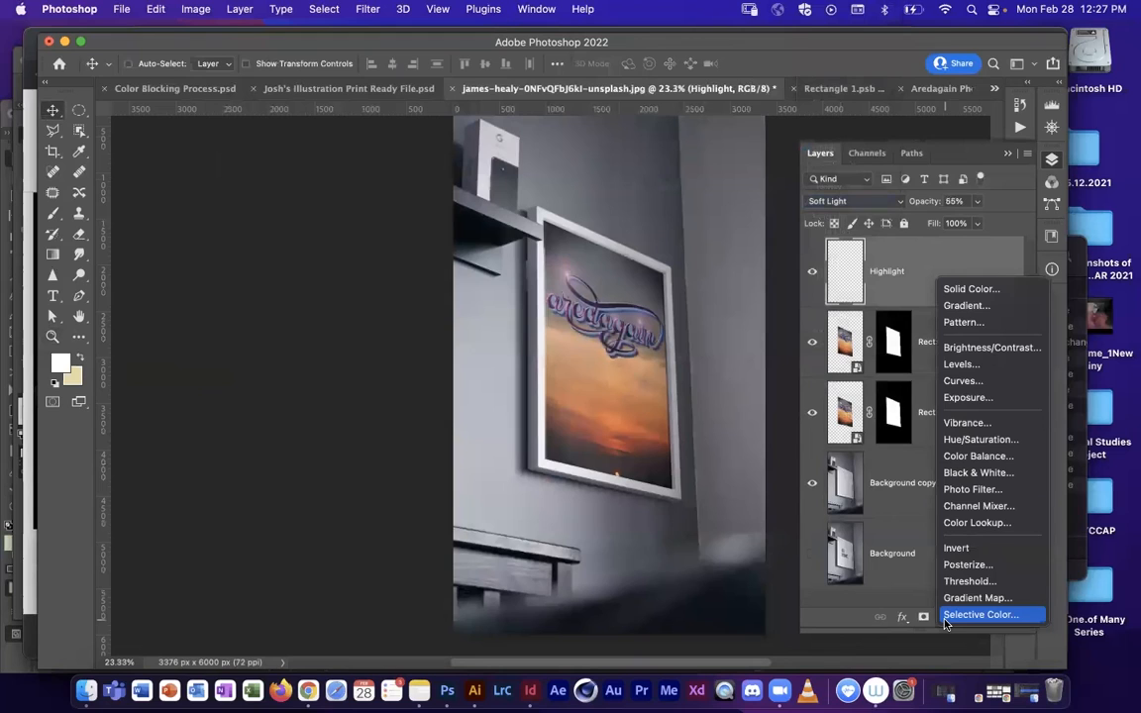
left_click(947, 620)
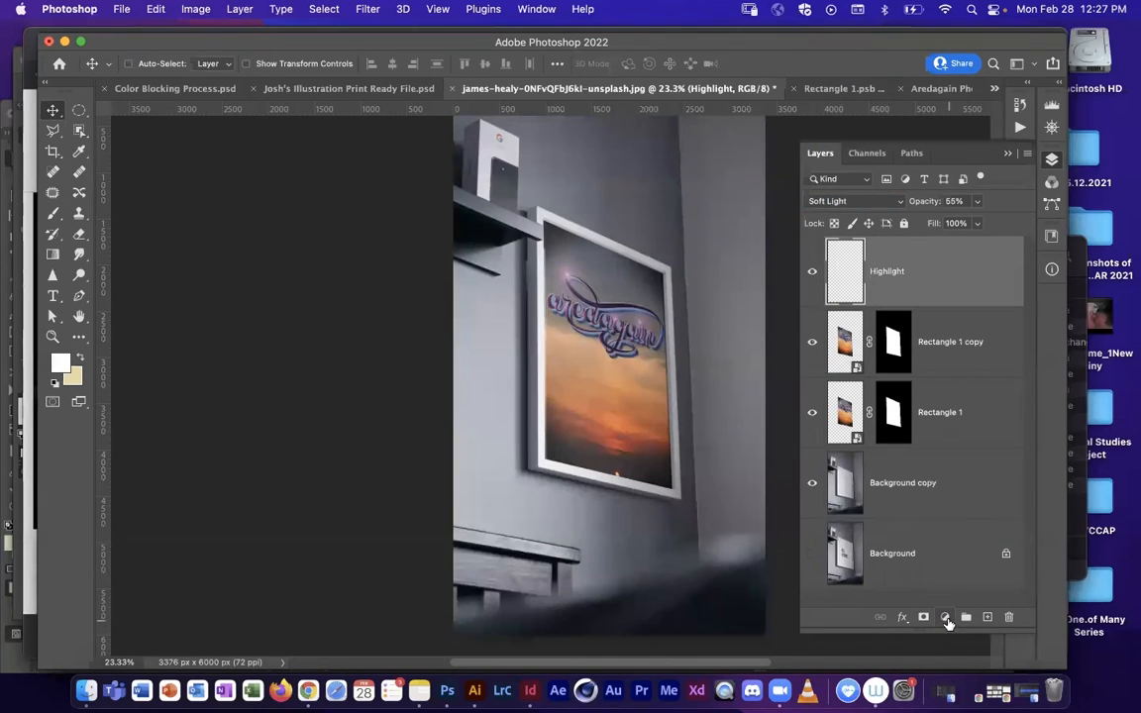
left_click(946, 618)
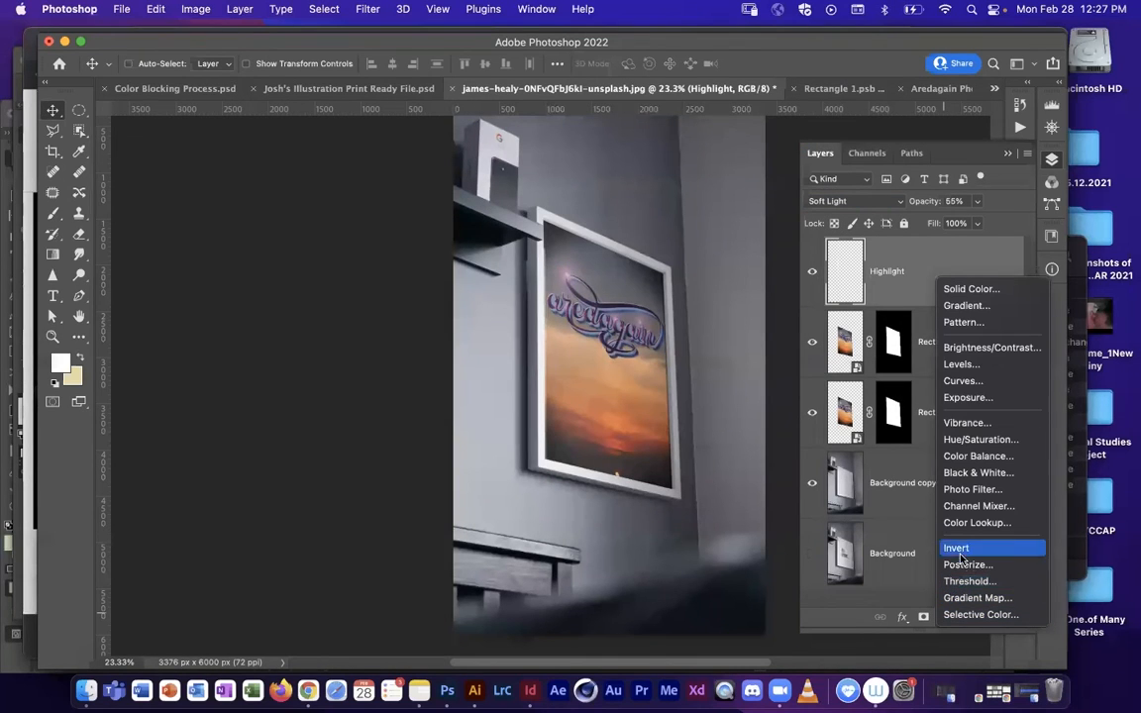
left_click(980, 383)
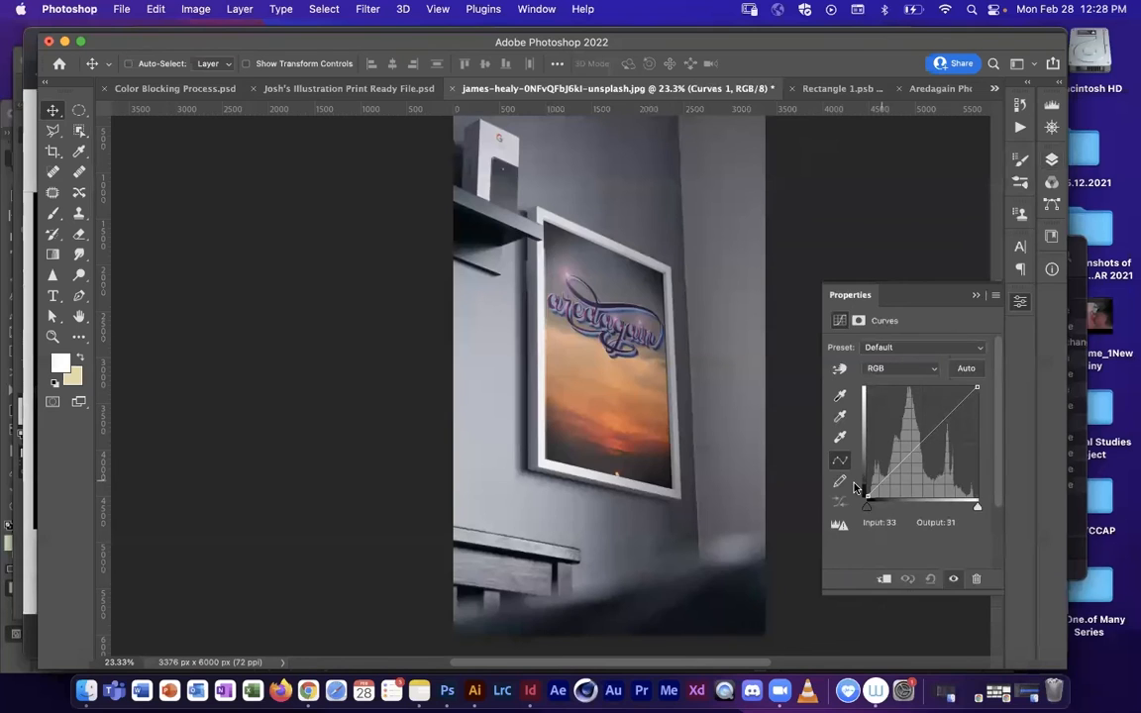
Step: Widen the Curves properties, float them beside the image, and bring the layer stack back into view
left_click_drag(822, 527, 751, 527)
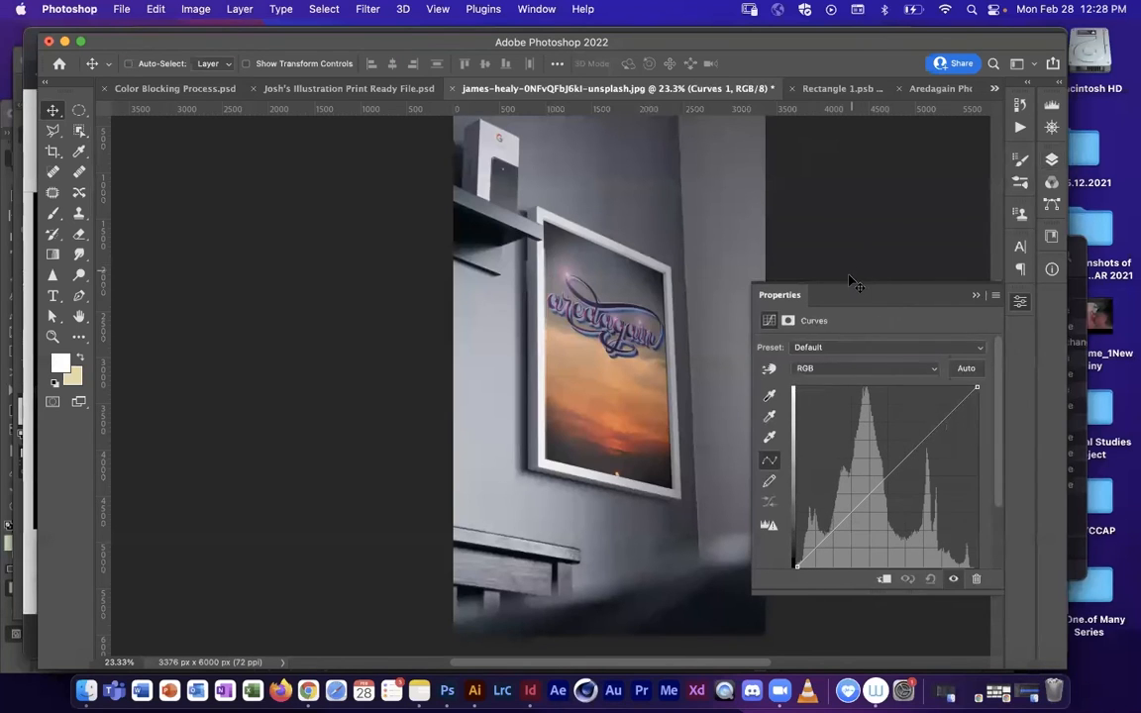
left_click_drag(845, 287, 224, 163)
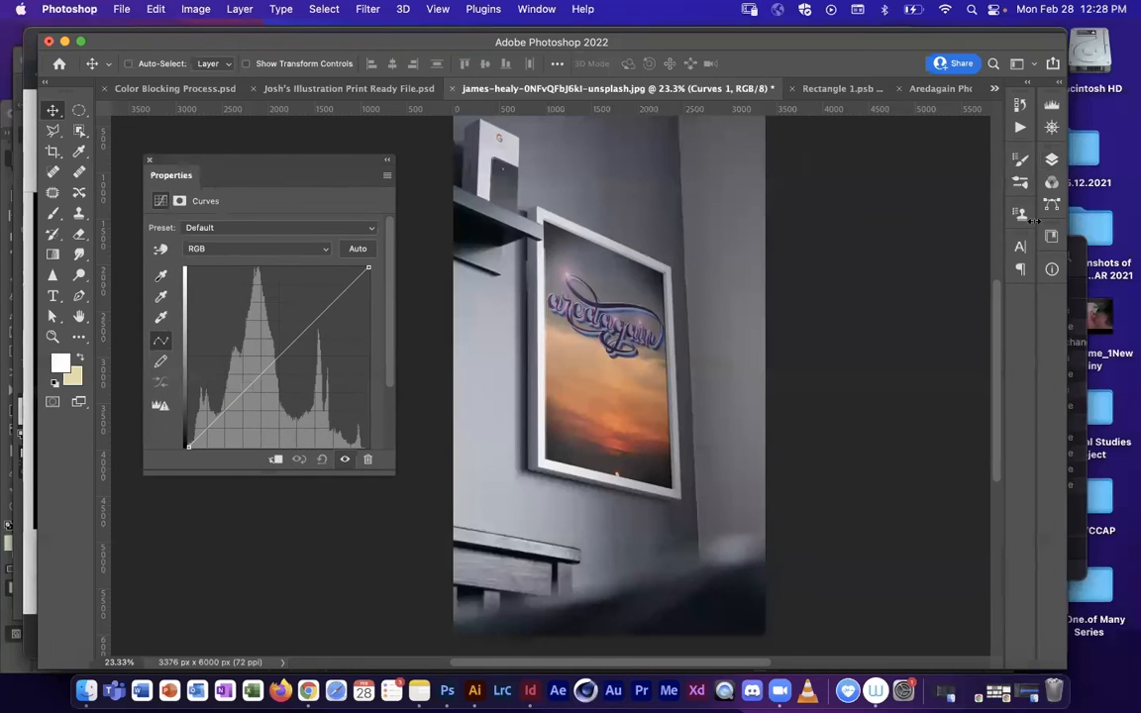
left_click(1052, 158)
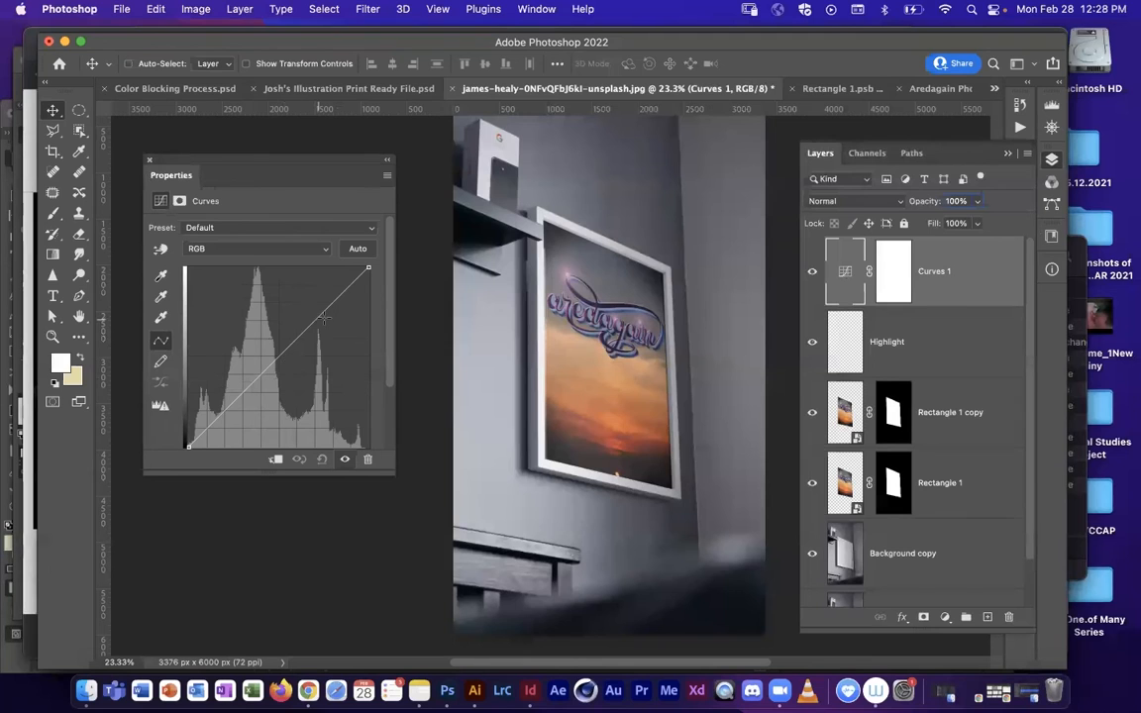
Step: Shape the Curves 1 RGB curve with two points, lifting the shadows slightly and lowering the highlights to soften the contrast
left_click_drag(330, 304, 329, 308)
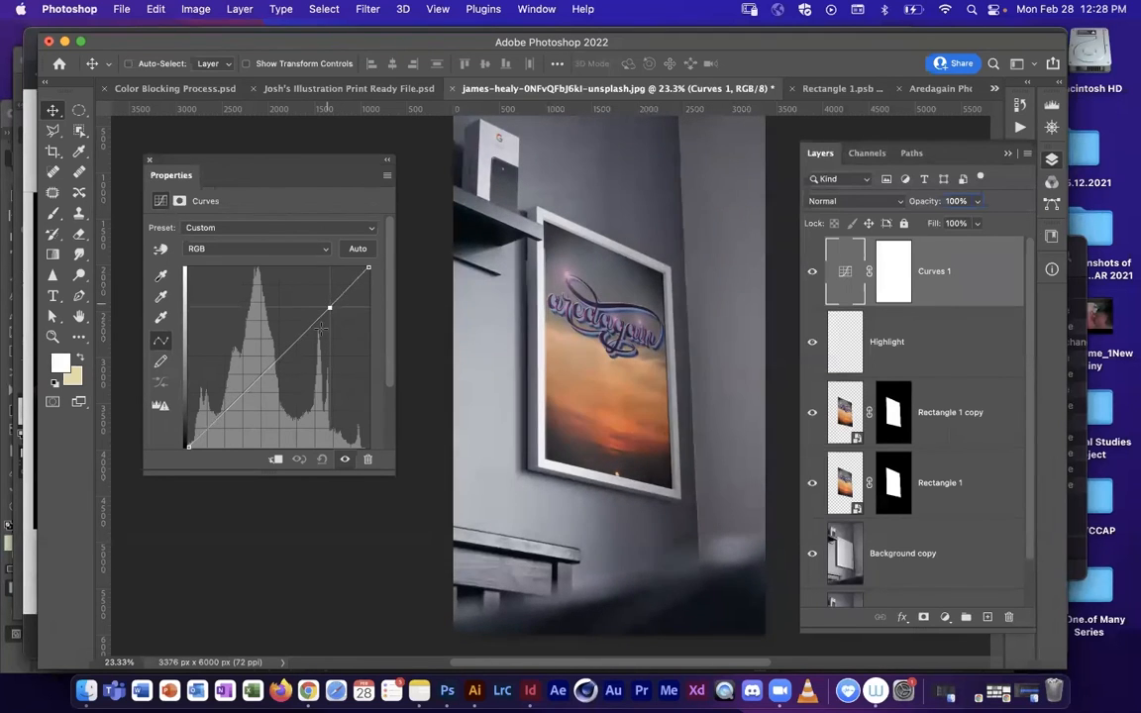
left_click_drag(226, 407, 224, 408)
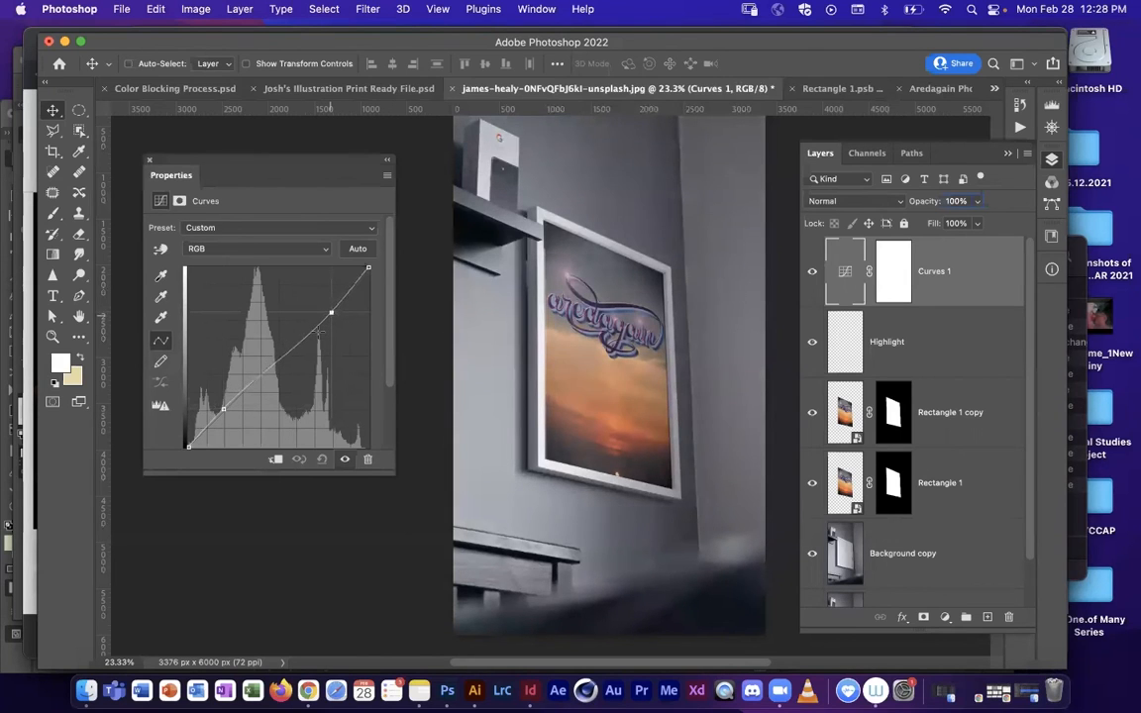
left_click_drag(331, 313, 349, 300)
left_click_drag(224, 408, 214, 415)
left_click_drag(346, 300, 348, 297)
left_click_drag(211, 416, 214, 416)
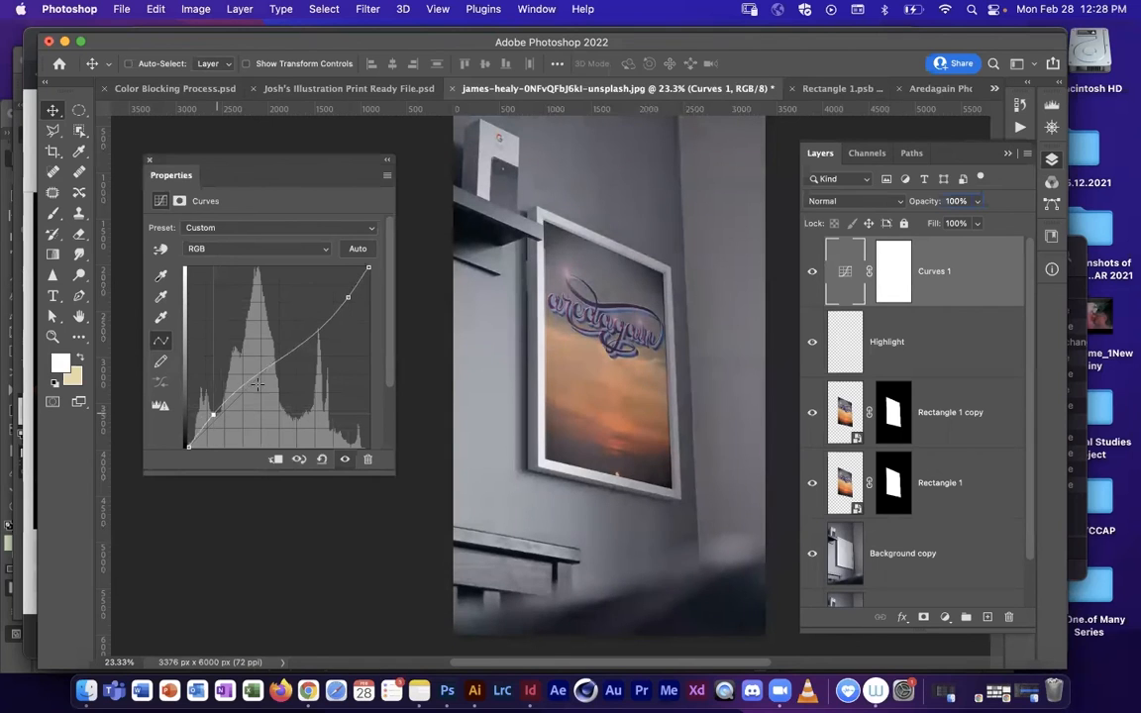
left_click_drag(346, 300, 342, 290)
left_click_drag(210, 417, 216, 418)
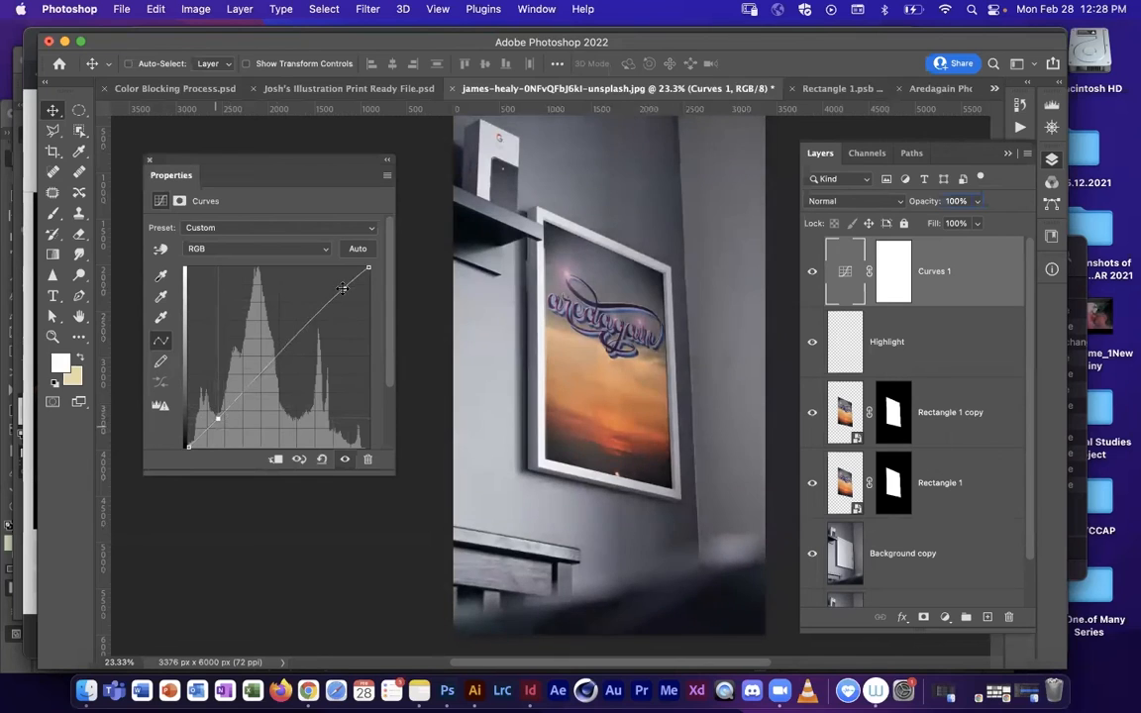
left_click_drag(341, 288, 345, 294)
left_click_drag(222, 416, 215, 417)
left_click_drag(346, 295, 347, 297)
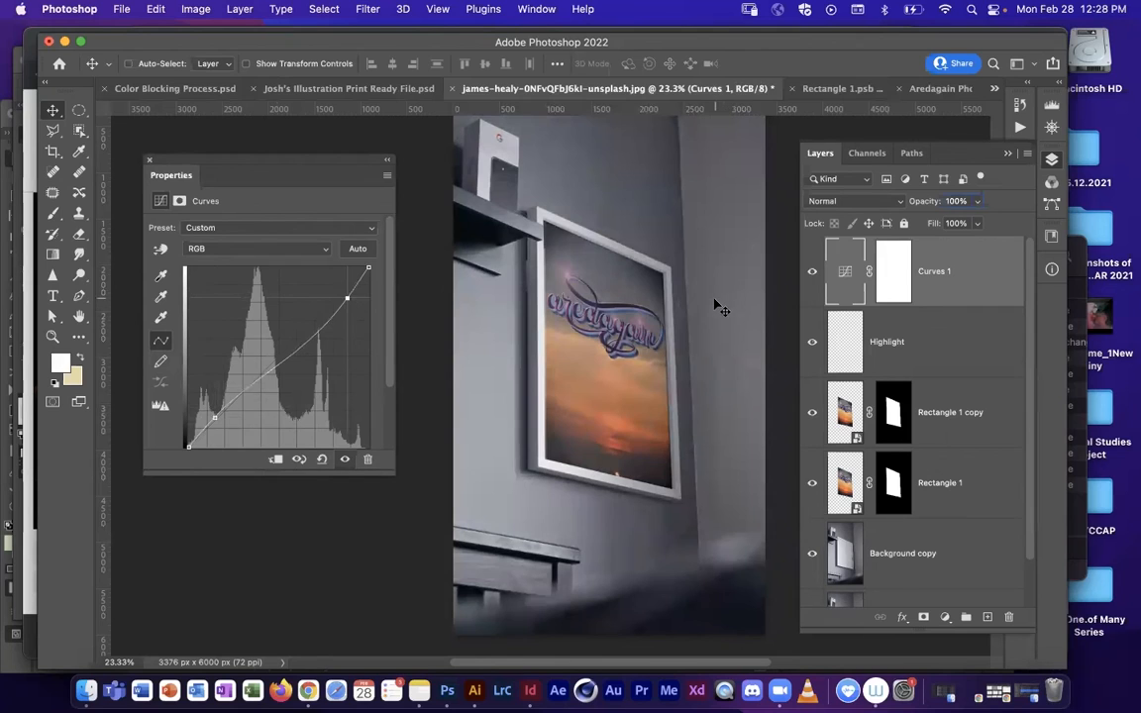
Step: Add a Color Balance adjustment layer above Curves 1 and set its Shadows to Cyan-Red -9, Magenta-Green -1, Yellow-Blue -4
left_click(945, 616)
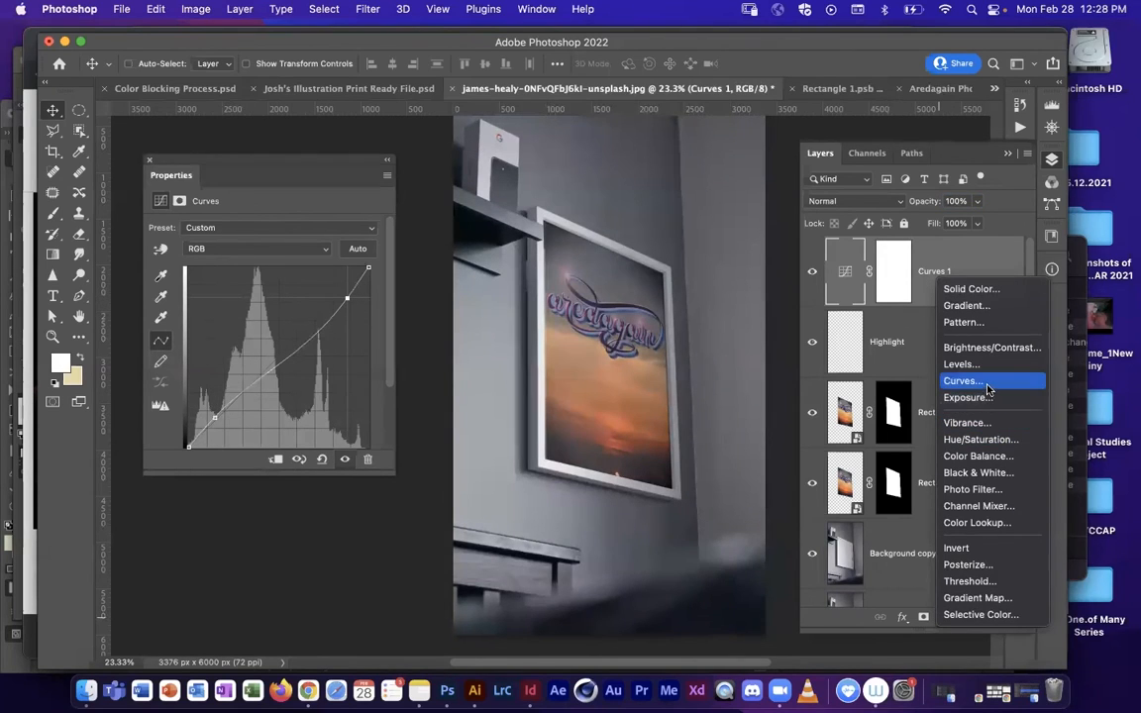
left_click(988, 457)
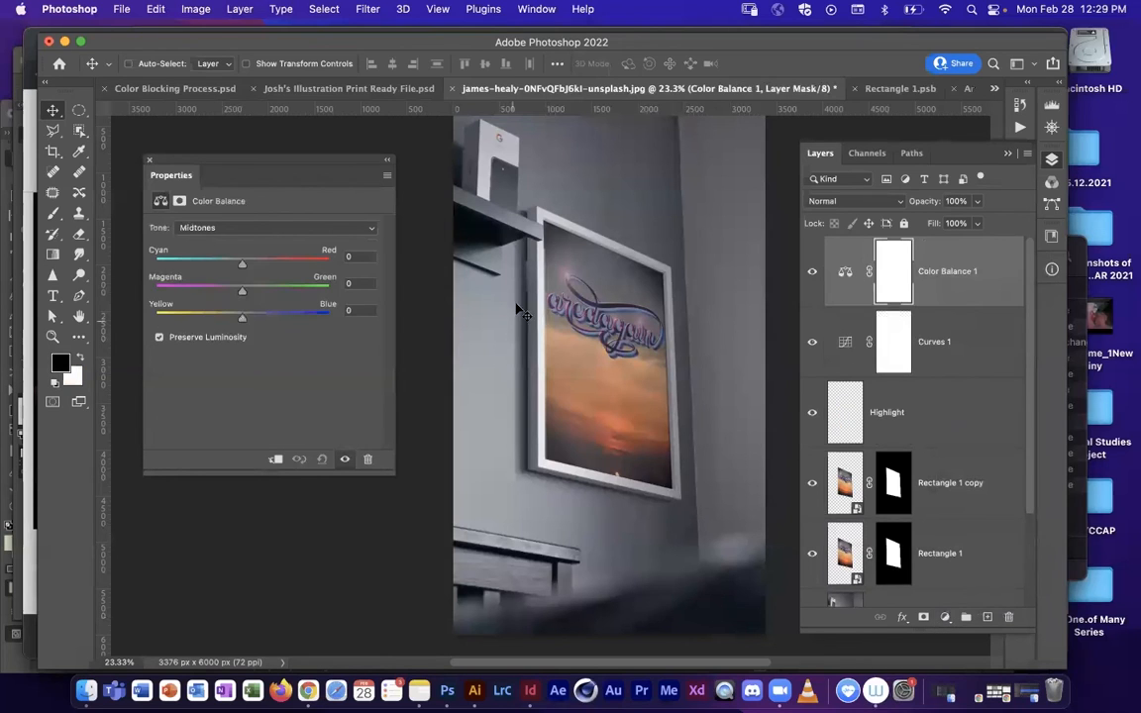
left_click(238, 228)
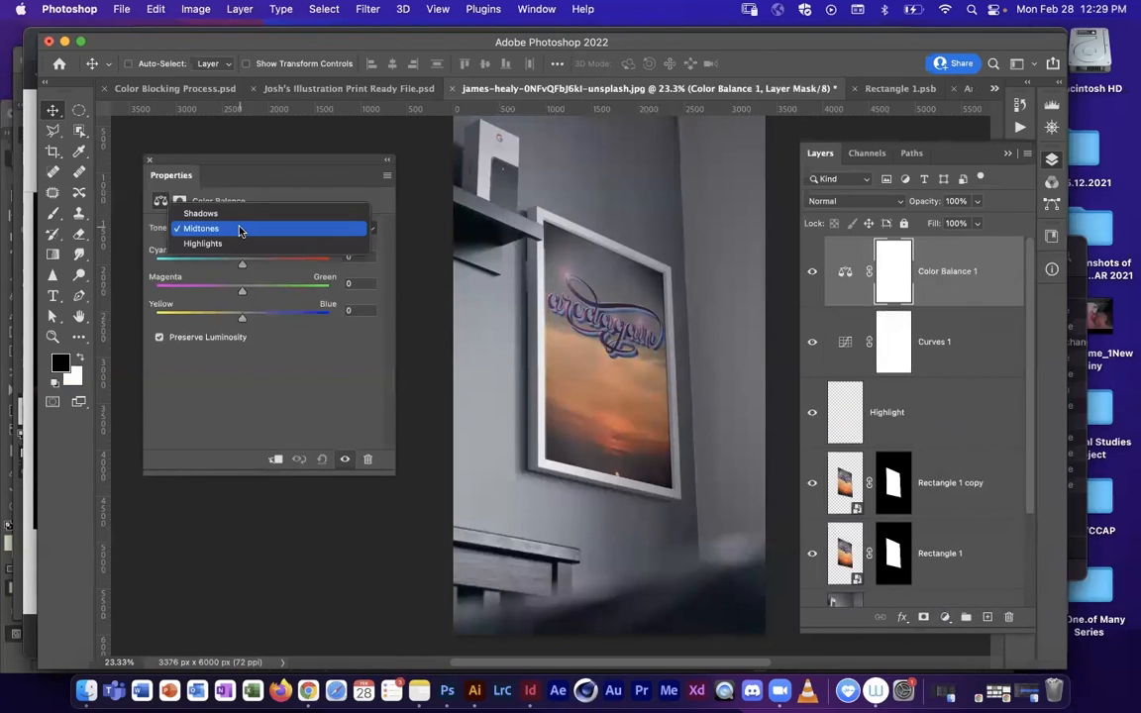
left_click(210, 213)
left_click(236, 228)
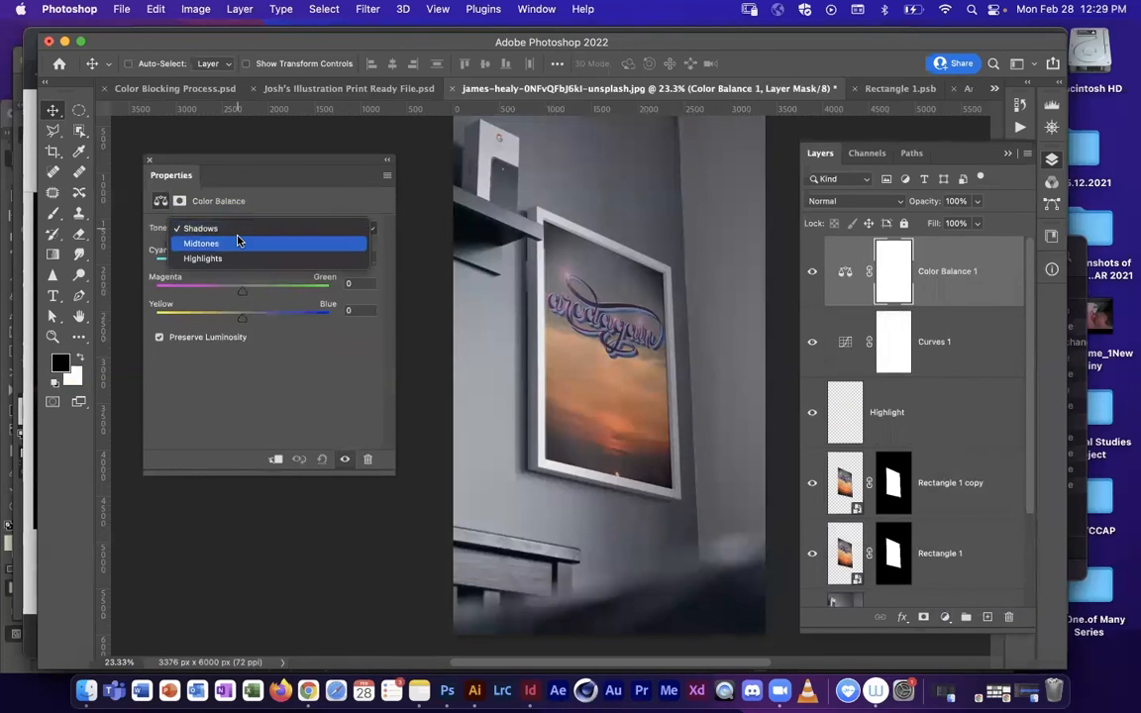
left_click(236, 227)
left_click_drag(241, 263, 253, 319)
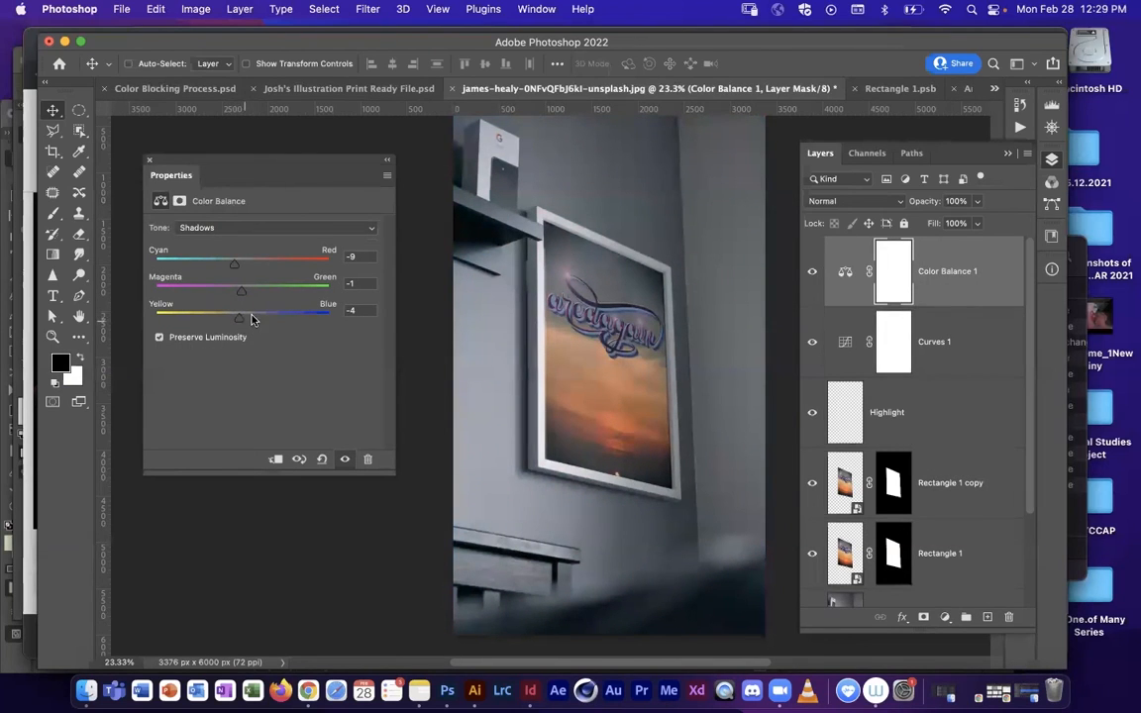
Step: Set the Color Balance Midtones to Cyan-Red +2, Magenta-Green +4 and Yellow-Blue +6
left_click(248, 227)
left_click(233, 246)
left_click_drag(247, 269, 247, 320)
Step: Set the Color Balance Highlights to Cyan-Red -15, Magenta-Green -5 and Yellow-Blue +4
left_click(236, 228)
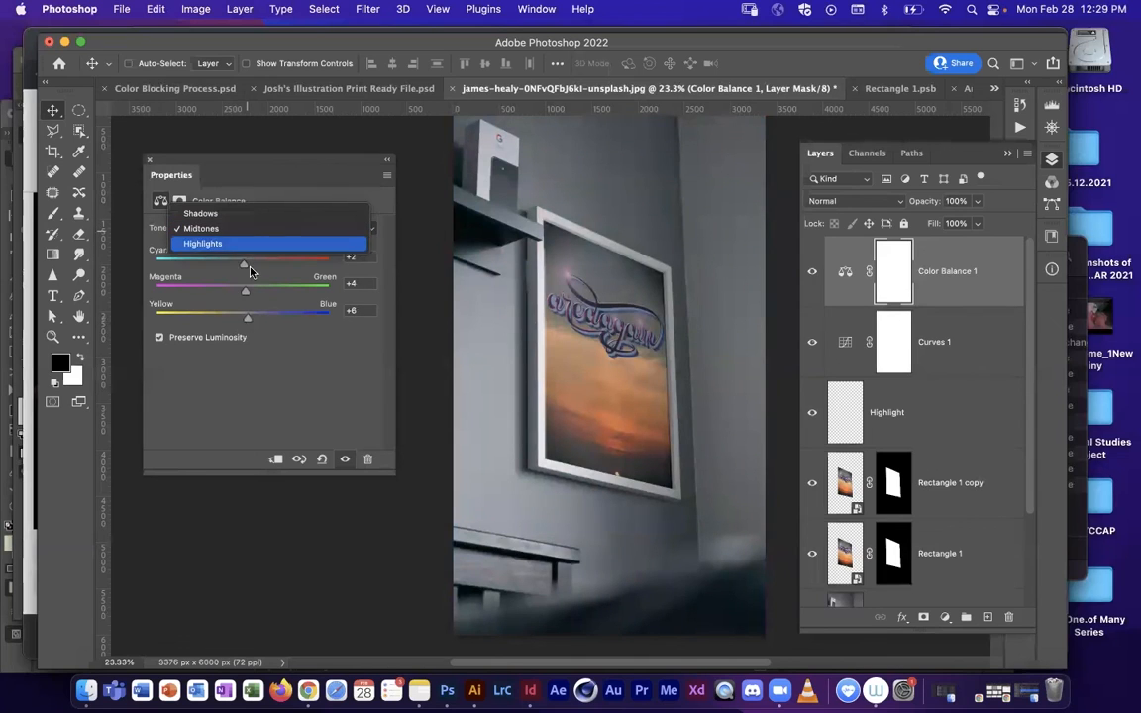
left_click(243, 245)
mouse_move(242, 265)
left_mouse_down()
mouse_move(236, 294)
mouse_move(231, 267)
left_mouse_up()
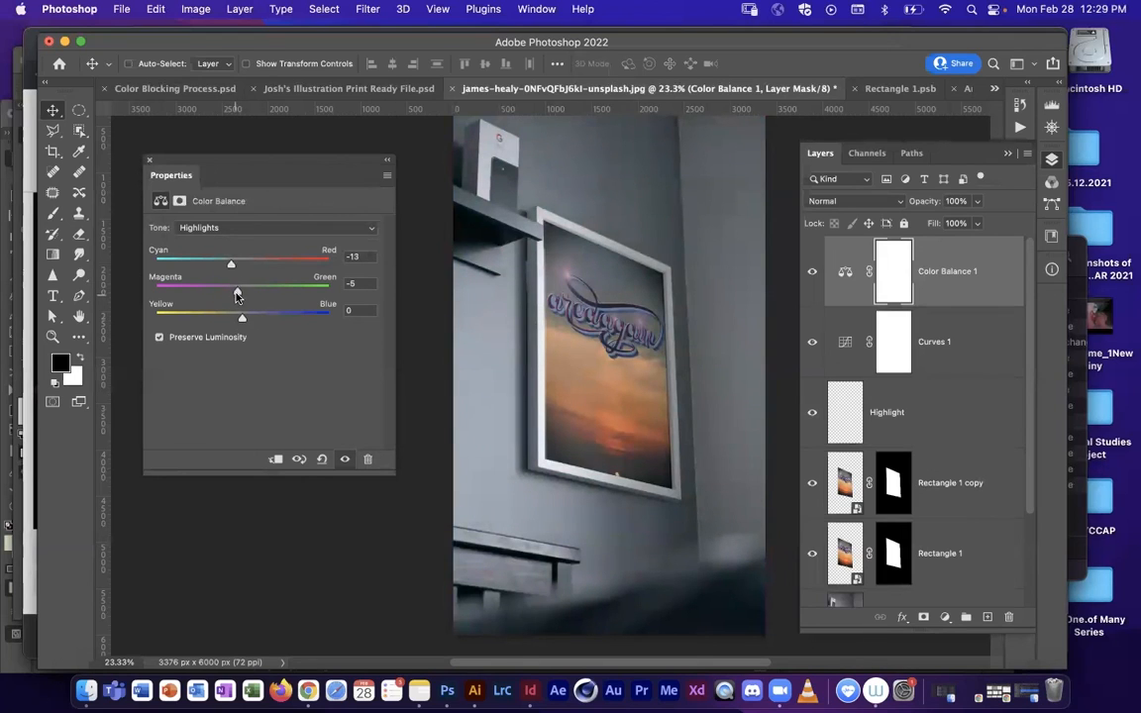
left_click_drag(243, 320, 239, 324)
left_click_drag(236, 294, 245, 320)
left_click_drag(248, 319, 229, 269)
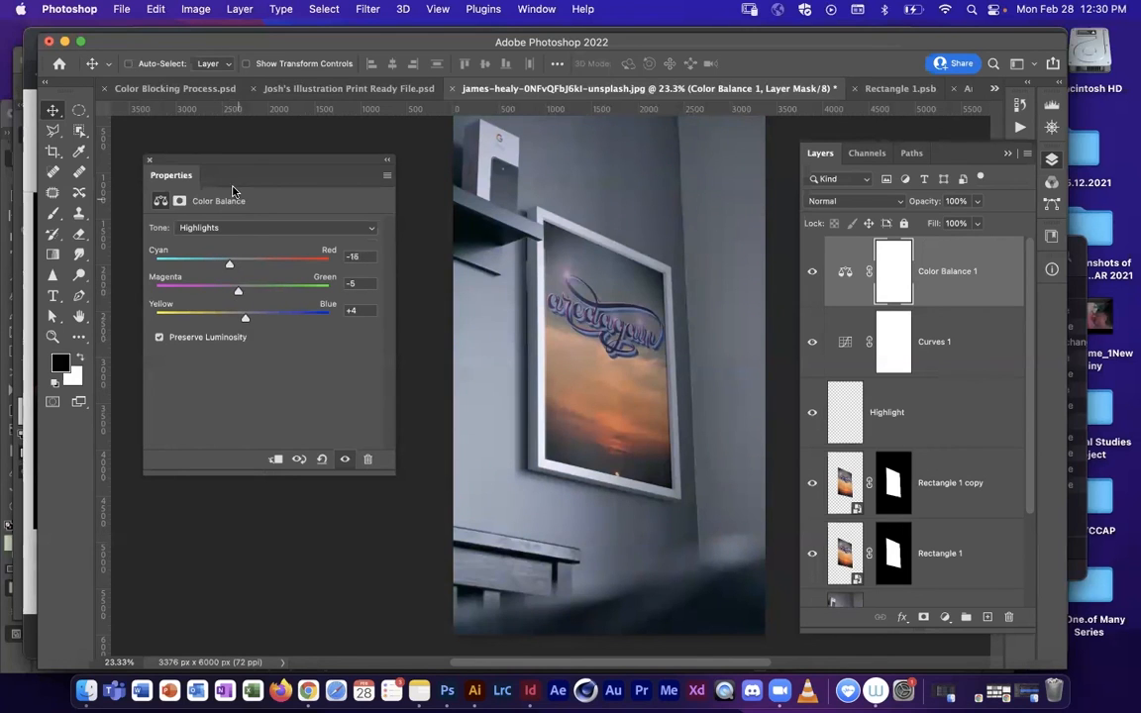
Step: Dock the floating Properties panel as an icon in the same collapsed column as the Layers panel
left_click_drag(231, 163, 242, 164)
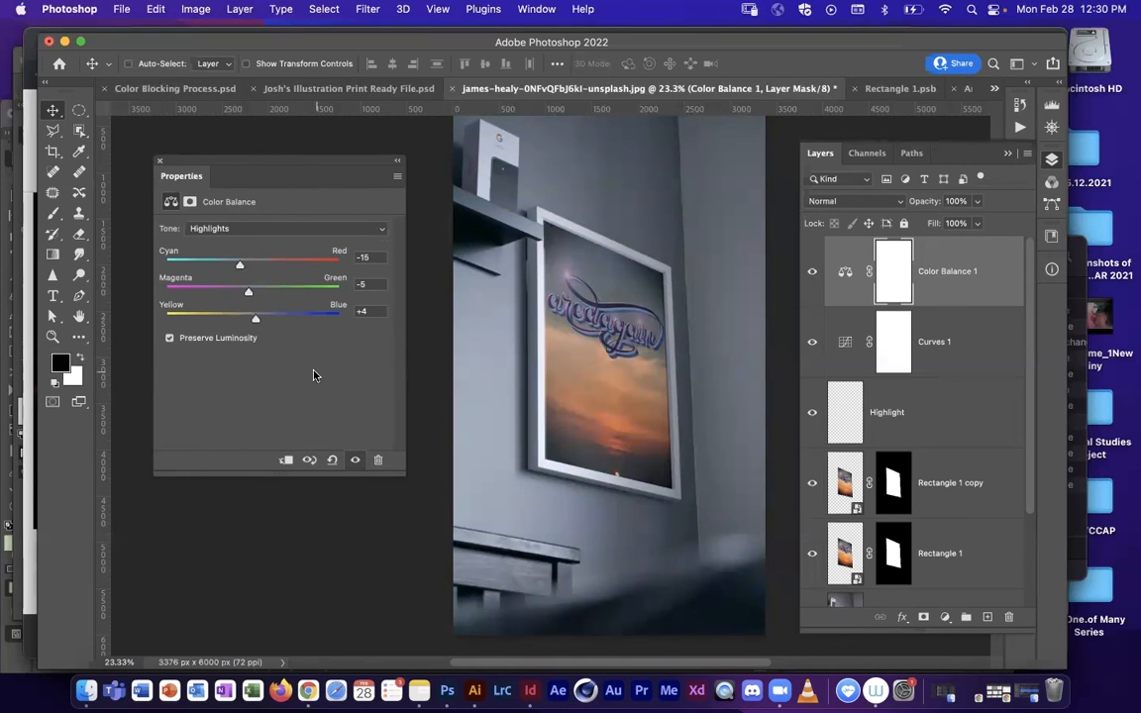
left_click_drag(216, 174, 209, 163)
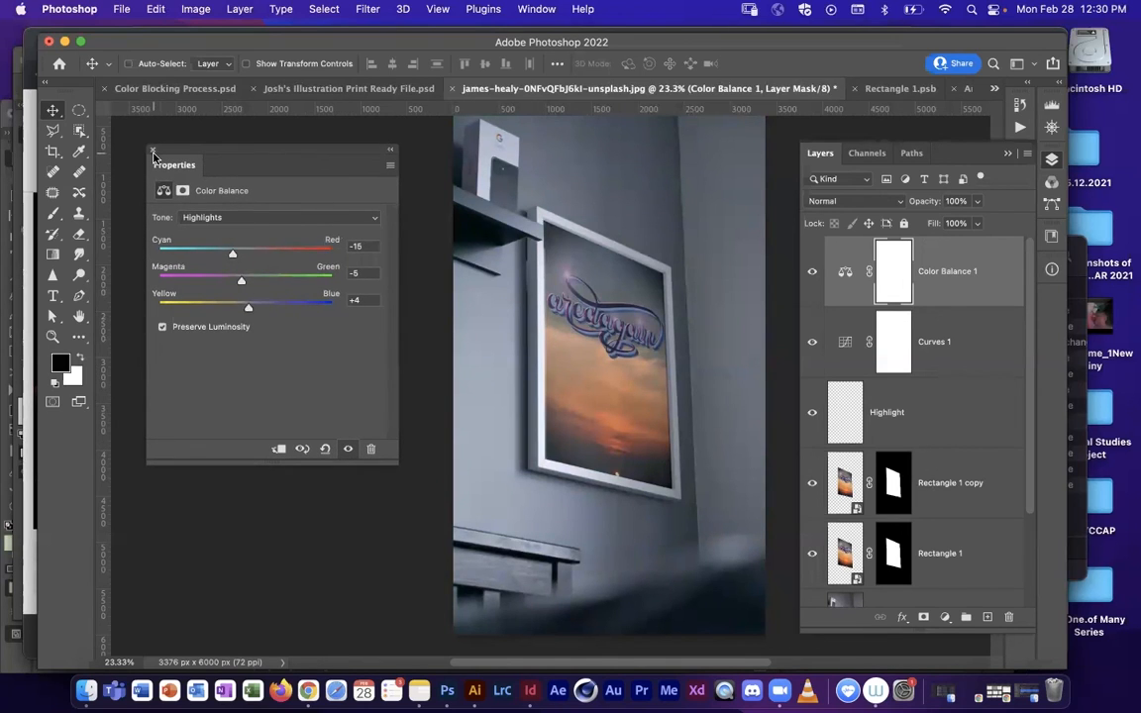
left_click_drag(185, 163, 1052, 297)
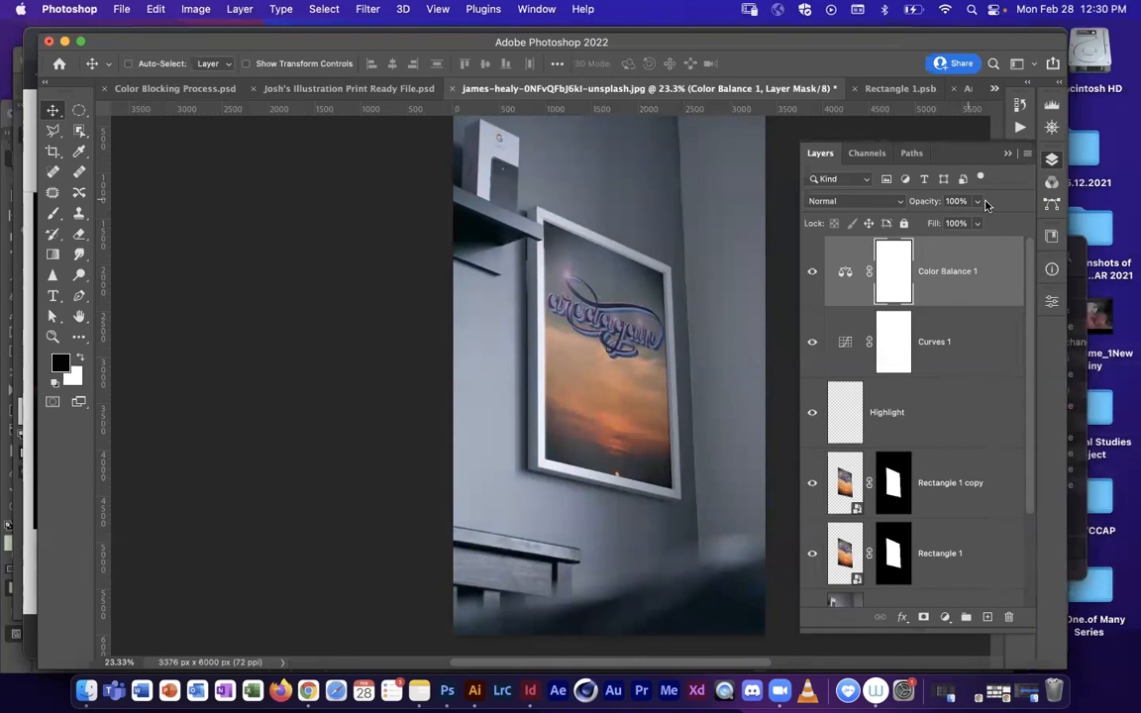